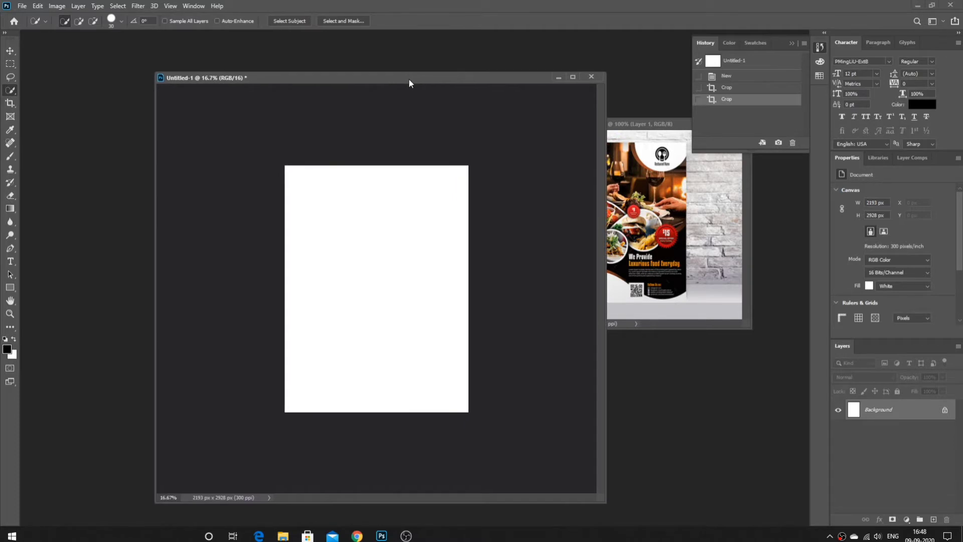
- Add a black (000000) Solid Color fill layer, Color Fill 1, and enlarge the document window
key(ctrl+plus)
click(906, 519)
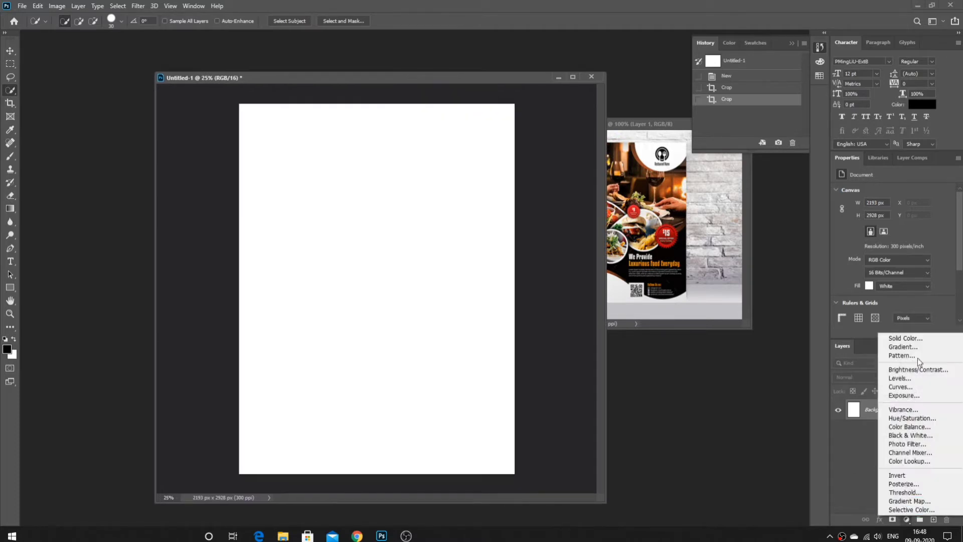
click(900, 338)
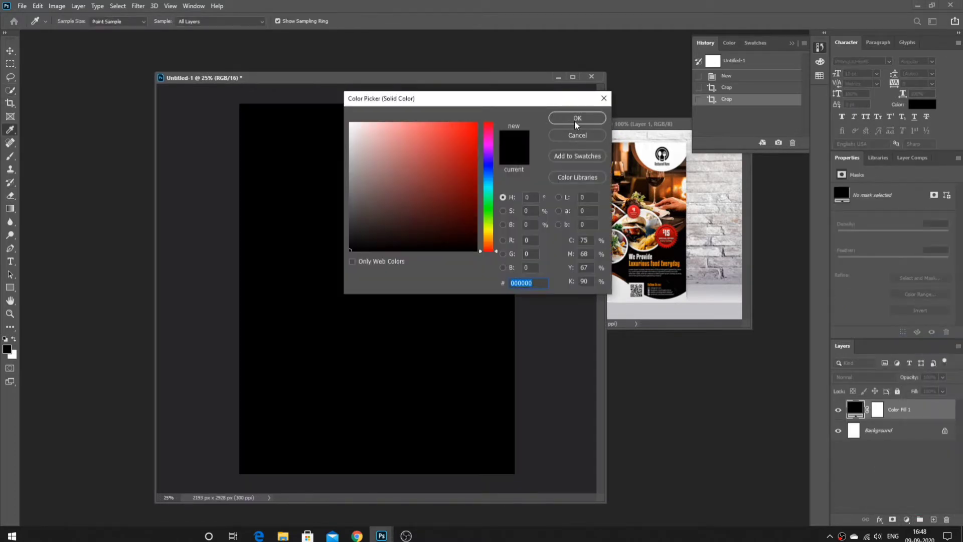
click(576, 121)
drag(155, 74, 86, 61)
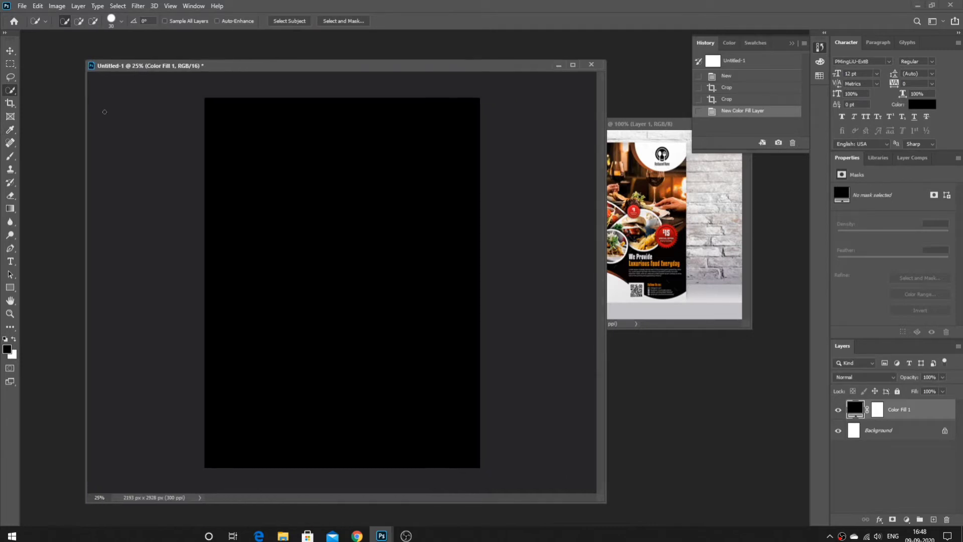
click(11, 328)
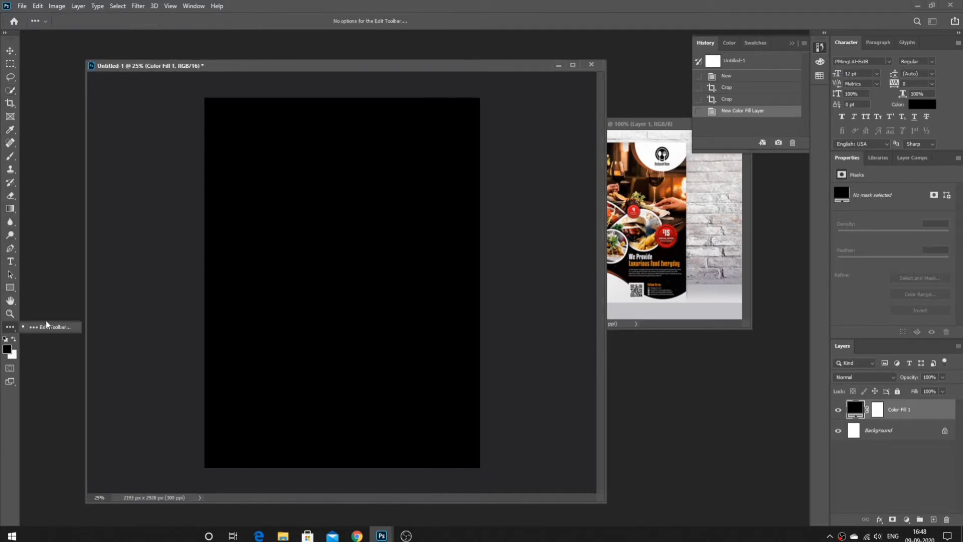
- Draw a circle with the Ellipse Tool on the left of the canvas and fill it white
right_click(10, 287)
click(50, 307)
drag(260, 190, 348, 278)
click(918, 106)
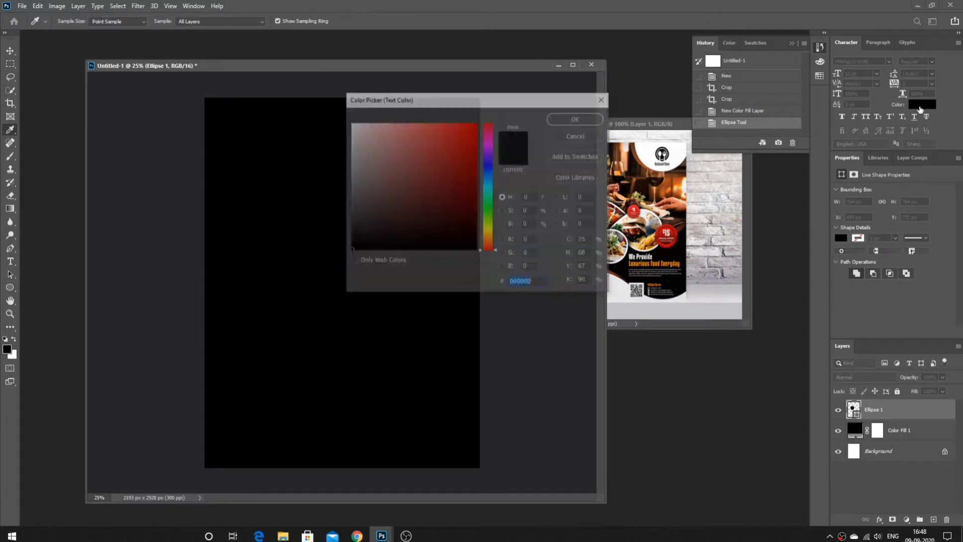
drag(368, 134, 317, 96)
click(565, 115)
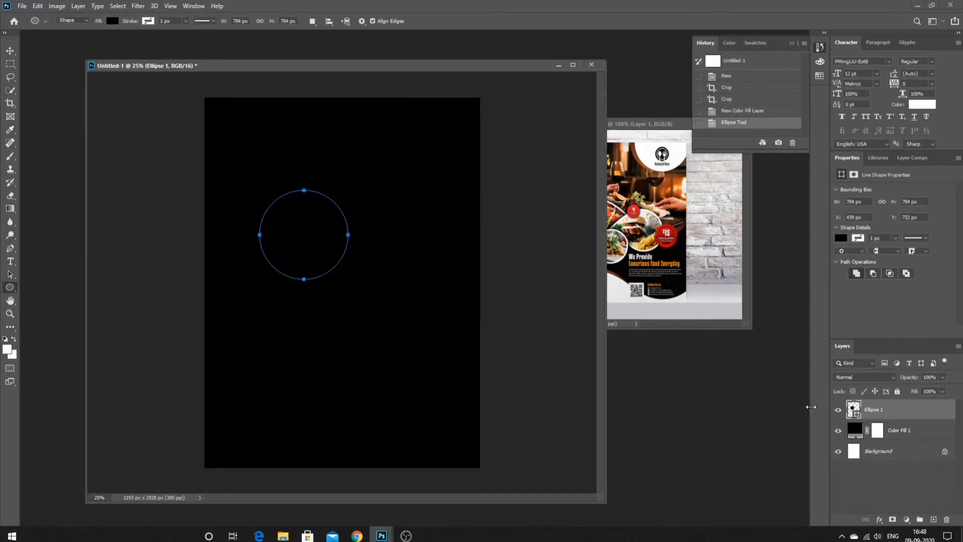
double_click(856, 410)
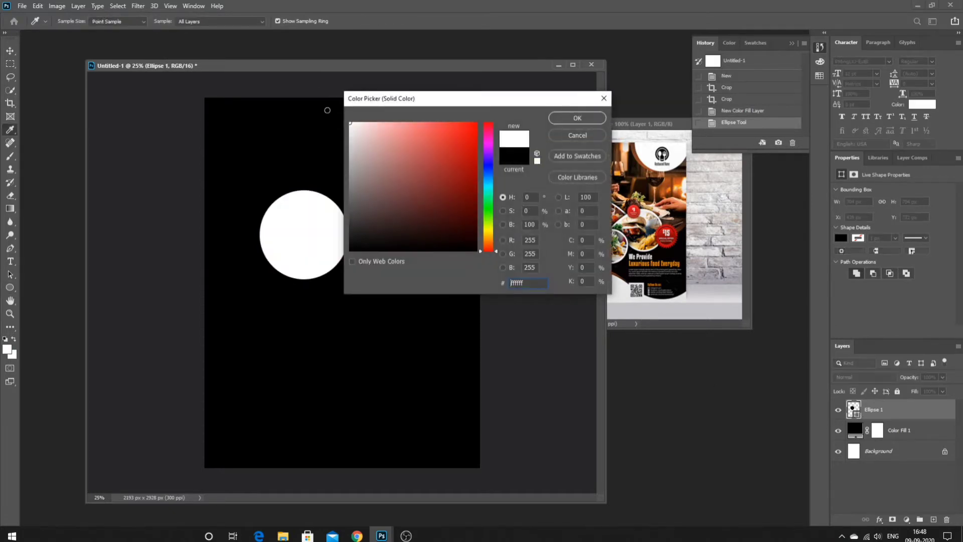
click(569, 120)
- Warp the circle with the Shell Upper style into a softly rounded blob
key(w)
right_click(348, 251)
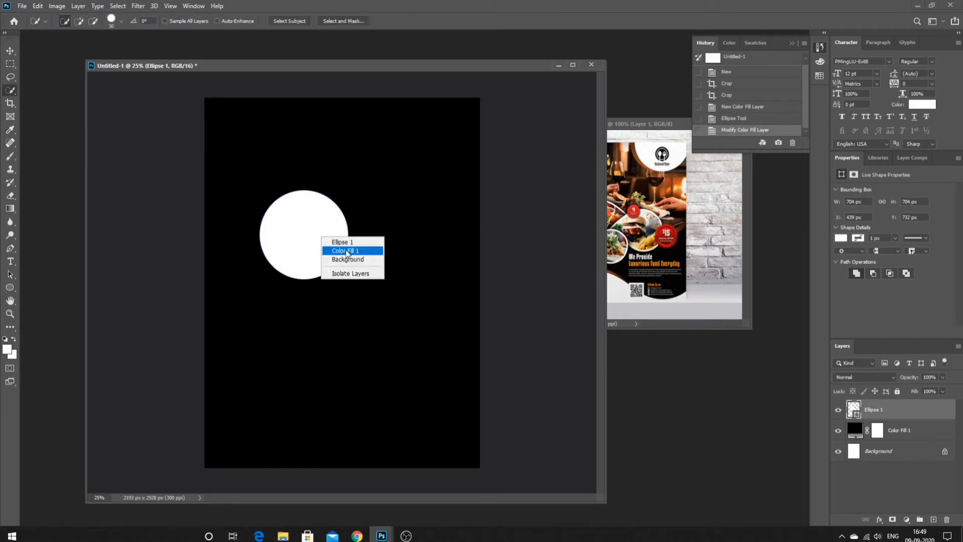
click(321, 283)
click(448, 21)
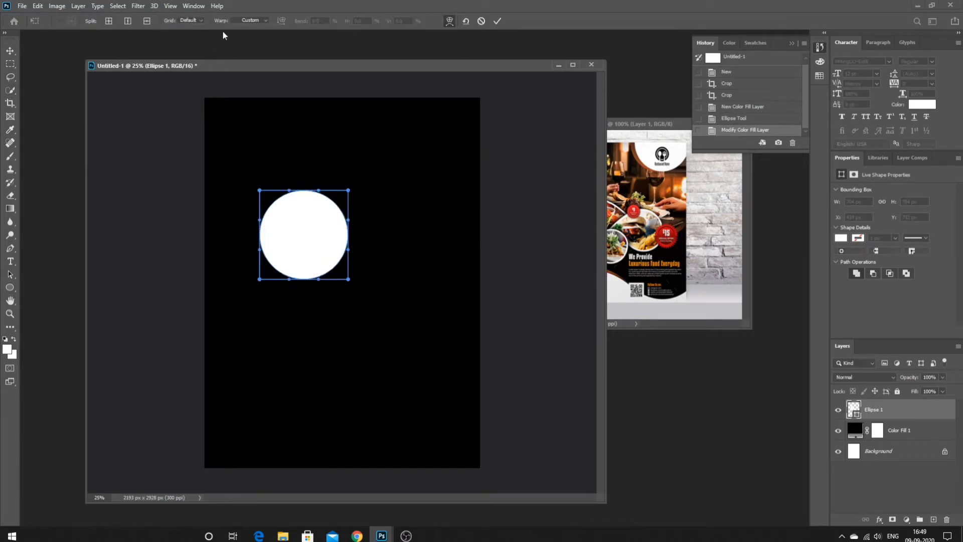
click(254, 20)
click(239, 94)
click(265, 20)
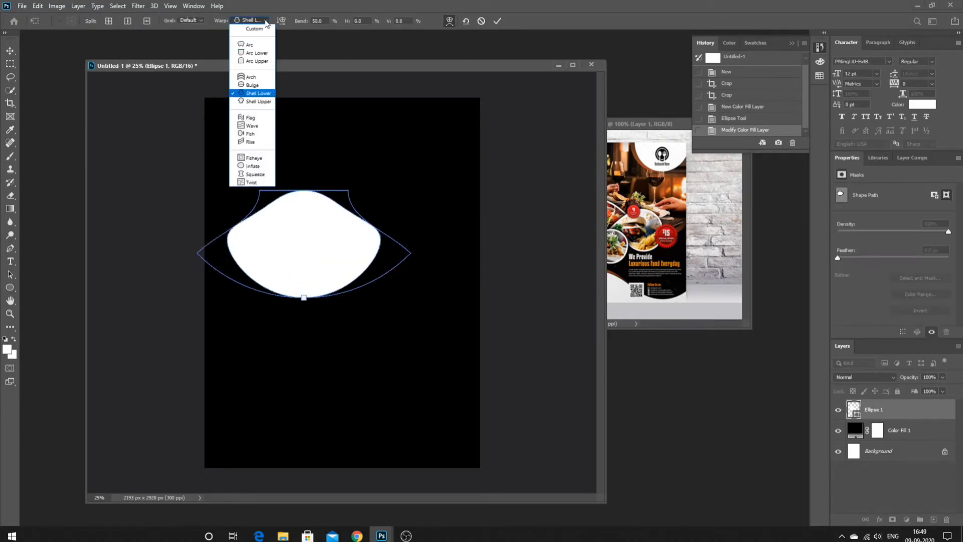
click(254, 104)
drag(303, 161, 302, 184)
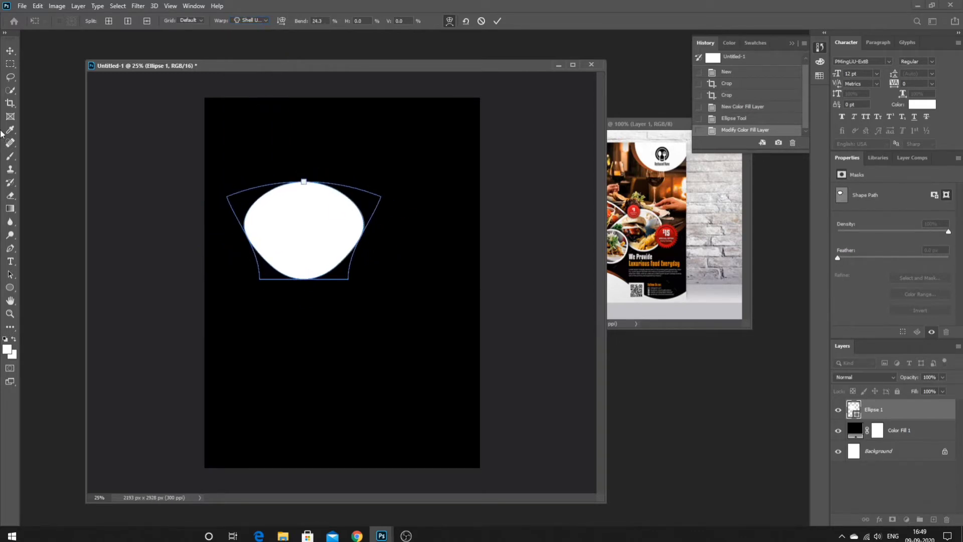
key(Return)
- Scale the blob and place two copies, one to its right and one below
right_click(309, 218)
click(351, 322)
mouse_move(244, 179)
mouse_down()
mouse_move(259, 182)
mouse_move(246, 176)
mouse_up()
key(Return)
mouse_move(290, 227)
mouse_down()
mouse_move(349, 306)
mouse_move(280, 309)
mouse_move(268, 304)
mouse_move(419, 196)
mouse_move(401, 237)
mouse_move(399, 228)
mouse_up()
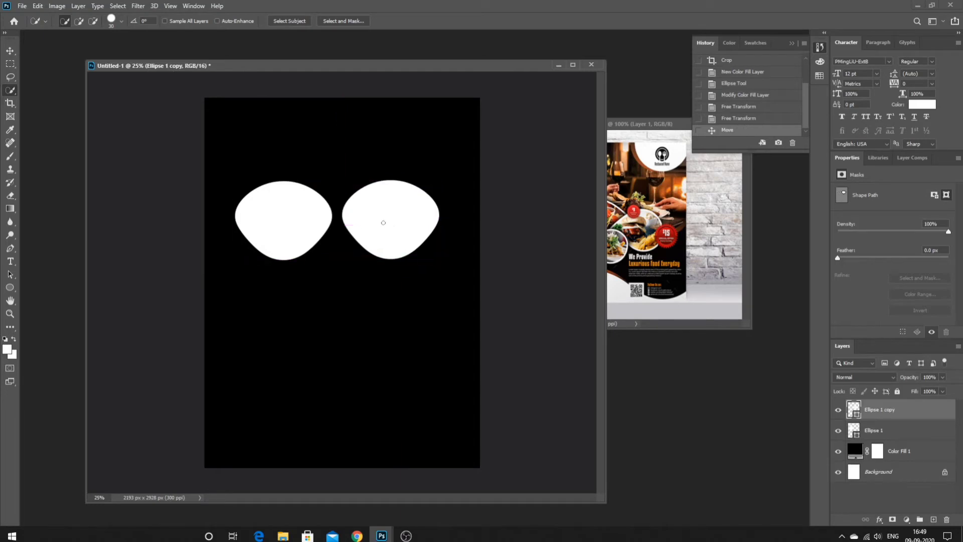
drag(276, 230, 285, 228)
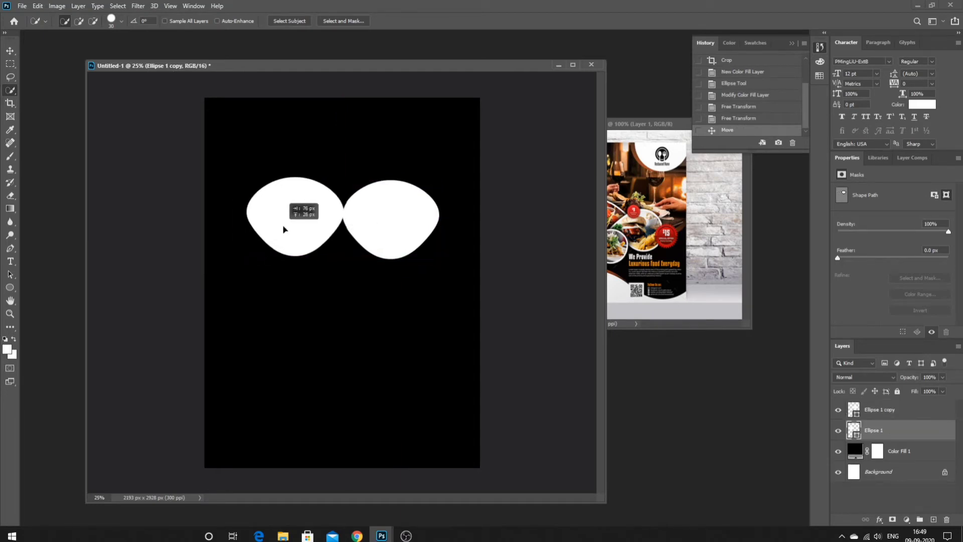
drag(424, 245, 390, 280)
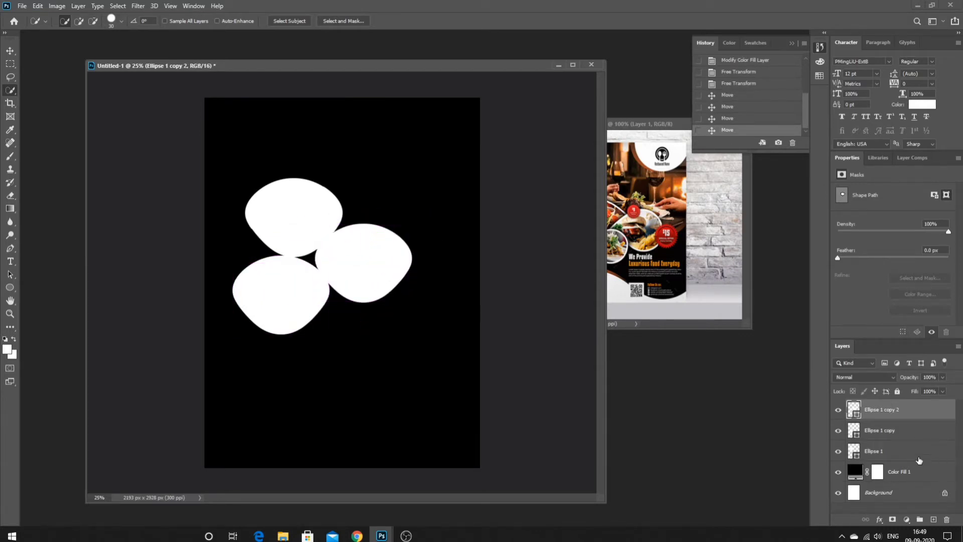
drag(625, 124, 646, 301)
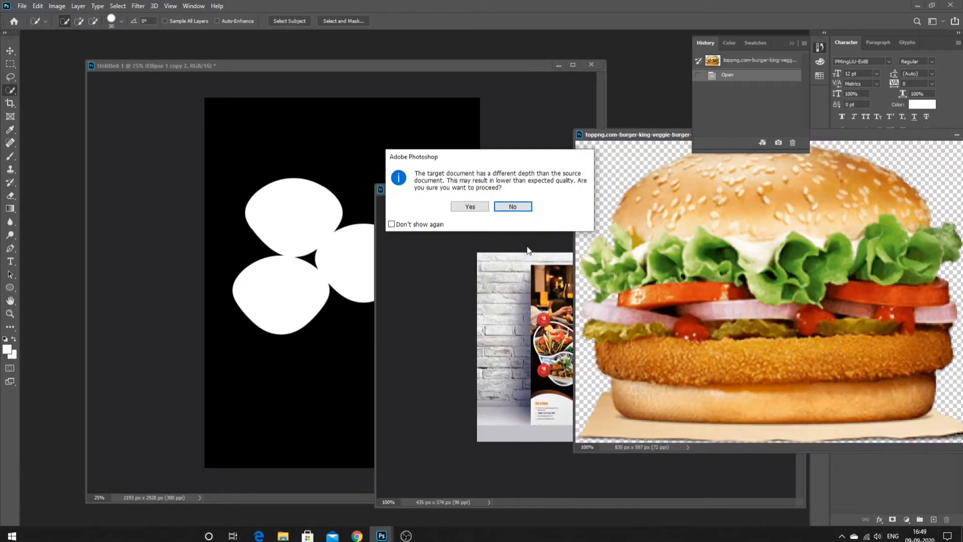
- Import the first burger, shrink it to fit the right shape, and clip it there
click(510, 207)
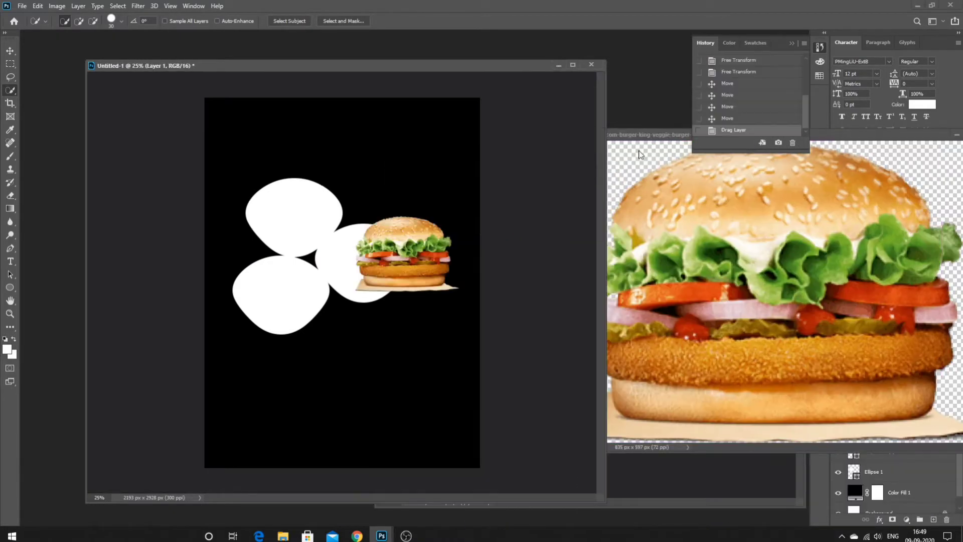
drag(834, 168, 359, 283)
click(555, 294)
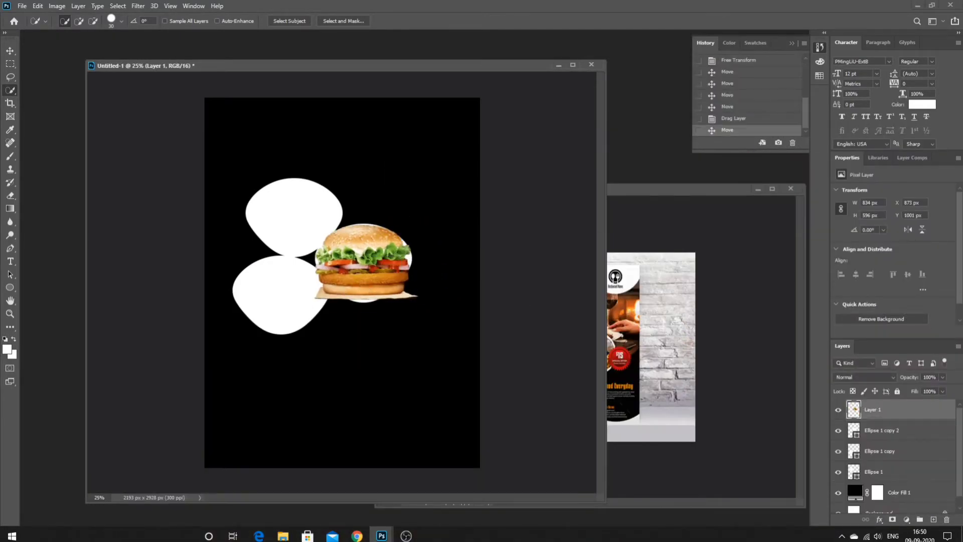
right_click(358, 264)
click(393, 357)
drag(314, 224, 332, 237)
key(Return)
mouse_move(892, 418)
mouse_down()
mouse_move(890, 440)
mouse_move(889, 404)
mouse_up()
right_click(890, 427)
right_click(888, 407)
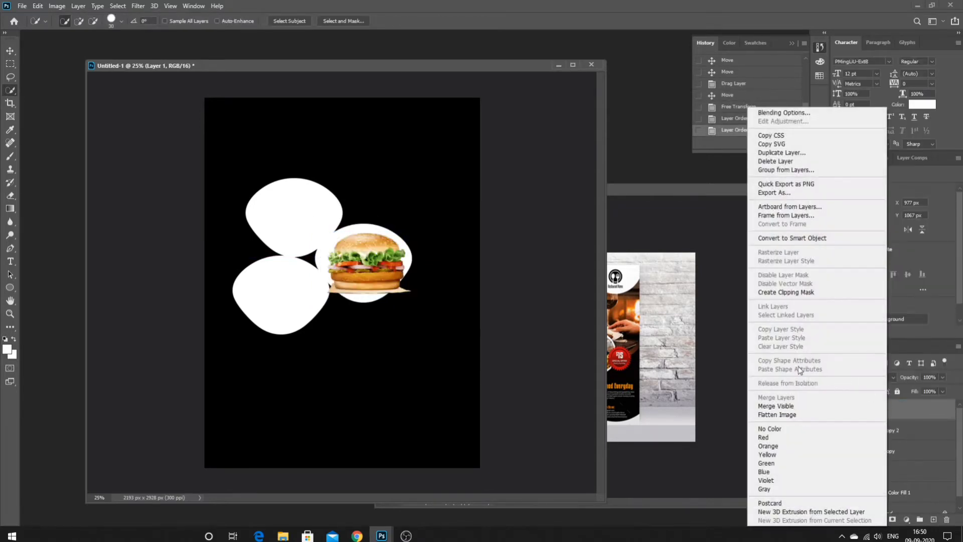
click(786, 291)
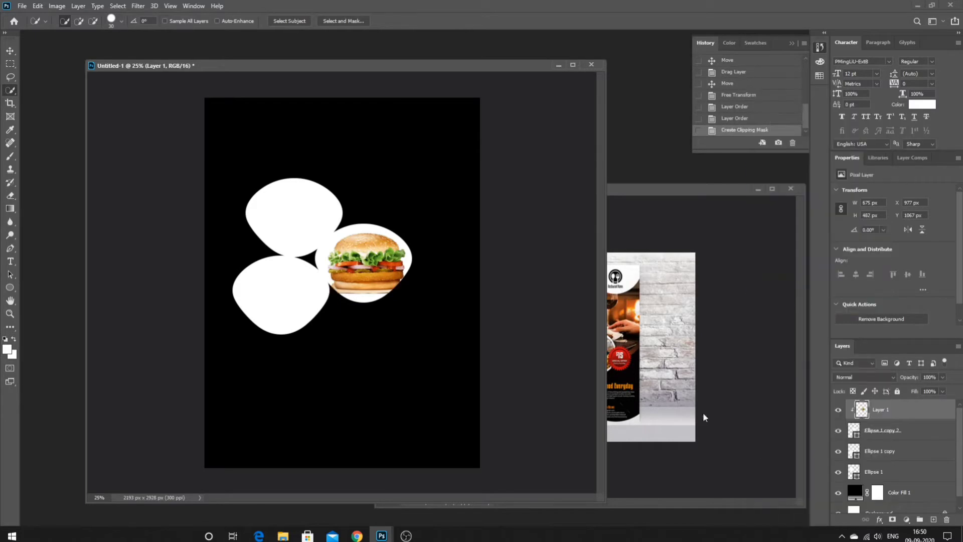
click(883, 451)
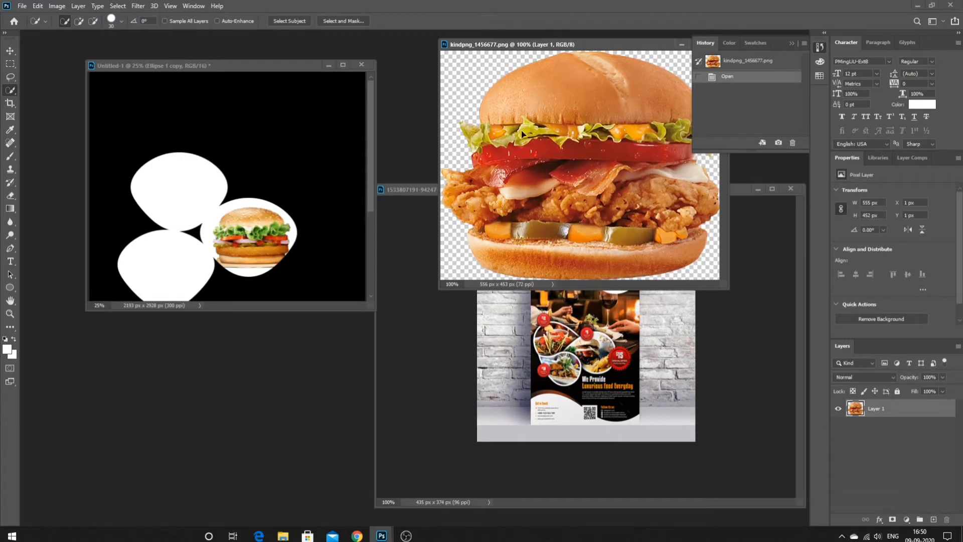
- Bring the chicken burger into the flyer and scale it over the top shape
drag(522, 134, 326, 181)
click(470, 206)
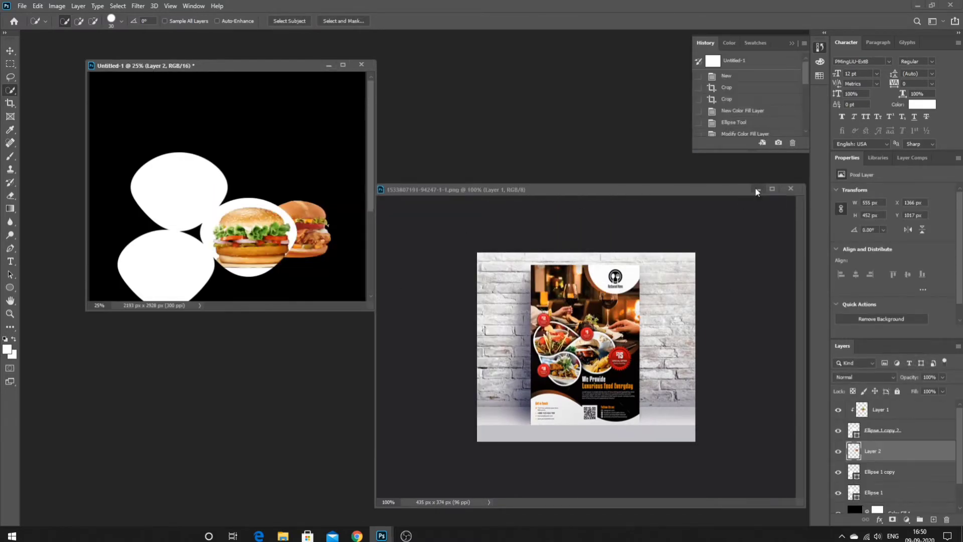
click(757, 192)
drag(373, 309, 634, 462)
drag(452, 227, 334, 190)
right_click(352, 175)
click(376, 267)
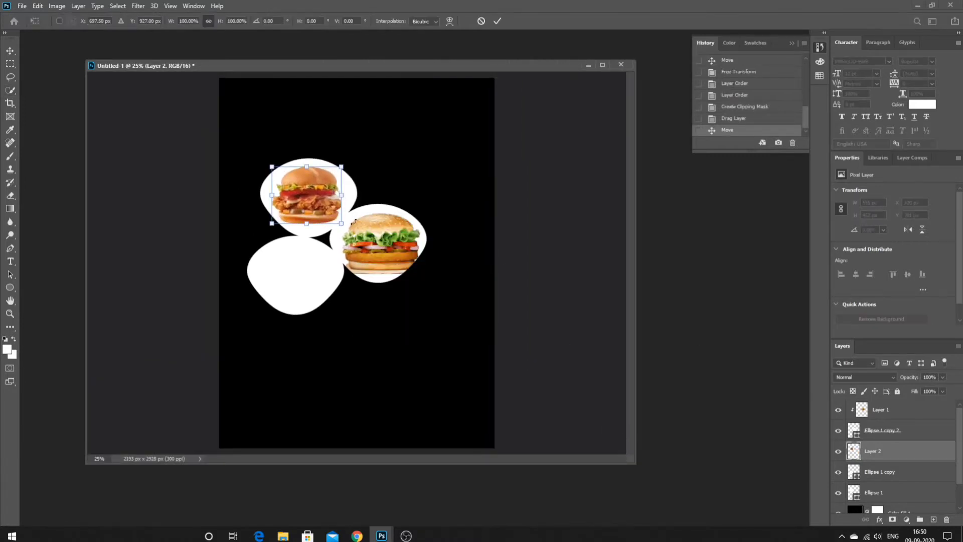
drag(342, 225, 366, 245)
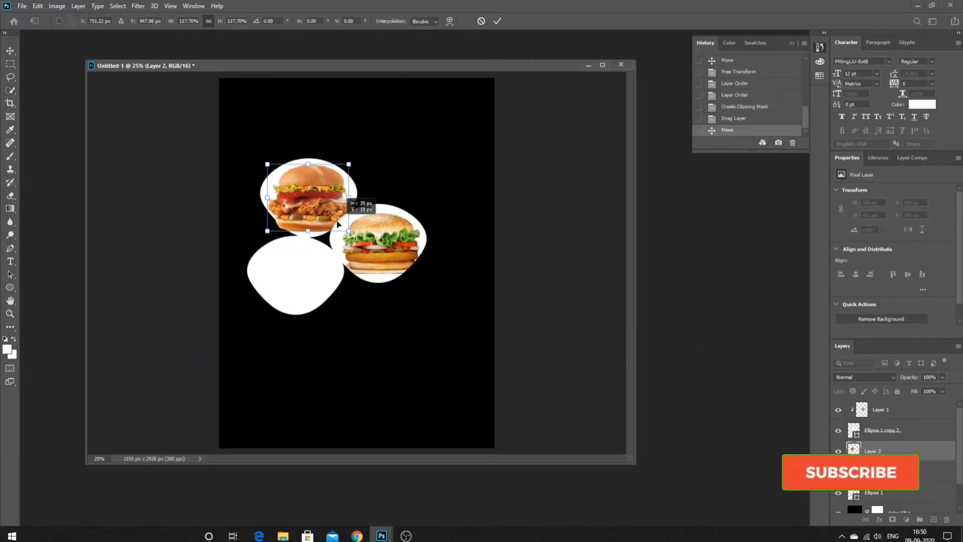
key(Return)
- Clip the chicken burger layer inside the top white shape
key(w)
right_click(904, 448)
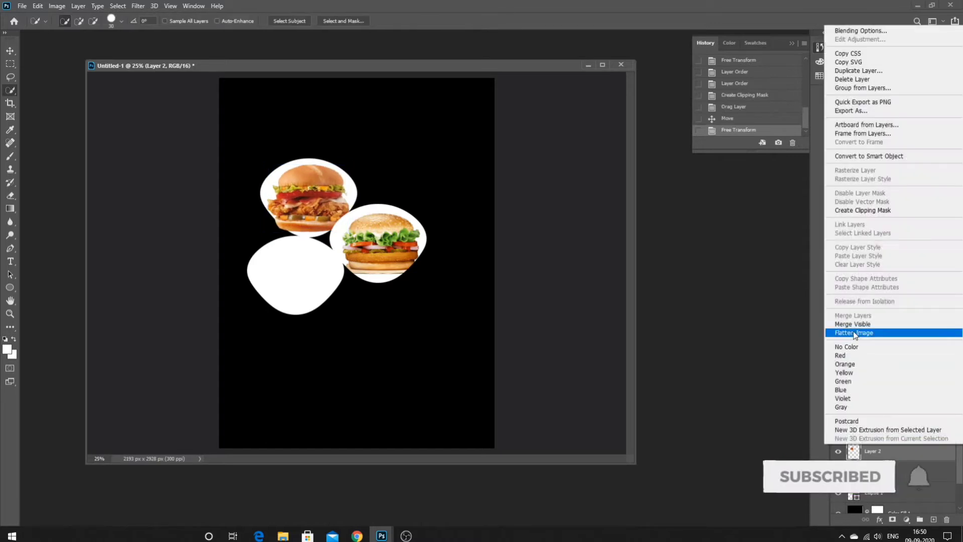
click(875, 209)
drag(897, 450, 912, 483)
right_click(912, 483)
click(862, 236)
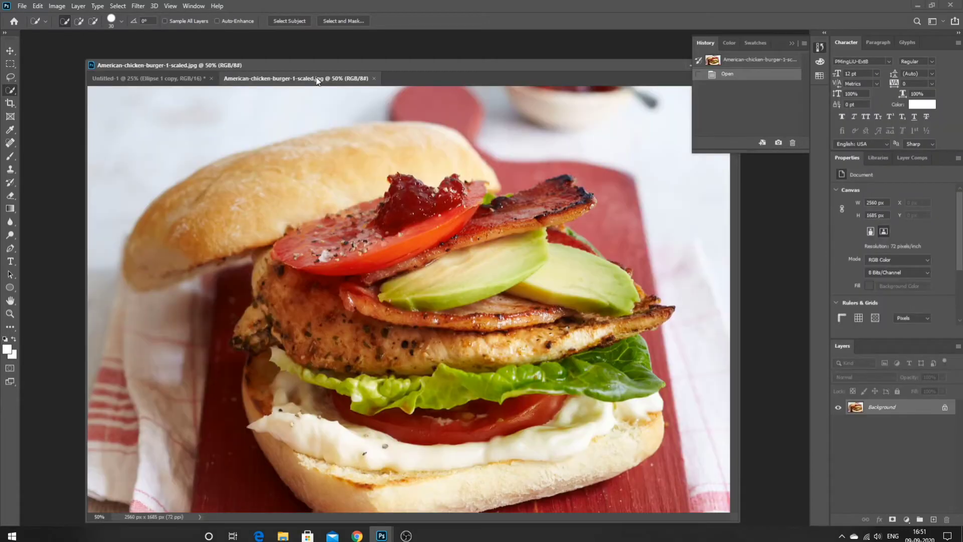
- Import the third burger photo, size it over the lower-left shape, and clip it there
drag(355, 79, 441, 23)
drag(543, 200, 355, 276)
click(469, 206)
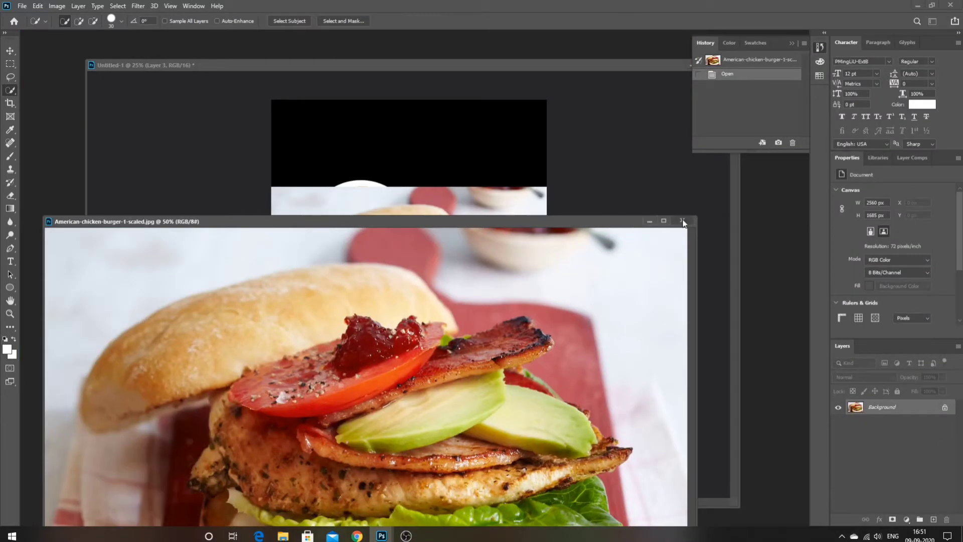
right_click(433, 264)
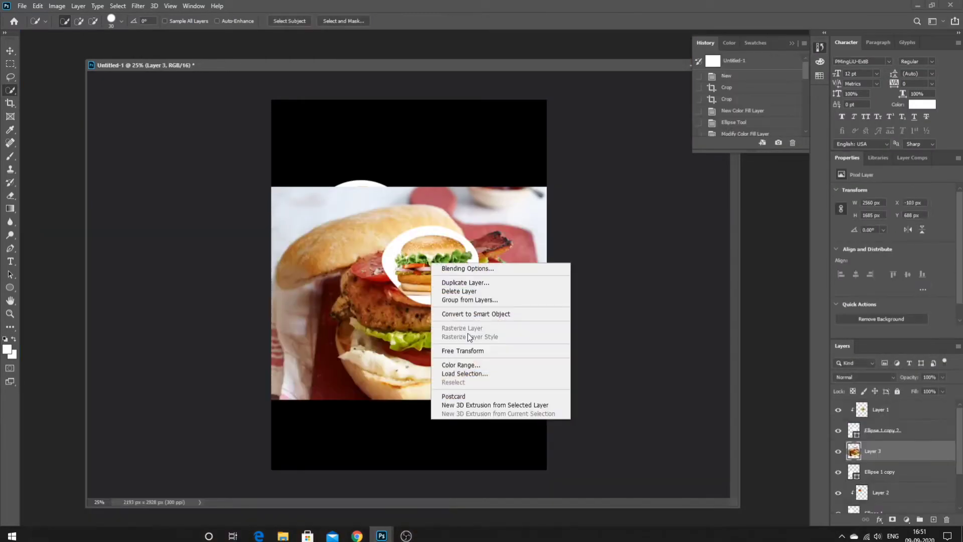
click(466, 351)
drag(258, 187, 444, 310)
drag(490, 340, 319, 278)
drag(272, 246, 296, 259)
drag(348, 329, 348, 339)
key(Return)
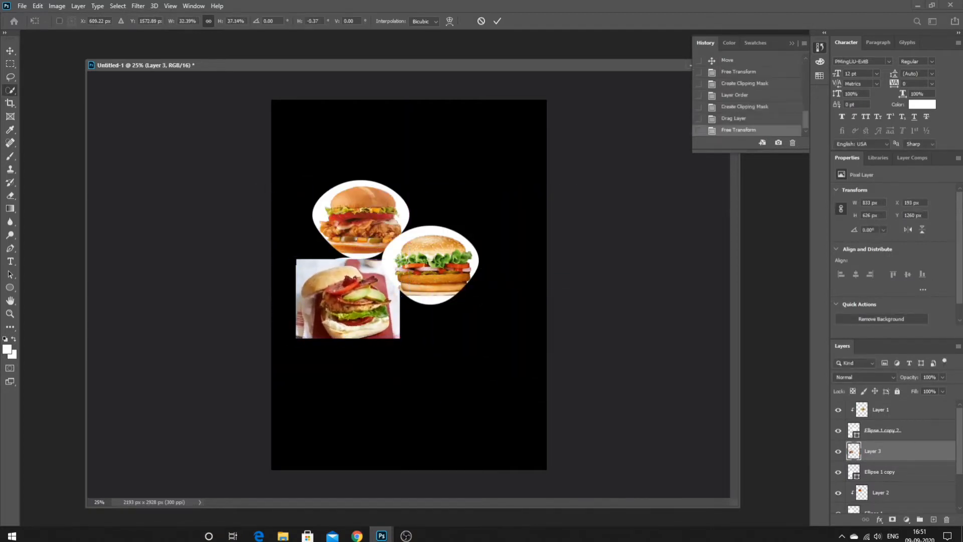
right_click(880, 454)
click(885, 219)
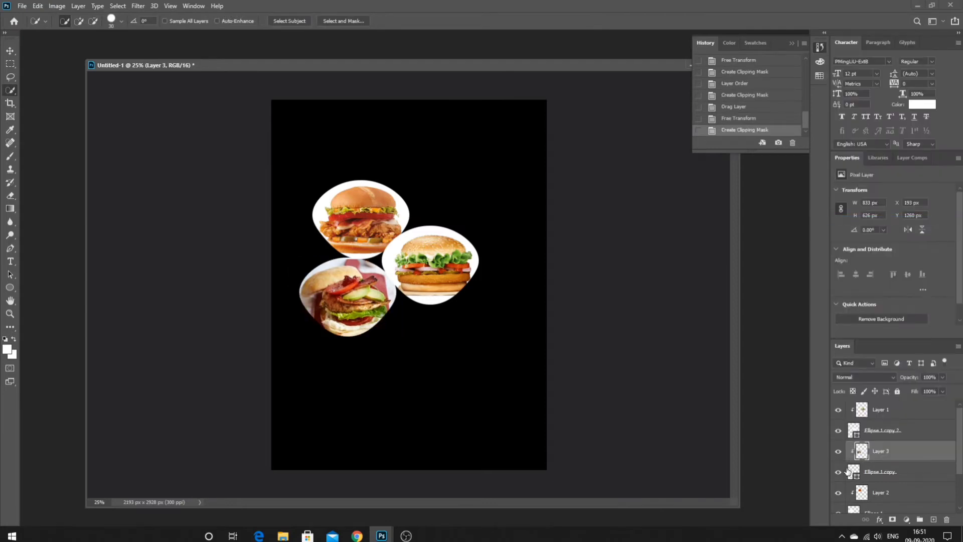
scroll(886, 451, down, 3)
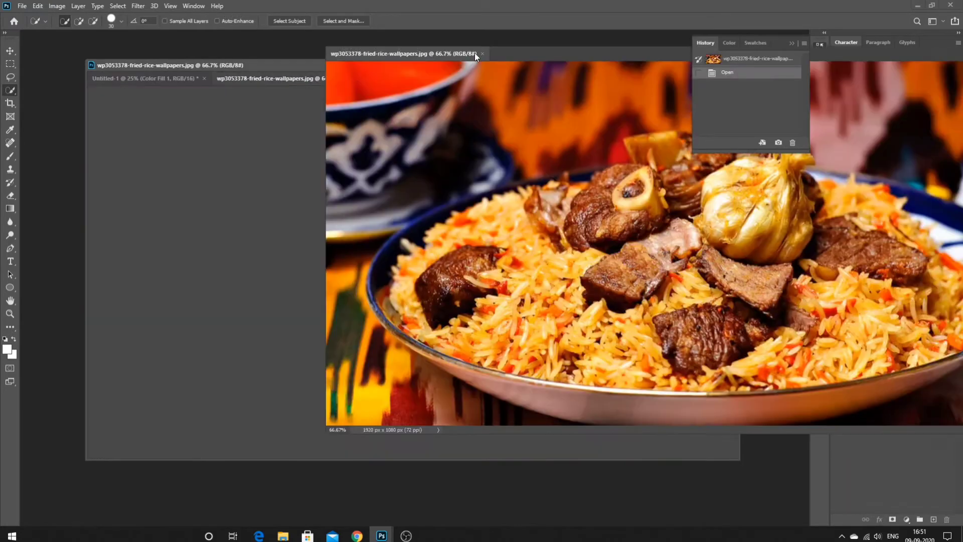
drag(474, 53, 569, 6)
- Bring the fried-rice biryani photo into the flyer as a new layer
drag(620, 213, 384, 145)
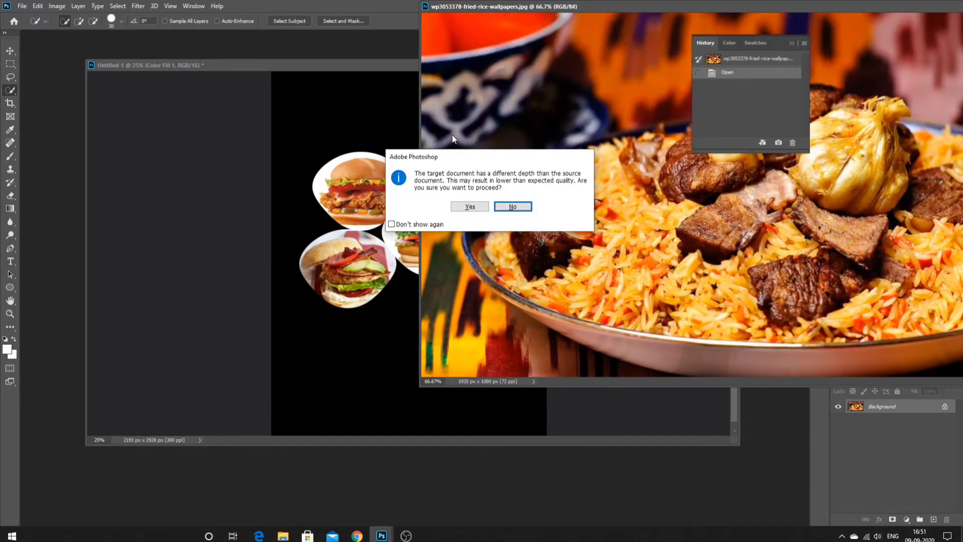
click(471, 207)
drag(751, 7, 182, 214)
click(482, 217)
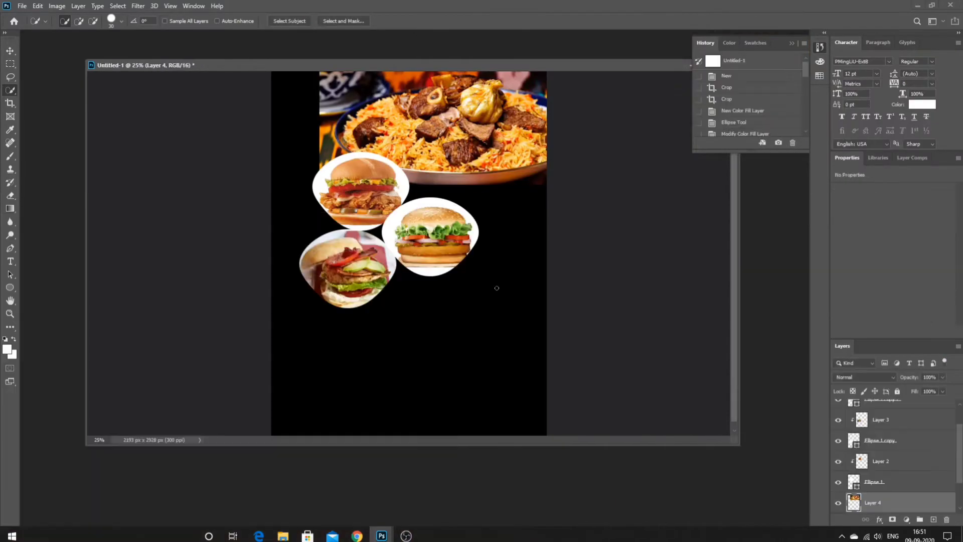
key(ctrl+minus)
key(ctrl+minus)
key(ctrl+plus)
- Enlarge and position the biryani photo to cover the top of the flyer
drag(426, 180, 394, 175)
right_click(429, 171)
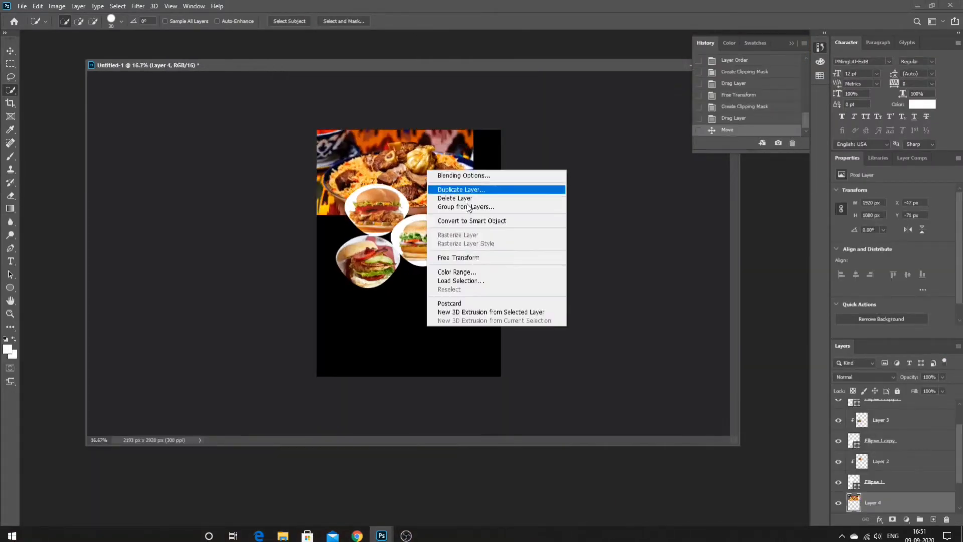
click(476, 257)
drag(473, 215, 508, 237)
key(w)
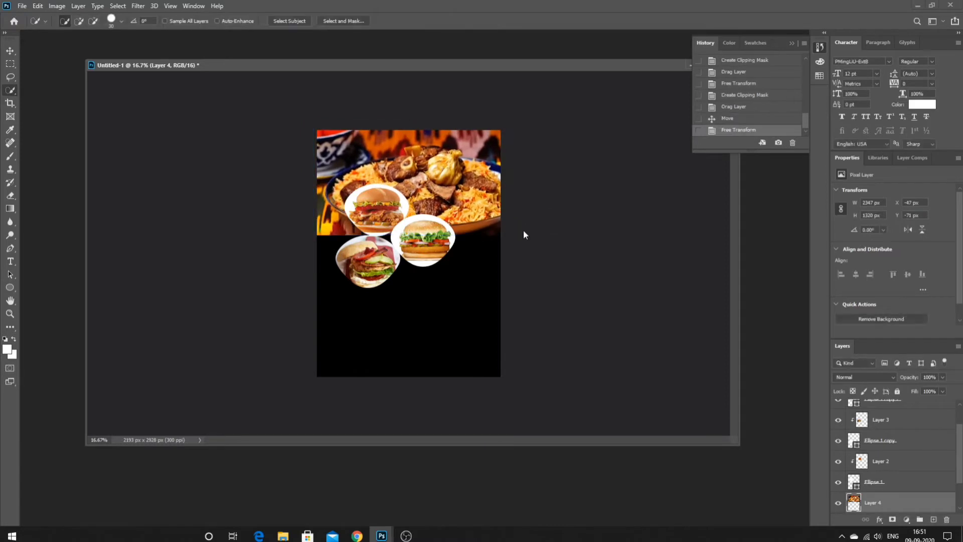
right_click(506, 235)
click(506, 238)
key(ctrl+z)
key(ctrl+z)
drag(483, 187, 483, 192)
right_click(444, 167)
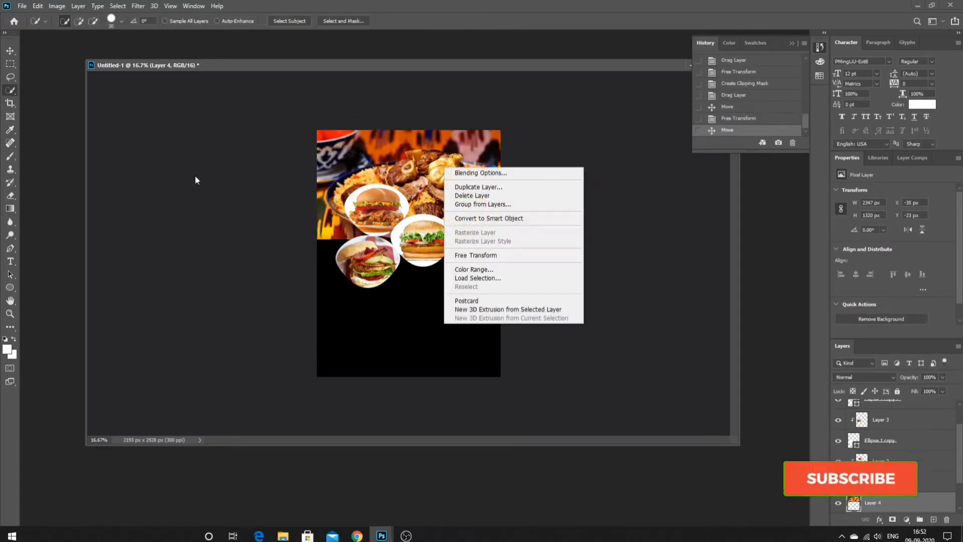
click(194, 176)
- Erase the photo's lower edge with an 1800 px Soft Round eraser to fade it into black
click(10, 197)
right_click(384, 239)
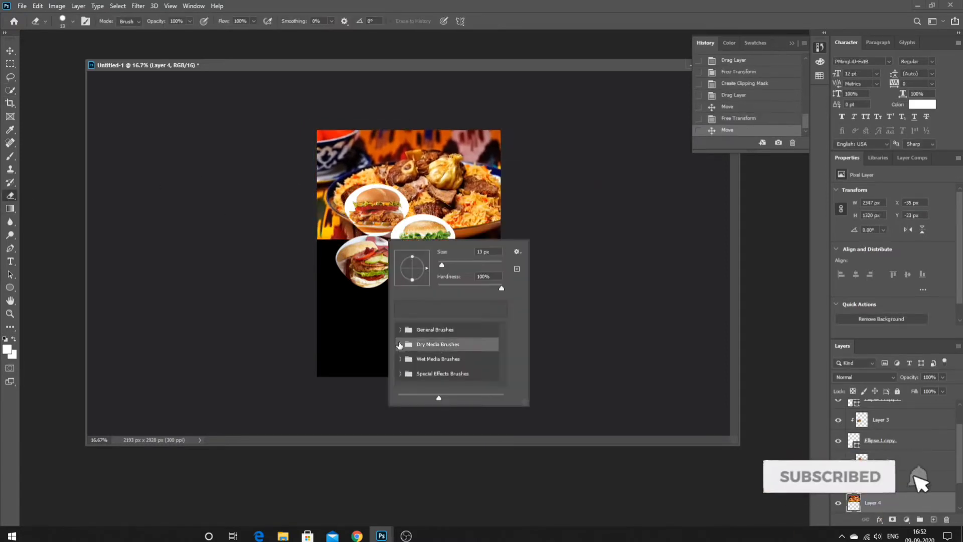
click(400, 344)
click(401, 342)
click(401, 330)
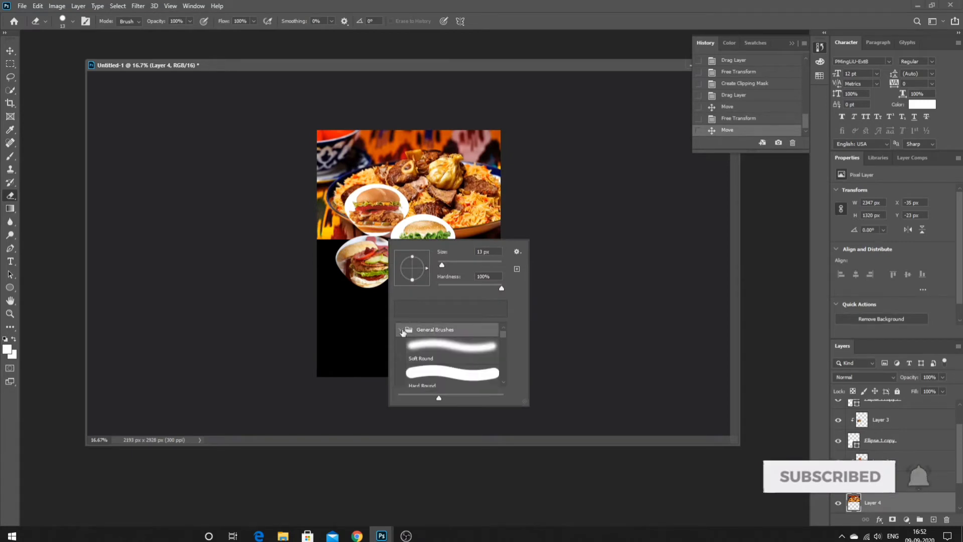
click(446, 345)
drag(442, 265, 498, 265)
click(79, 296)
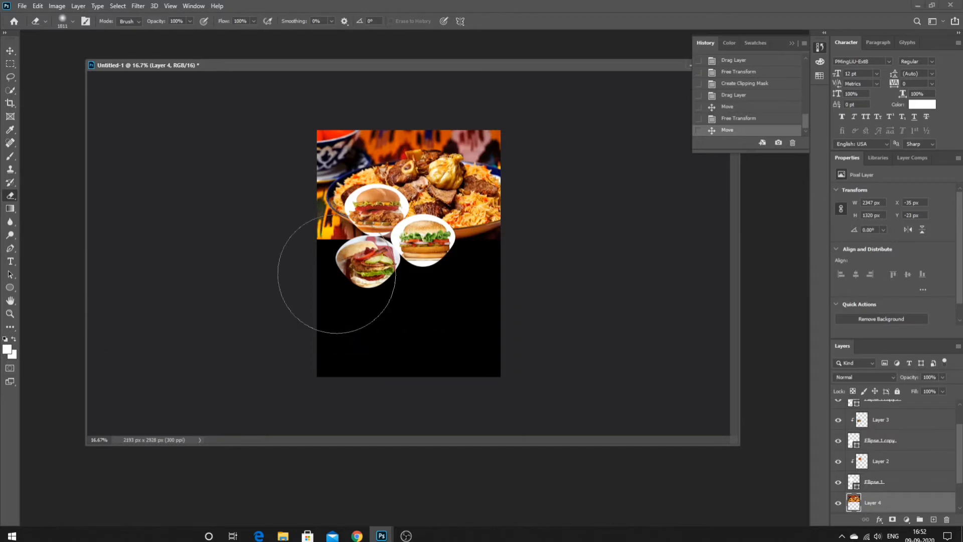
mouse_move(334, 273)
mouse_down()
mouse_move(312, 251)
mouse_move(301, 258)
mouse_up()
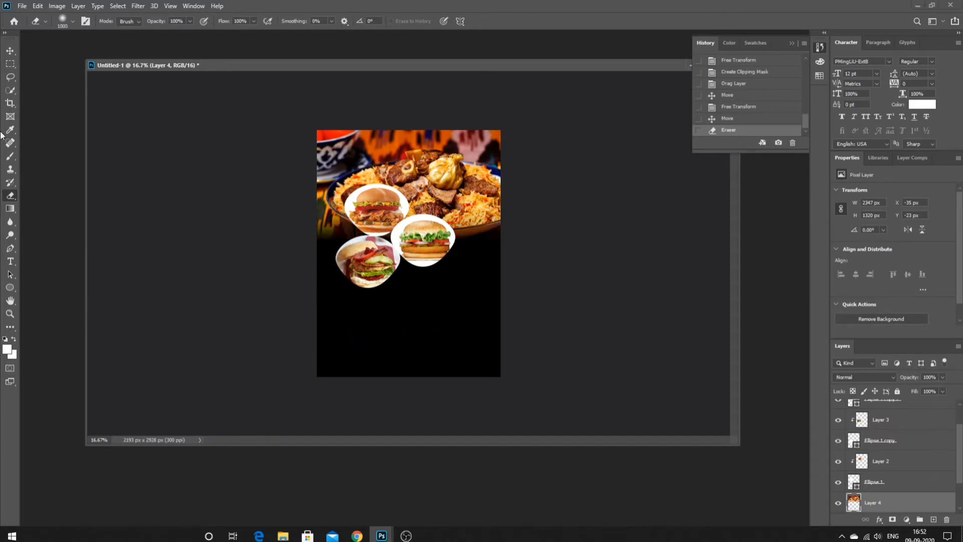
- Lower the biryani layer's opacity to 50% and nudge it into final position
key(w)
drag(940, 380, 920, 391)
mouse_move(390, 537)
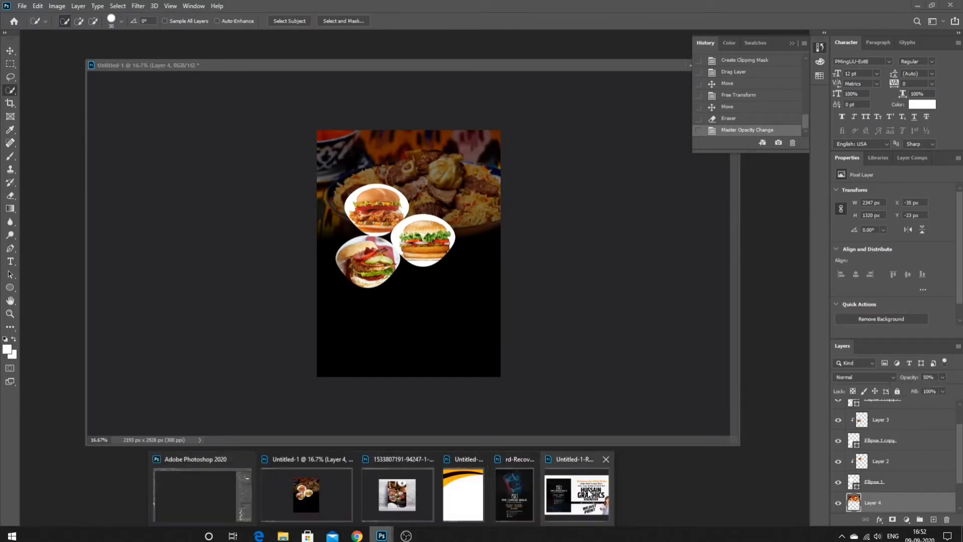
click(398, 490)
drag(465, 199, 458, 214)
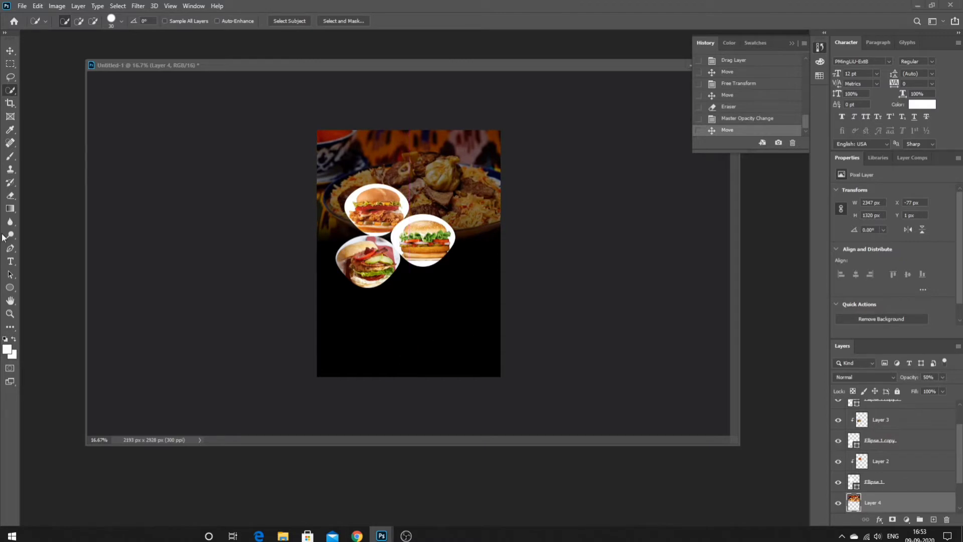
click(12, 327)
- Draw a white rounded rectangle across the bottom of the flyer
click(14, 286)
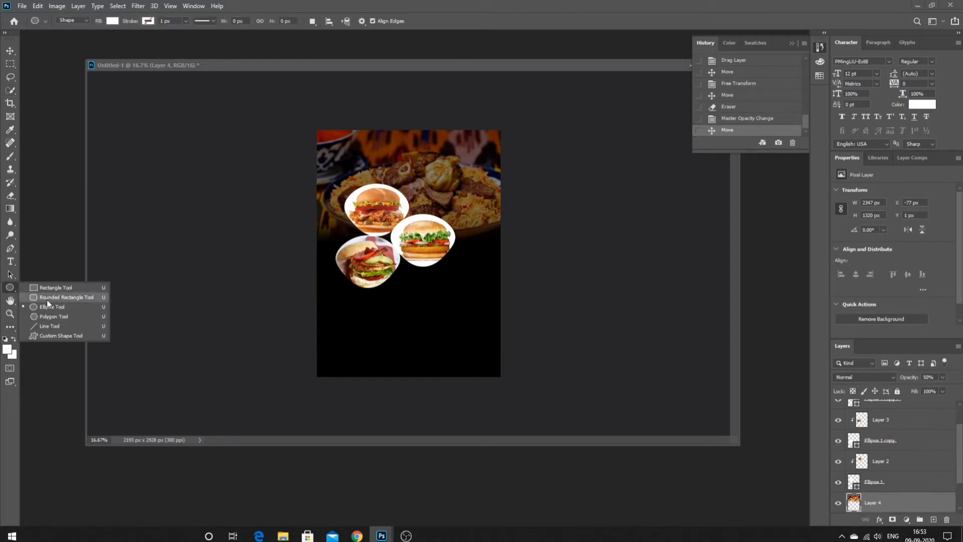
click(48, 298)
drag(293, 326, 524, 383)
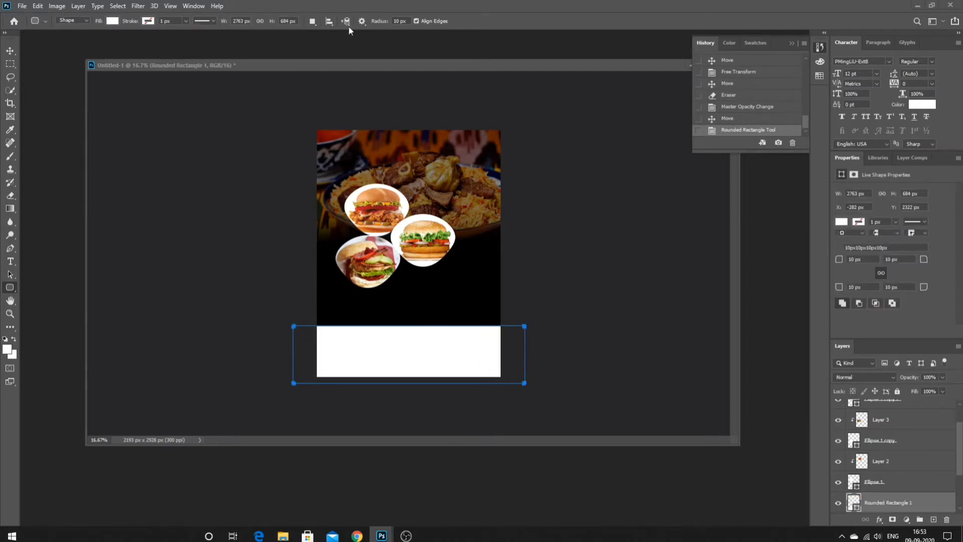
right_click(426, 277)
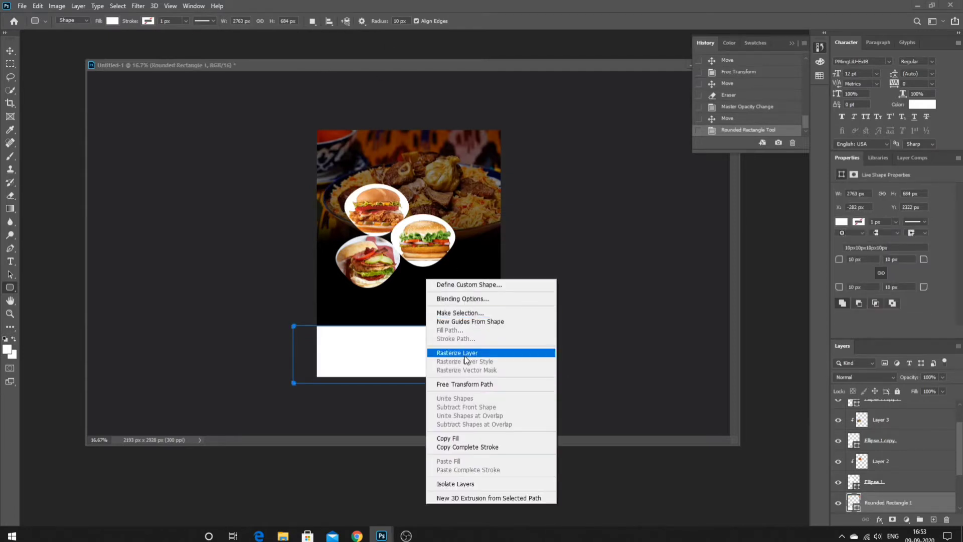
click(12, 91)
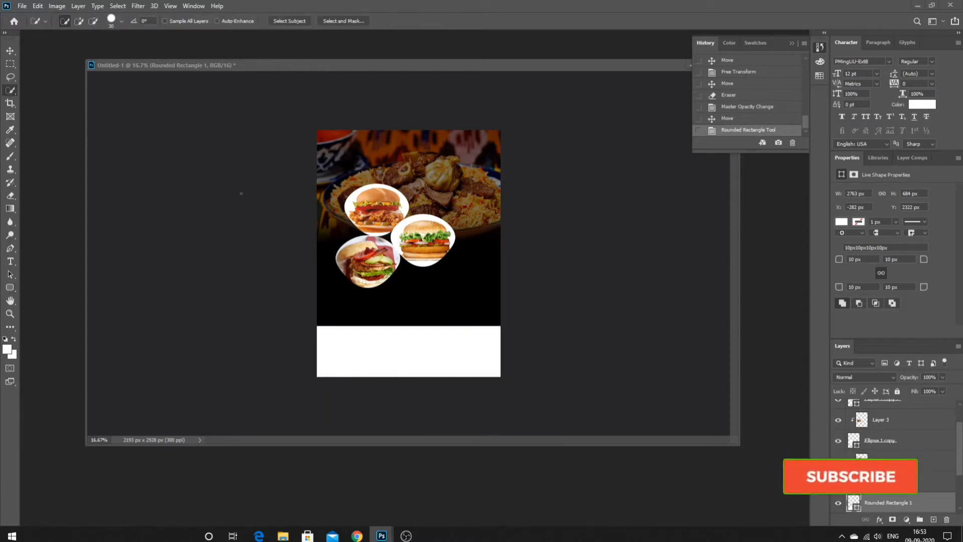
- Warp the white band with the Rise style at Bend 32
right_click(365, 208)
click(420, 296)
click(426, 21)
click(425, 22)
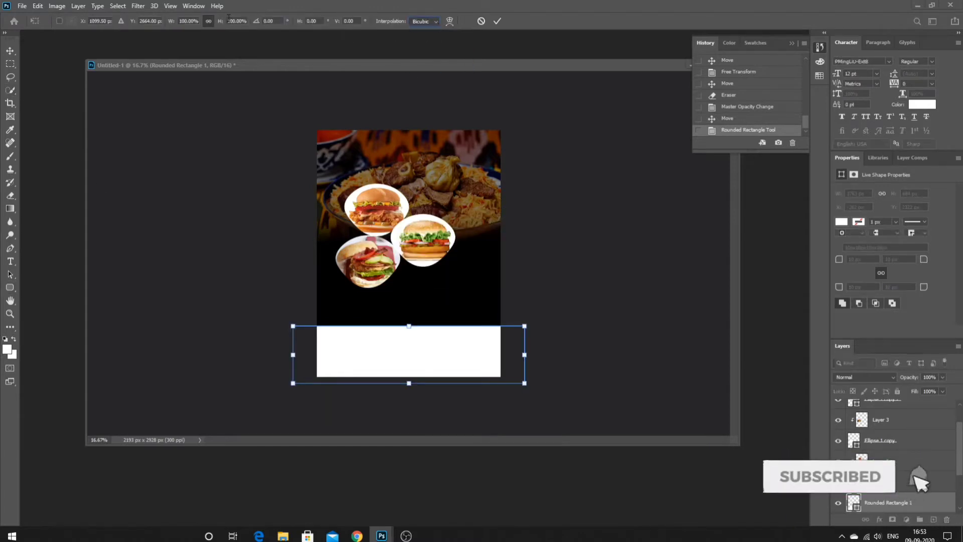
click(450, 21)
click(245, 20)
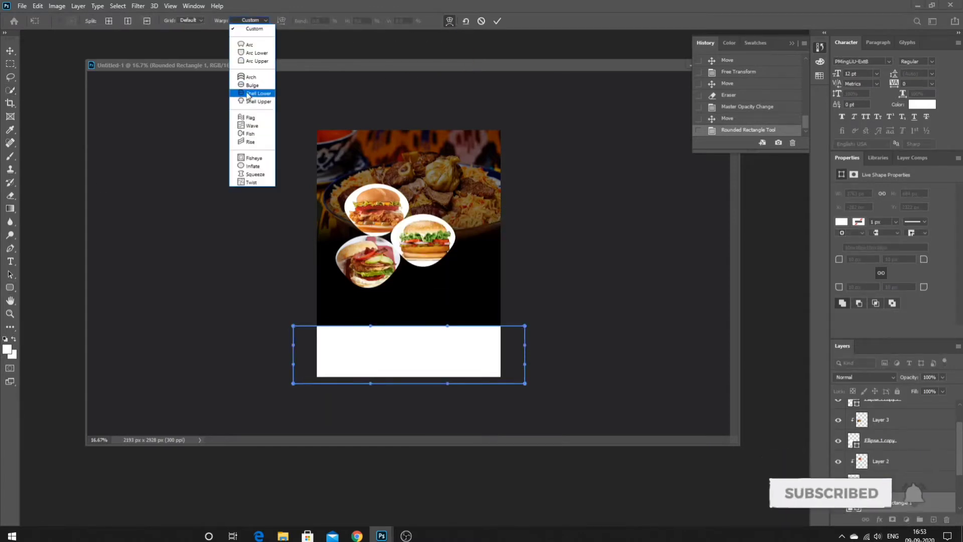
click(253, 94)
click(258, 20)
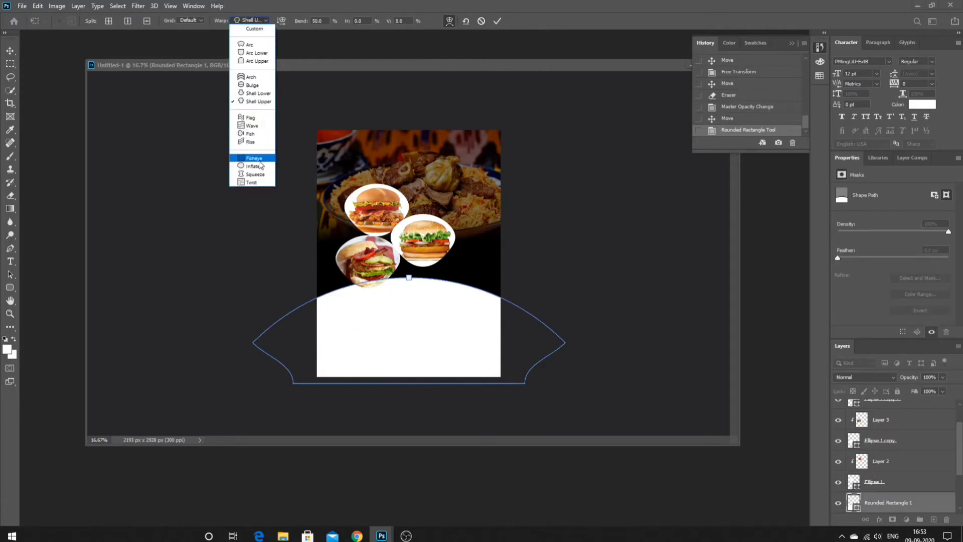
click(253, 158)
click(262, 21)
click(250, 141)
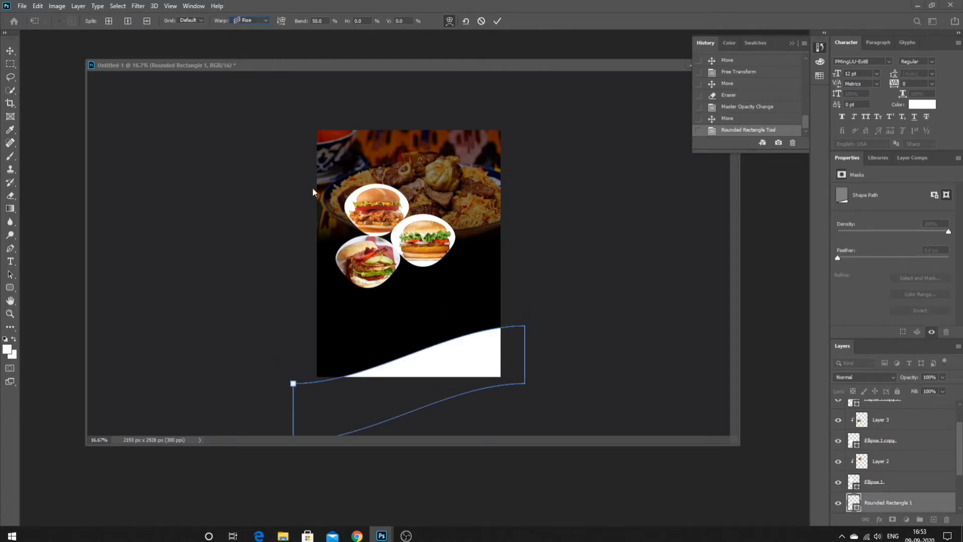
drag(297, 386, 298, 365)
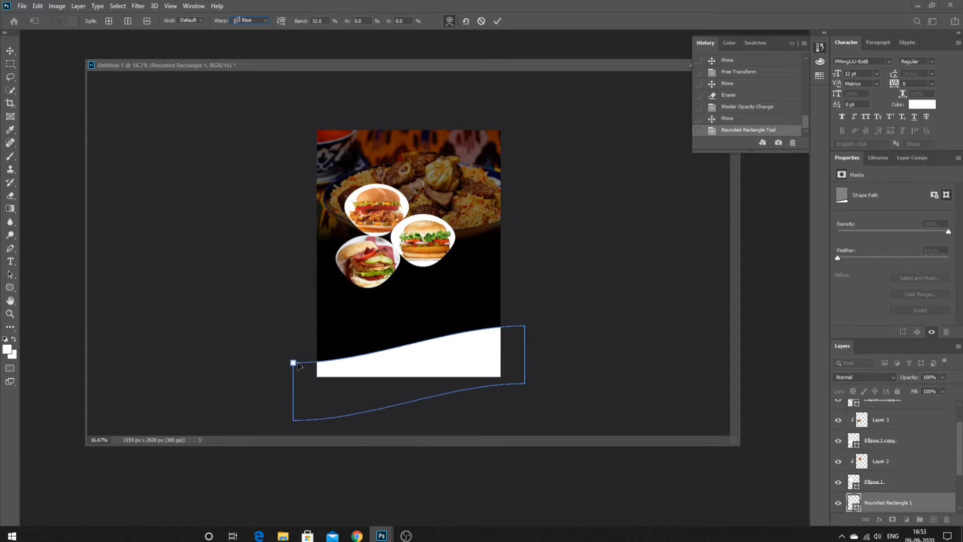
click(11, 93)
- Move the white wave band slightly upward
right_click(385, 304)
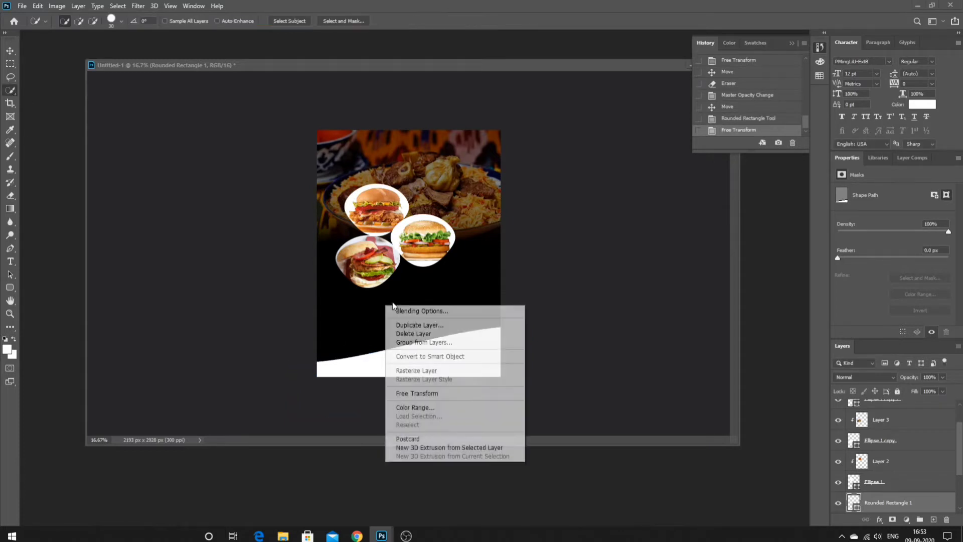
click(440, 394)
right_click(436, 272)
click(8, 91)
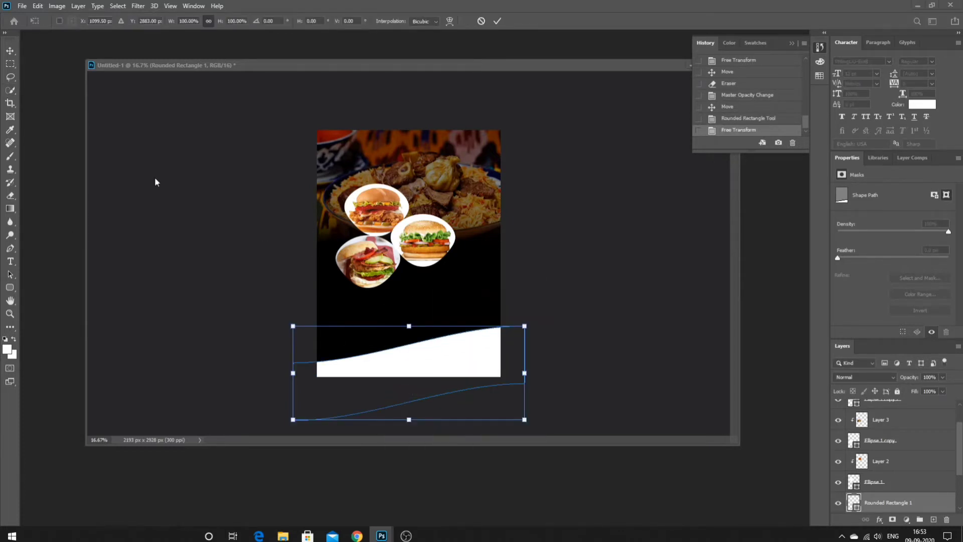
click(10, 91)
drag(437, 360, 437, 357)
- Start a new text line below the burgers, trying sizes of 60 pt and then 36 pt
click(12, 262)
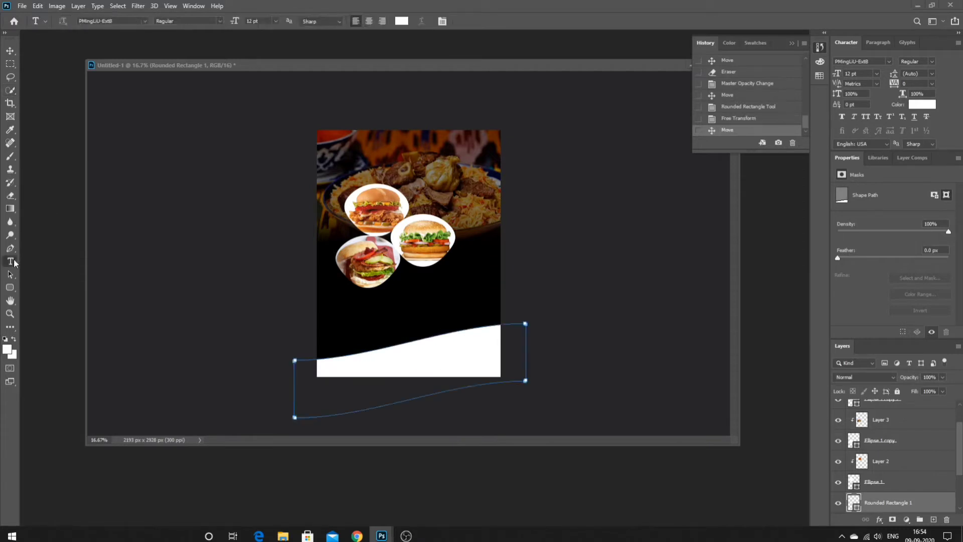
click(392, 298)
click(275, 21)
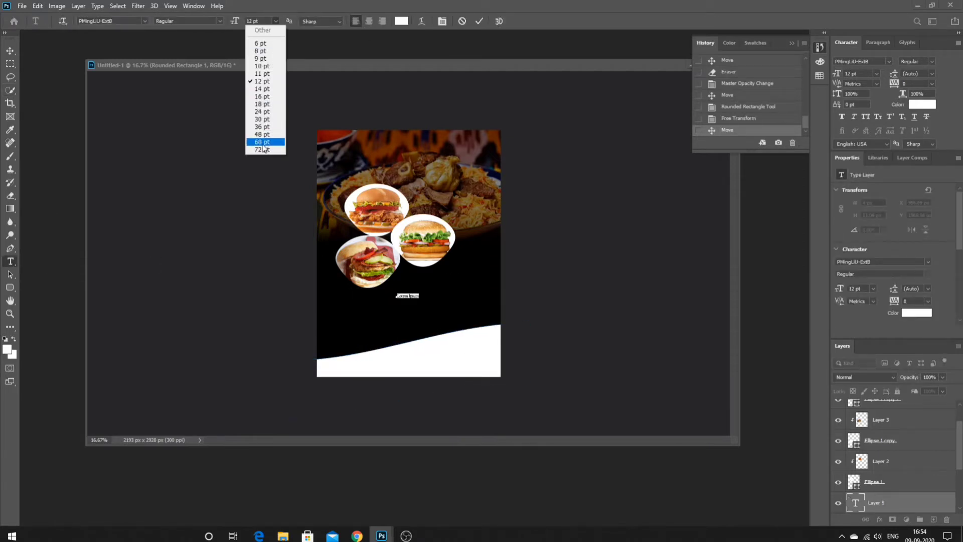
click(257, 142)
click(274, 20)
click(262, 127)
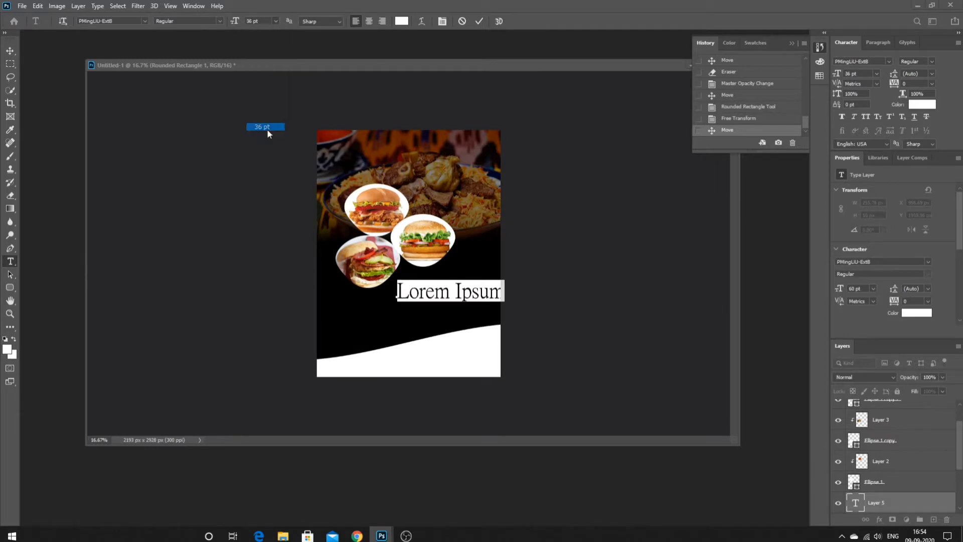
scroll(255, 27, up, 3)
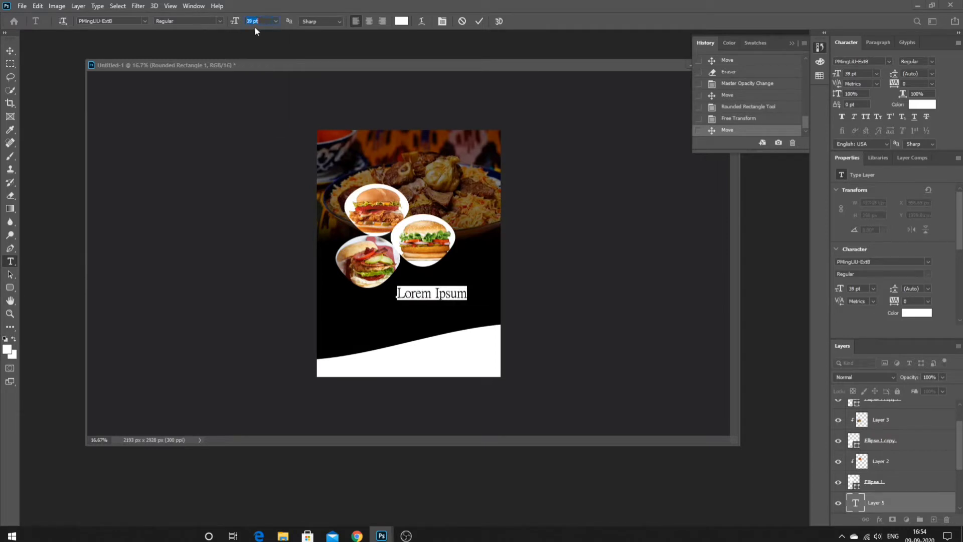
scroll(254, 31, up, 1)
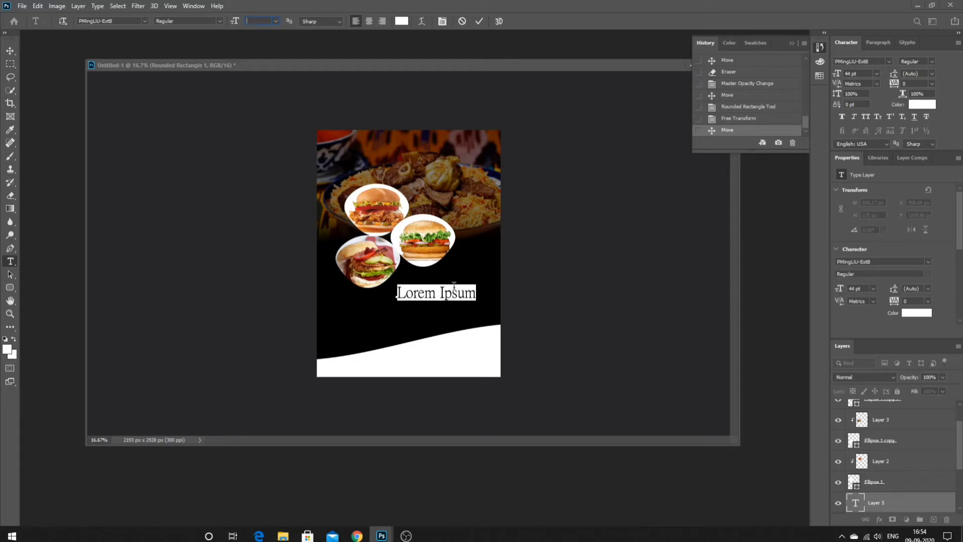
- Set HAVEMORE in Nevis706 BT Bold at 37 pt and move it up beside the burgers
click(476, 291)
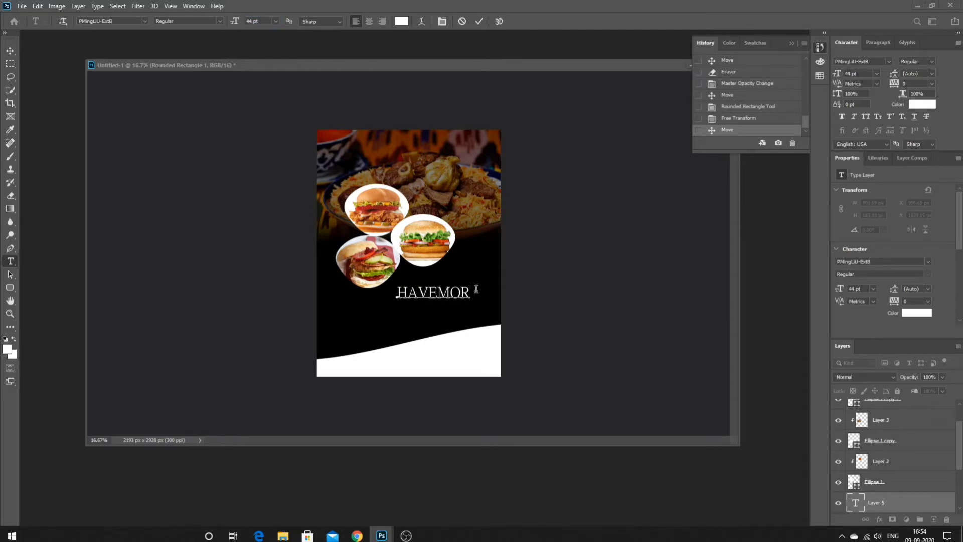
drag(478, 291, 381, 294)
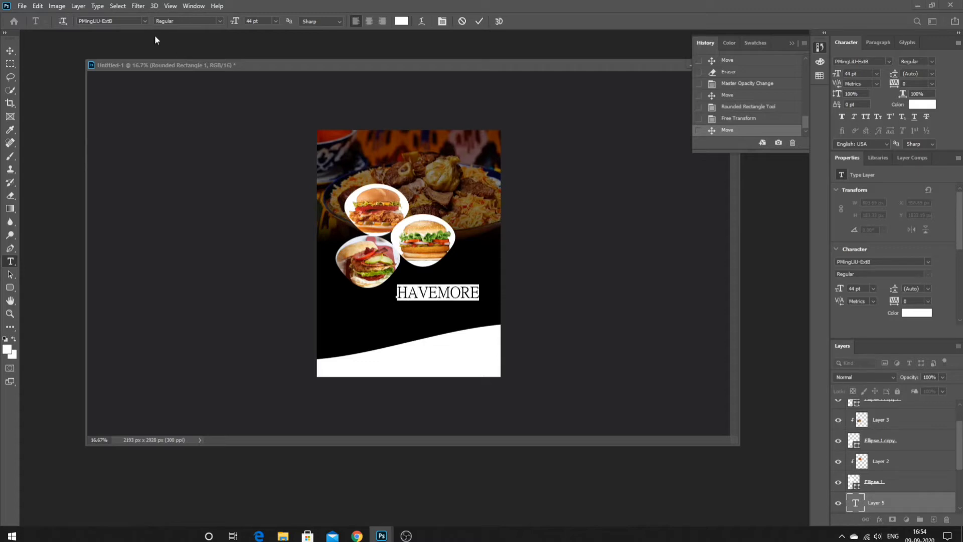
click(144, 21)
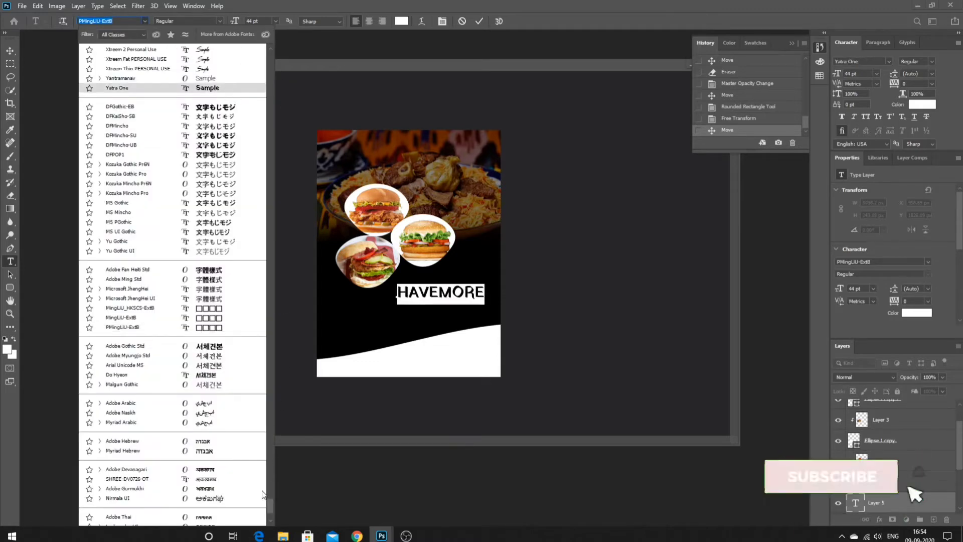
drag(270, 499, 282, 149)
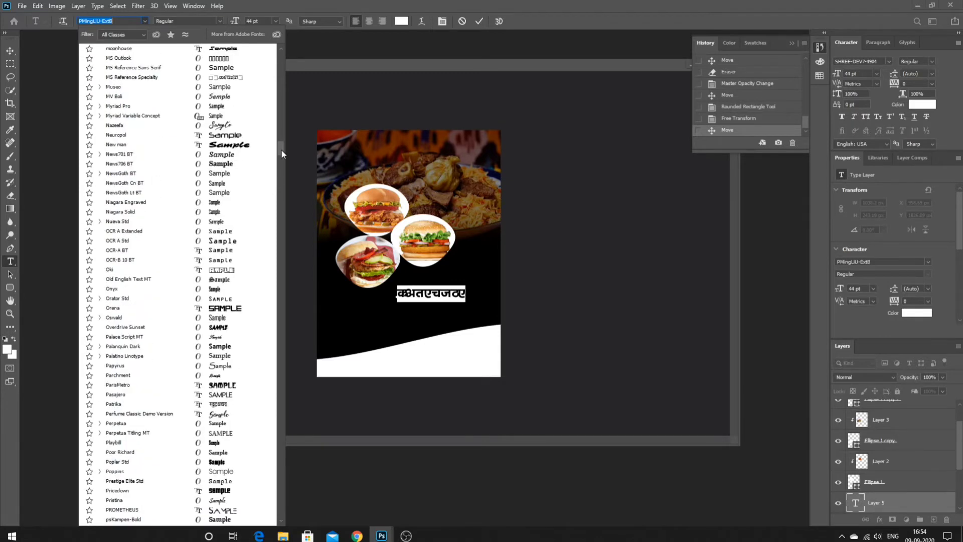
click(243, 162)
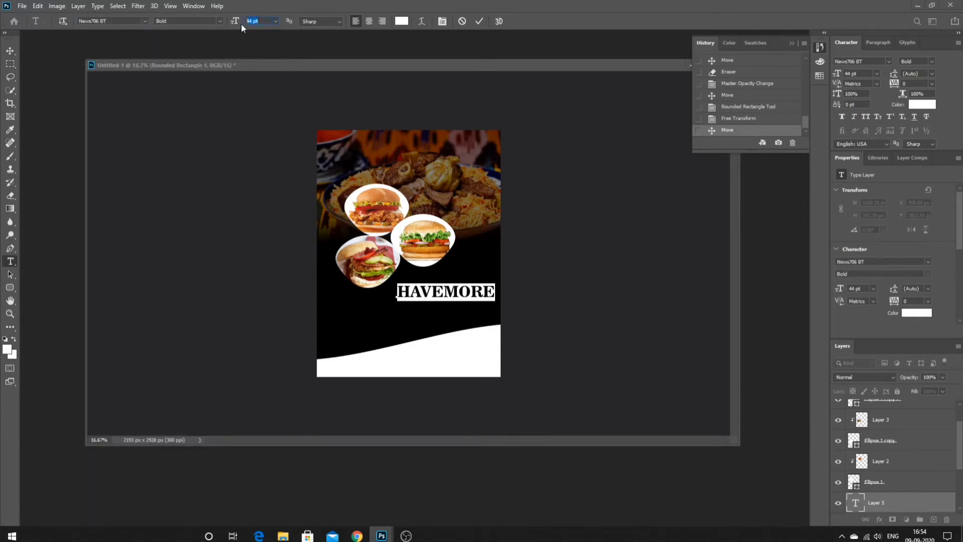
key(Down)
key(Down)
key(Down)
key(Down)
key(Down)
key(Down)
key(Down)
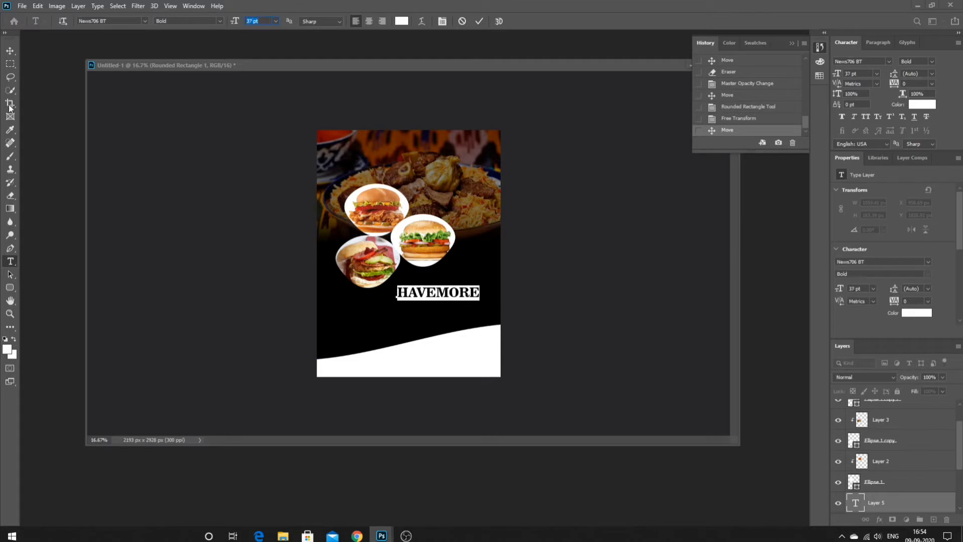
click(10, 91)
drag(455, 296, 450, 276)
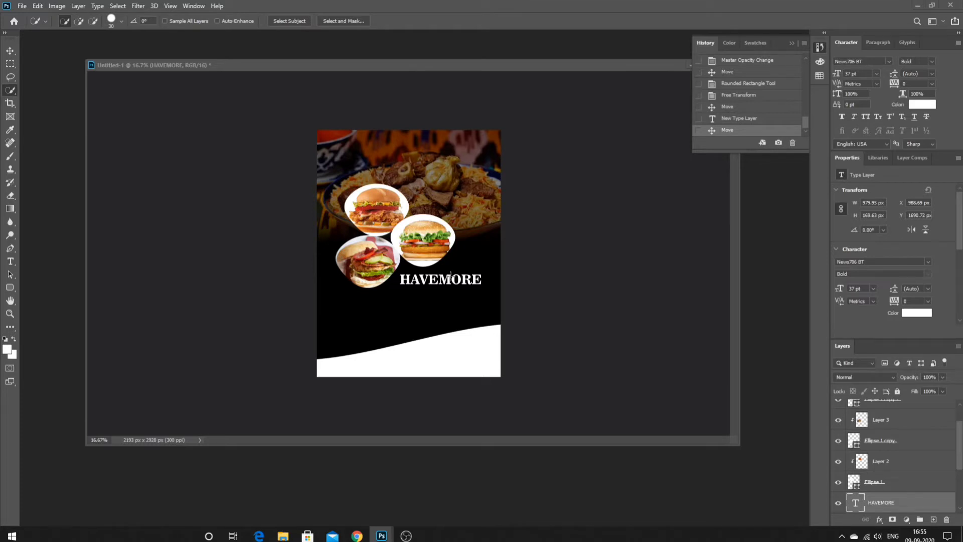
- Duplicate the HAVEMORE line, retype it as B&B, and centre it under the title
drag(448, 279, 365, 300)
click(11, 263)
key(BackSpace)
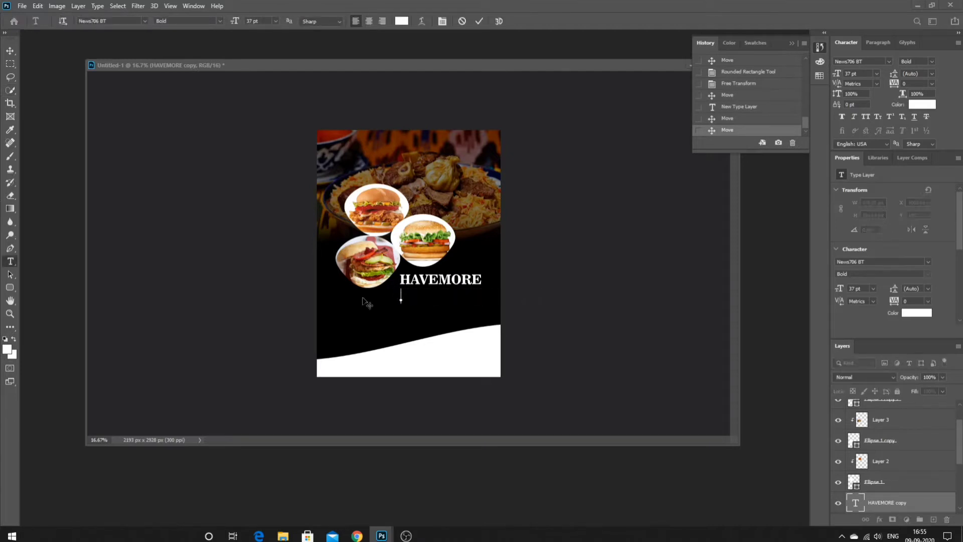
text(B &B)
click(6, 91)
mouse_move(429, 301)
mouse_down()
mouse_move(450, 299)
mouse_move(450, 310)
mouse_move(387, 318)
mouse_up()
- Turn a copy into '( Burger & Biryani )' in Adobe Caslon Pro 18 pt, placed under B&B
click(14, 262)
key(BackSpace)
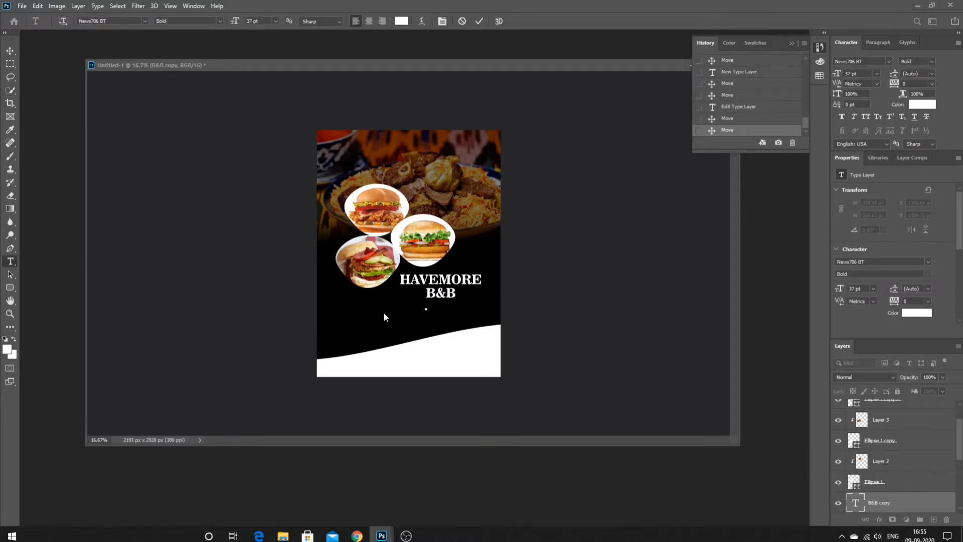
text(( Burger &)
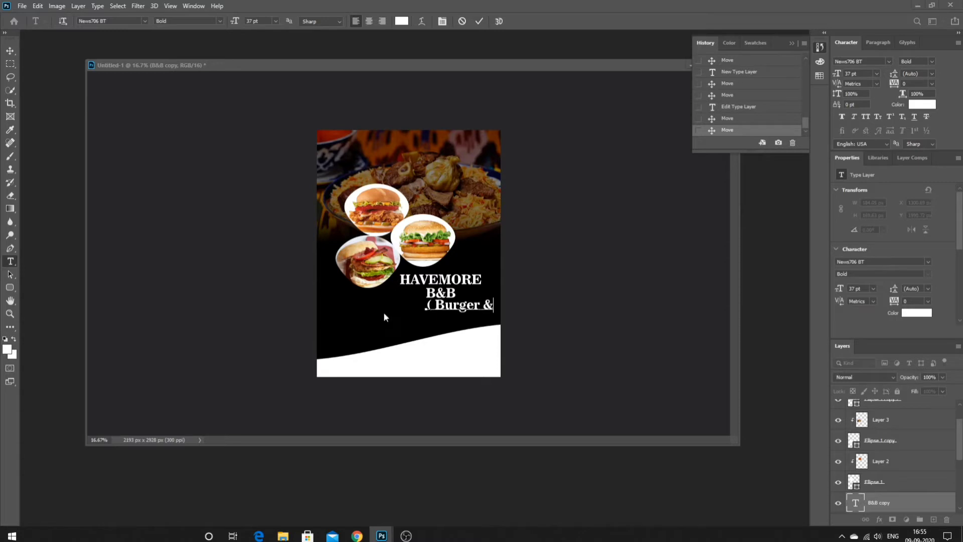
text( I)
drag(484, 307, 301, 293)
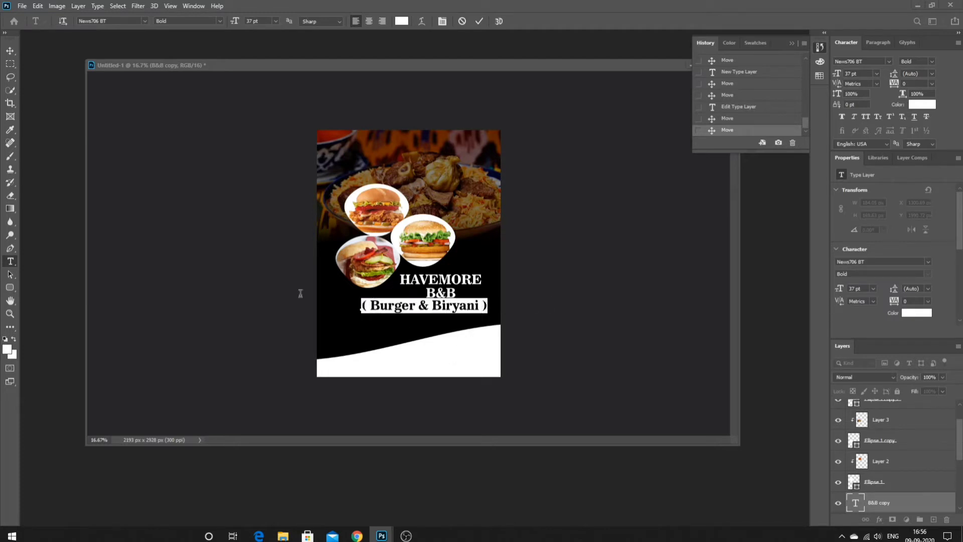
click(145, 20)
click(120, 137)
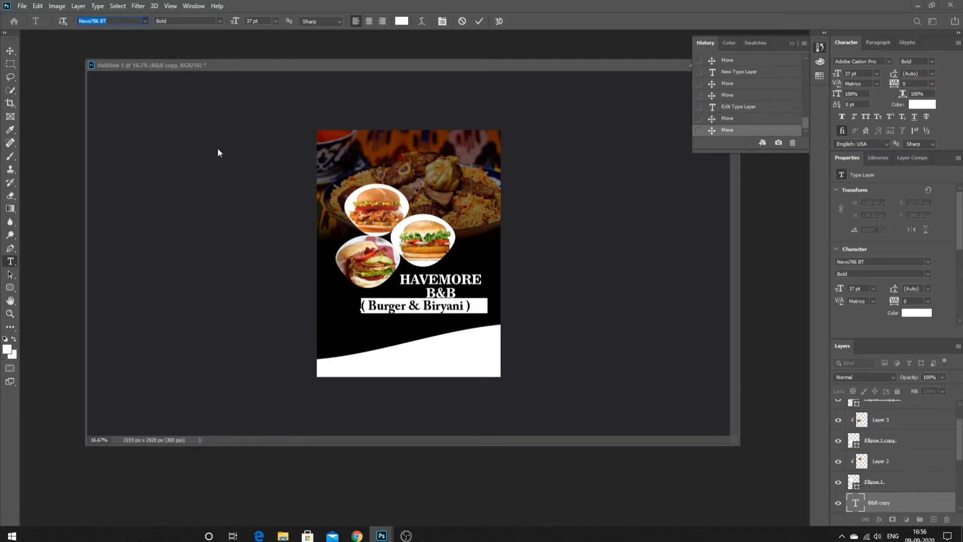
click(273, 21)
click(273, 104)
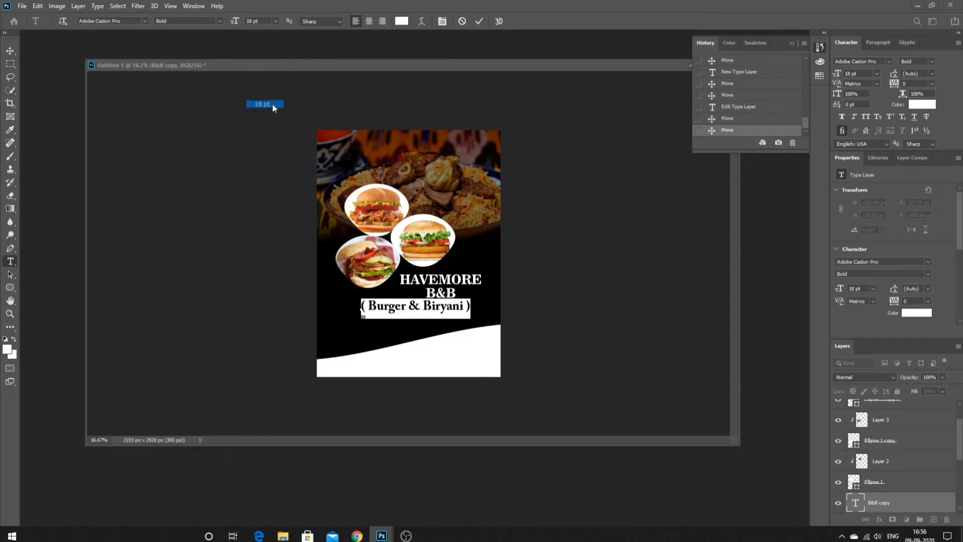
click(7, 91)
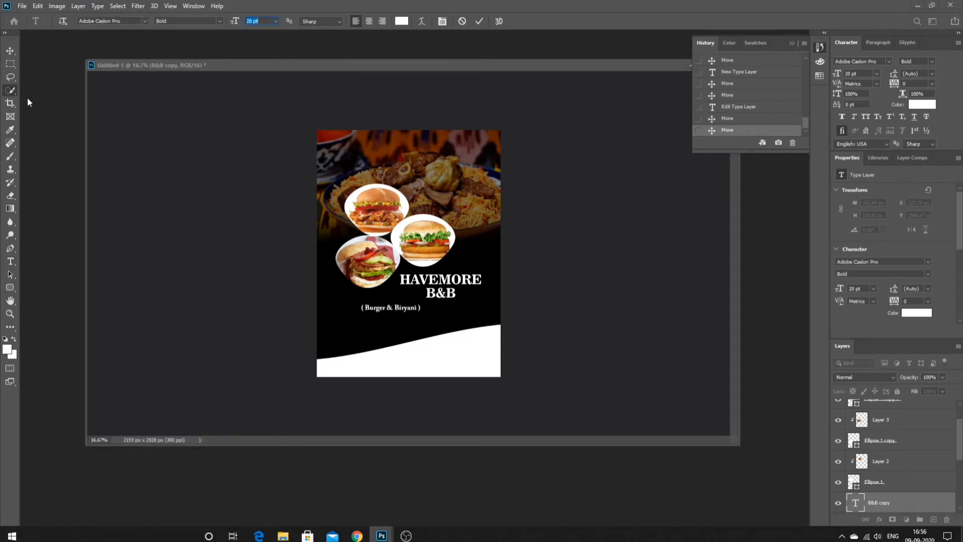
mouse_move(404, 310)
mouse_down()
mouse_move(470, 301)
mouse_move(459, 306)
mouse_up()
click(10, 261)
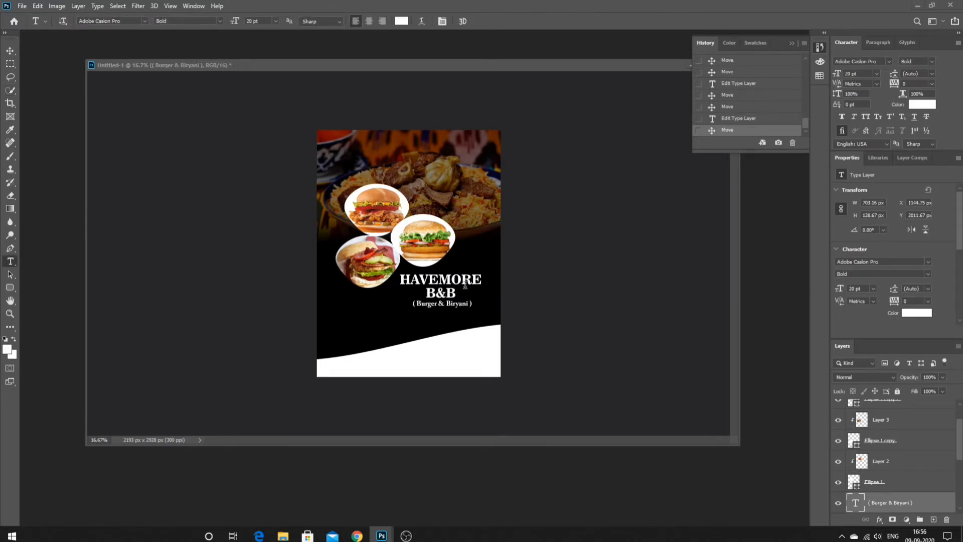
- Colour the B&B text orange (#ff9c00), then nudge the white wave down slightly
double_click(440, 292)
click(7, 350)
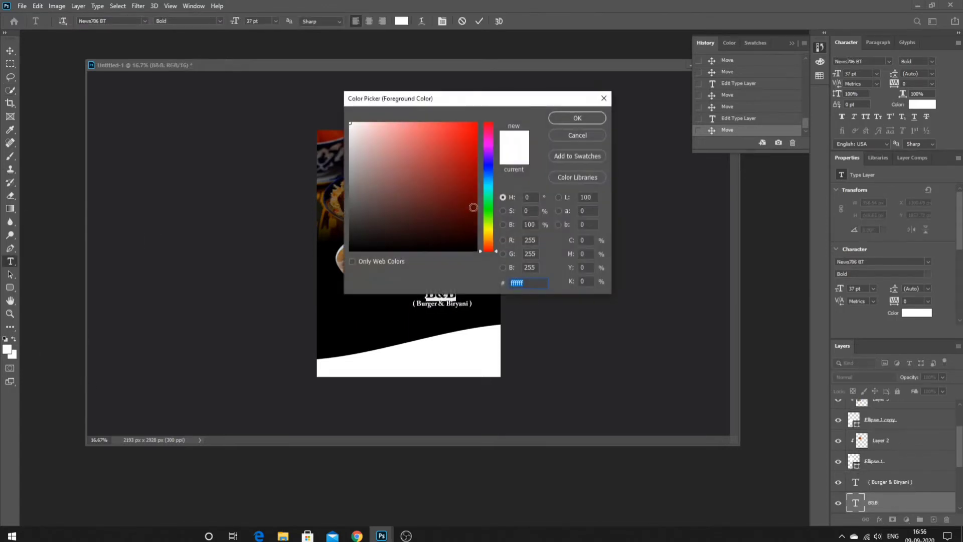
text(ff9c00)
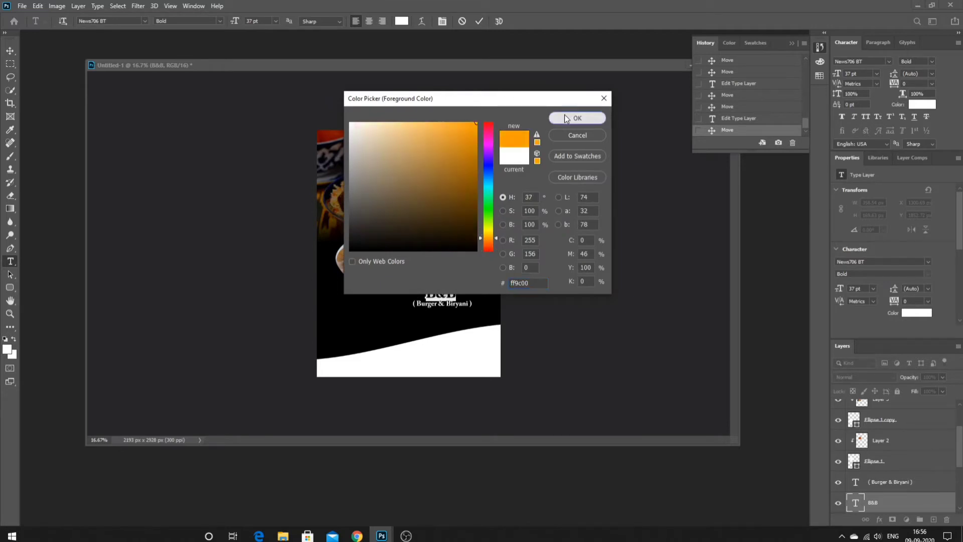
click(564, 118)
key(ctrl+Return)
key(w)
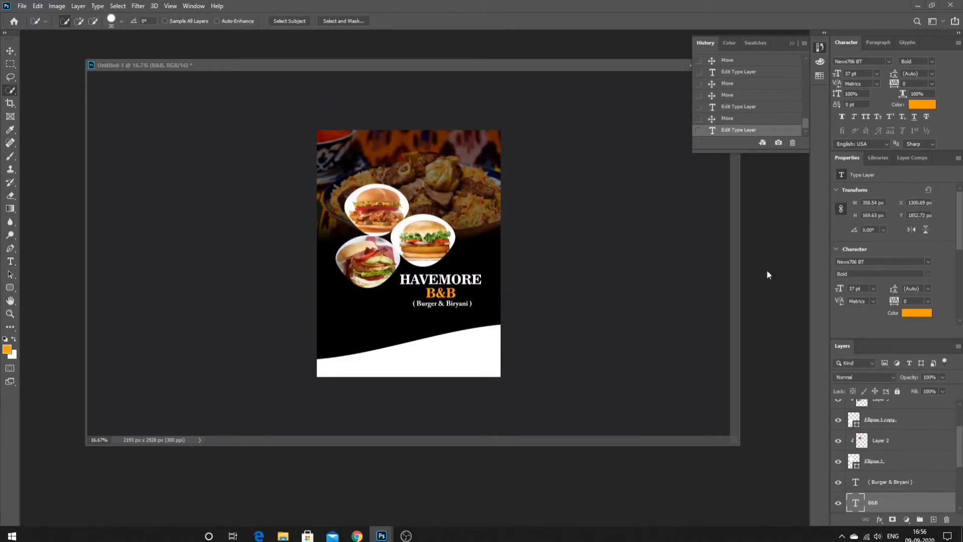
drag(453, 362, 452, 373)
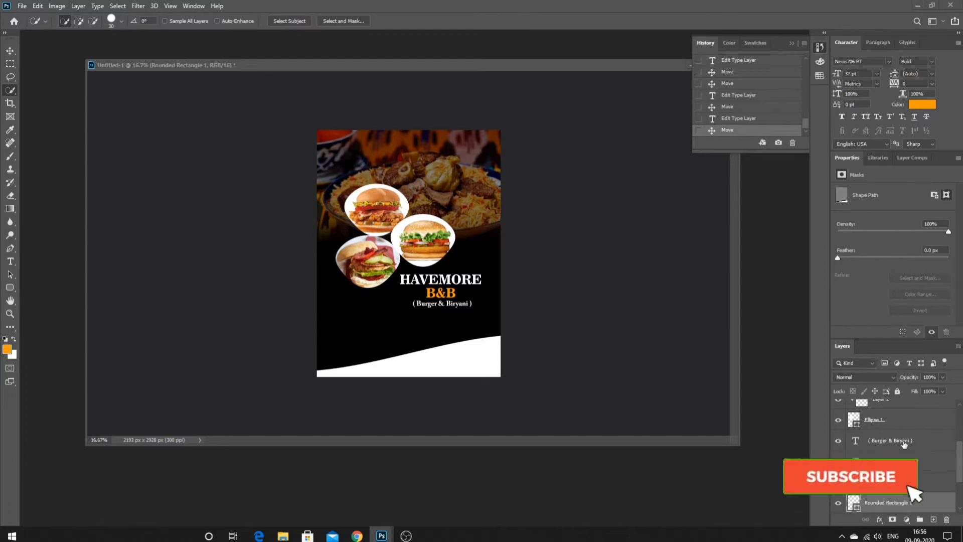
- Rasterize the Ellipse 1 and Ellipse 1 copy circle layers
scroll(905, 445, up, 3)
right_click(888, 415)
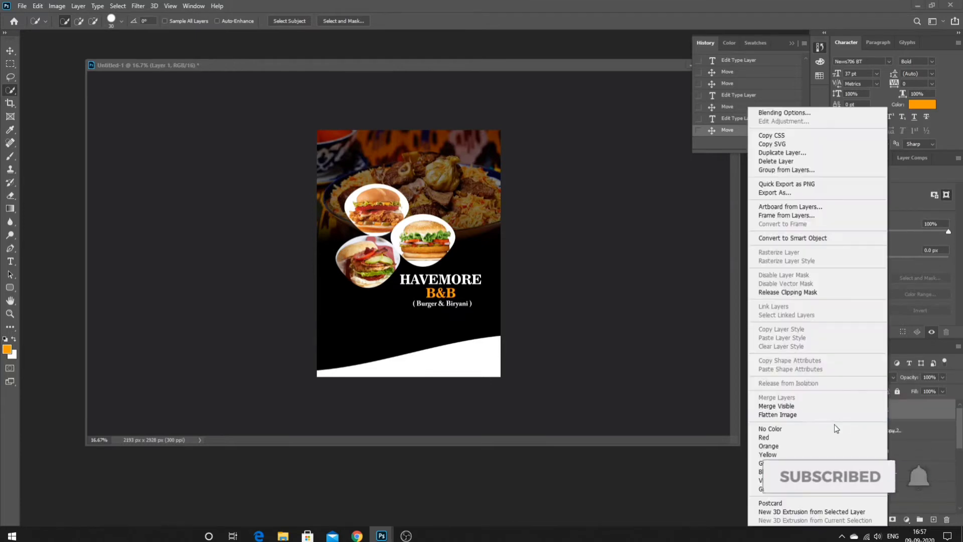
click(904, 438)
right_click(903, 439)
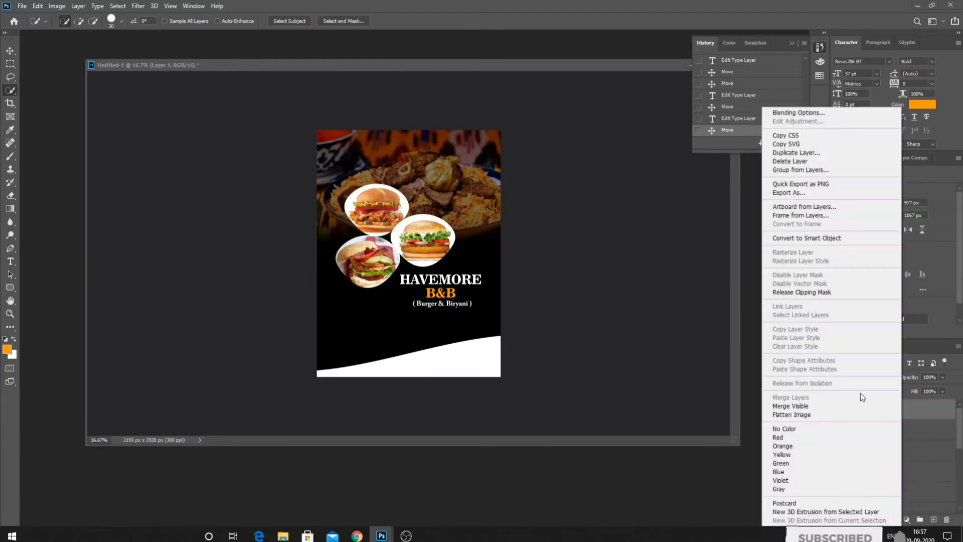
click(907, 436)
right_click(896, 473)
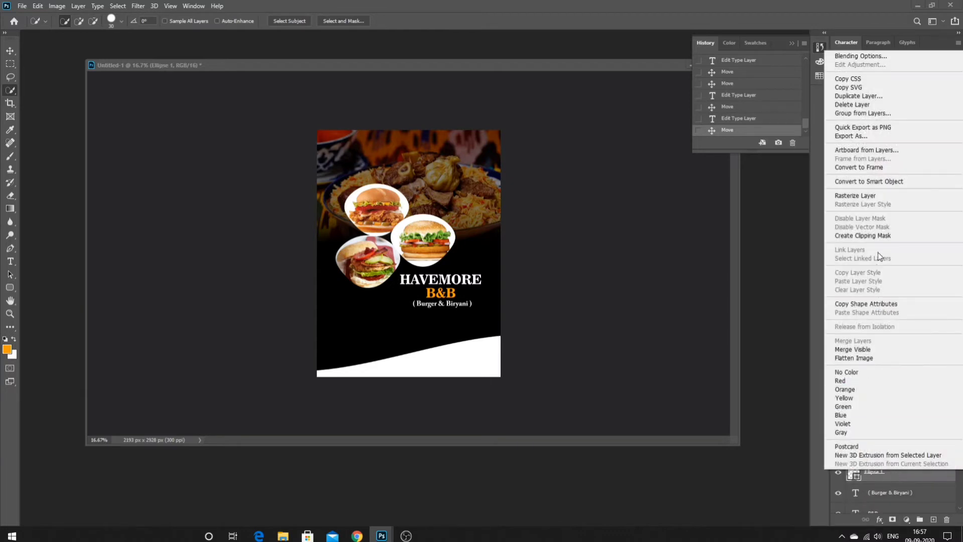
click(879, 195)
right_click(914, 430)
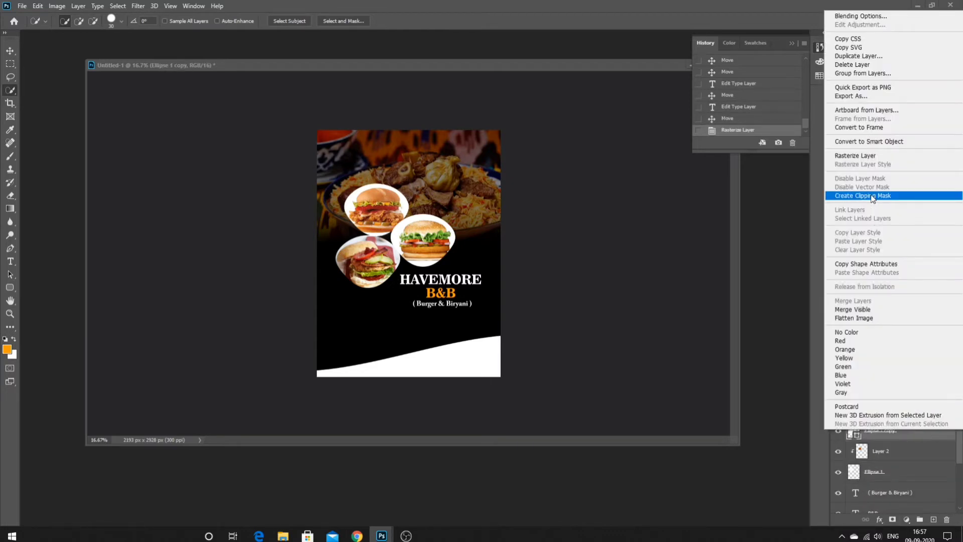
click(862, 156)
- Merge Down each burger photo into its circle layer, undoing an accidental Merge Visible
right_click(883, 450)
click(852, 332)
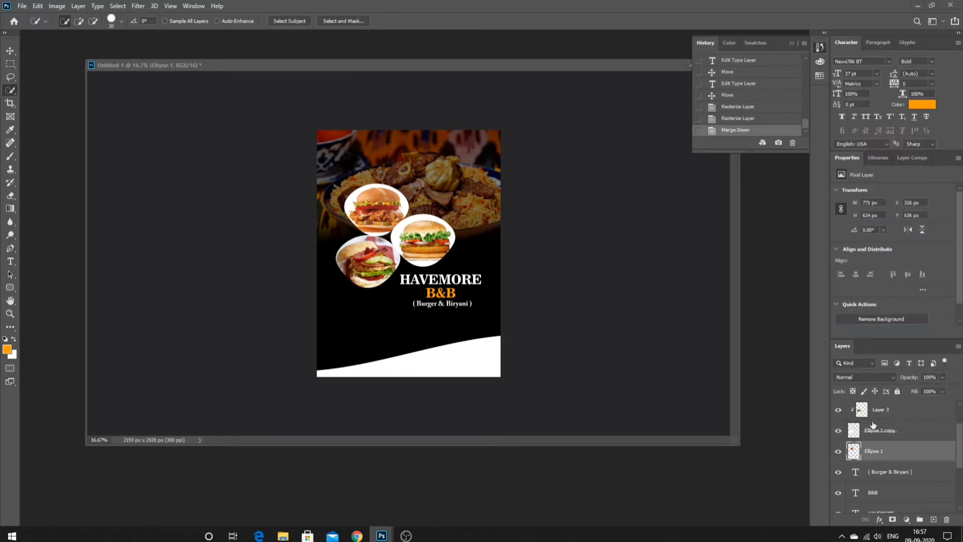
click(883, 409)
right_click(883, 409)
click(860, 317)
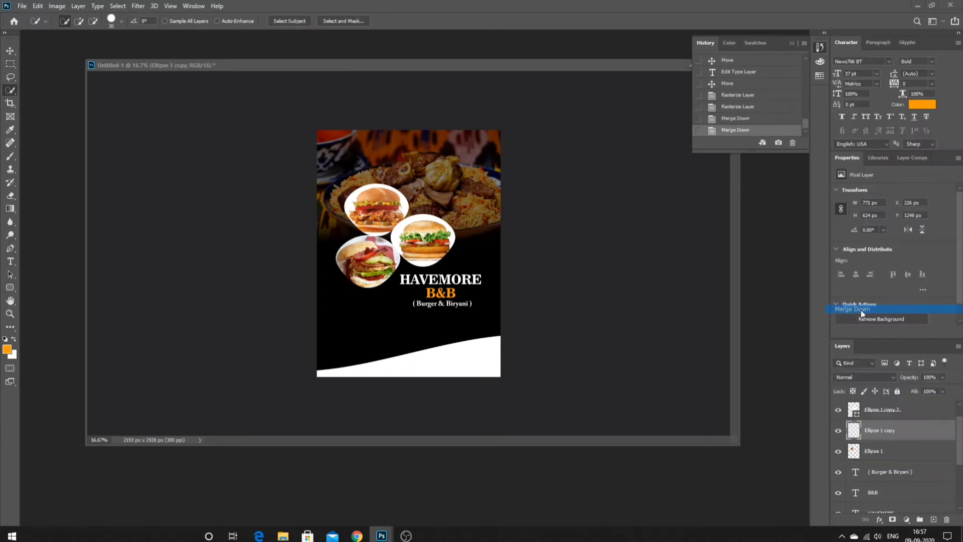
right_click(882, 432)
click(879, 311)
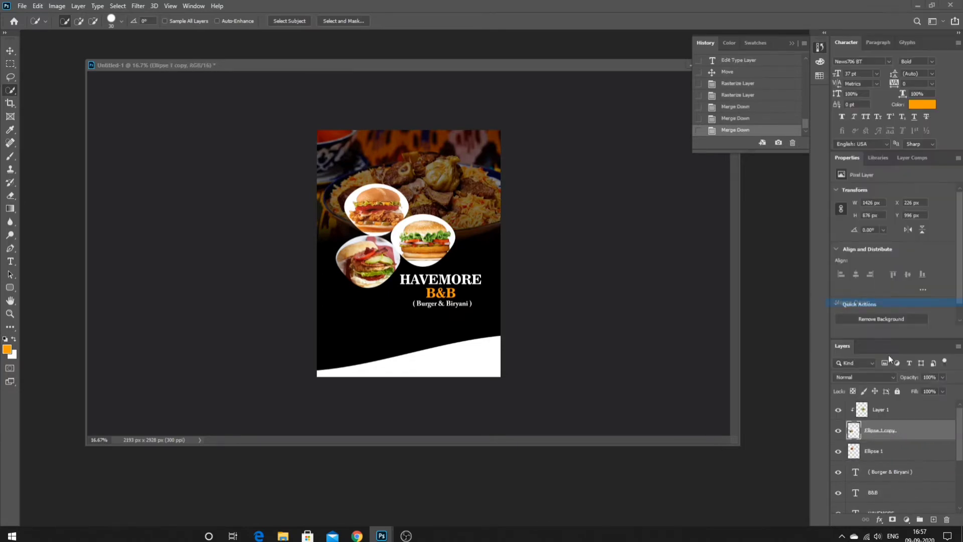
right_click(884, 430)
click(871, 305)
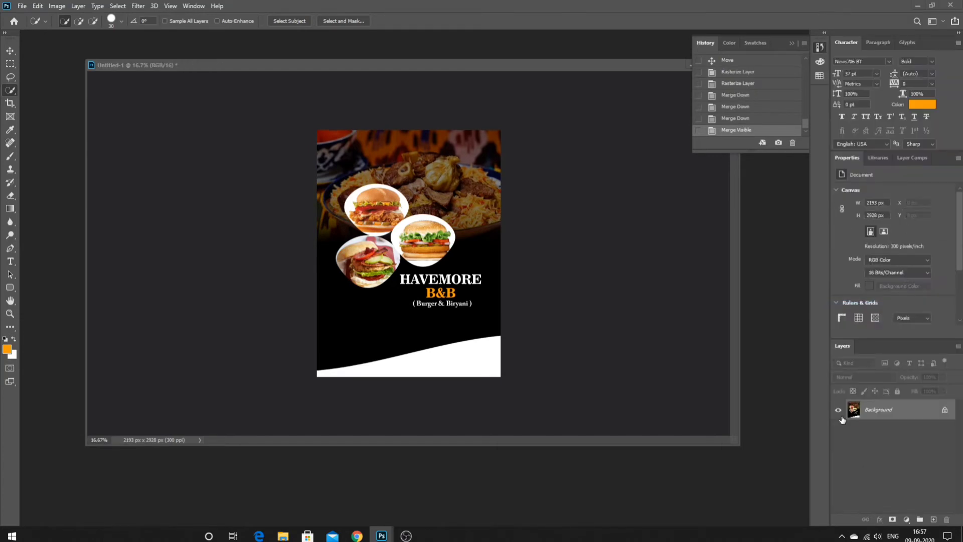
key(ctrl+z)
click(840, 452)
click(839, 452)
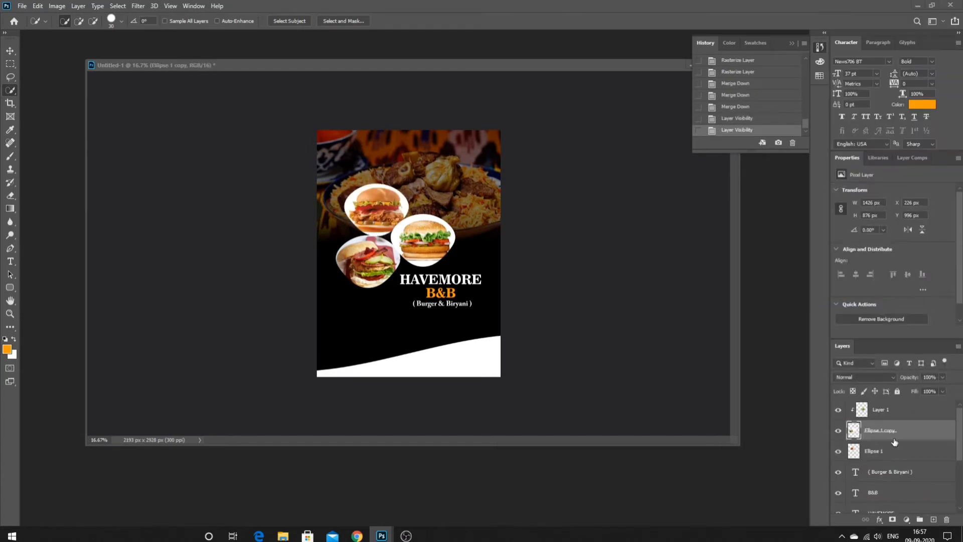
right_click(898, 436)
- Merge the burger circle layers into one Ellipse 1 layer and reposition the cluster
click(782, 399)
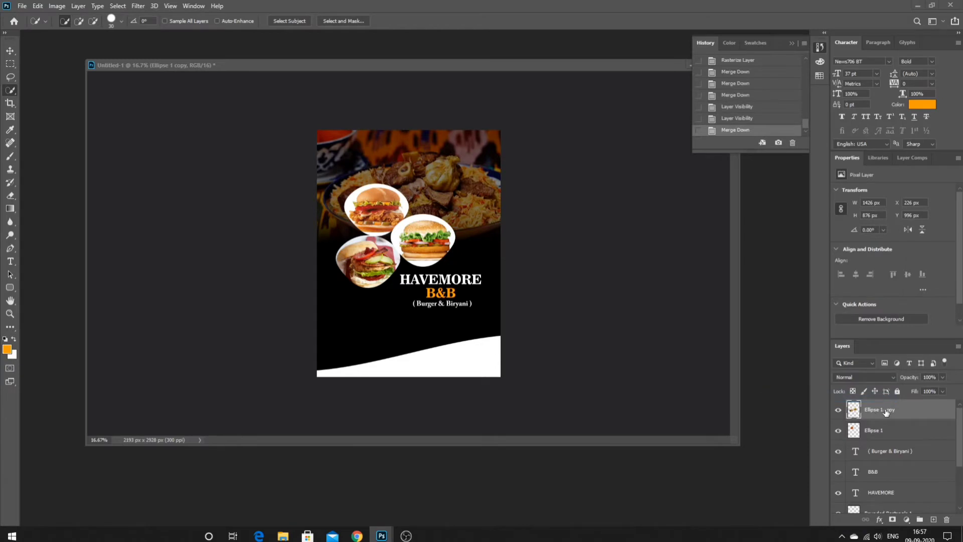
right_click(891, 418)
click(798, 395)
click(838, 410)
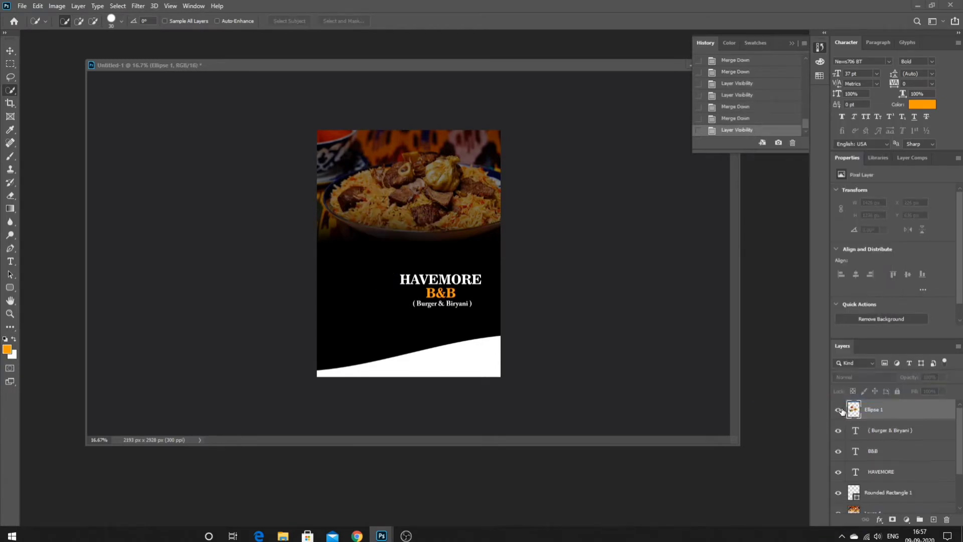
click(837, 410)
drag(418, 260, 481, 225)
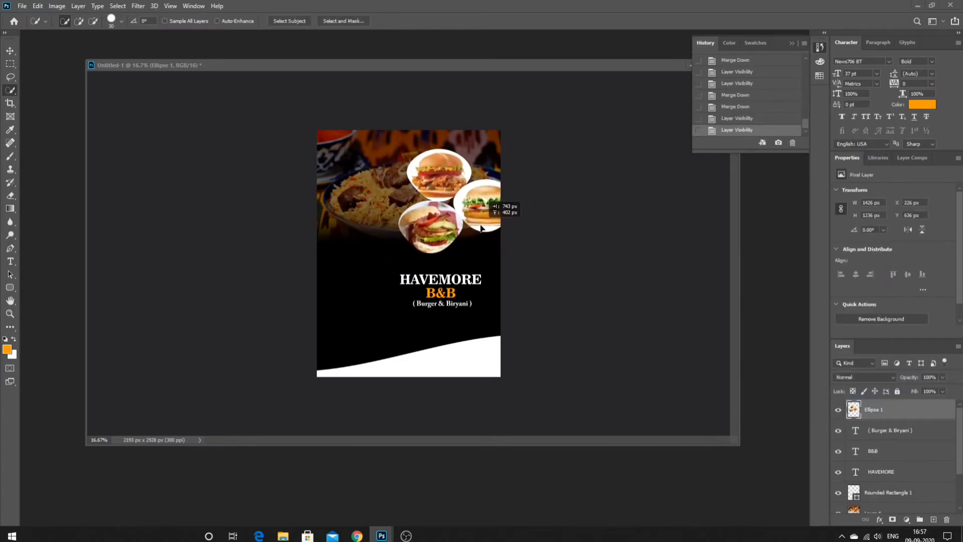
mouse_move(379, 204)
mouse_down()
mouse_move(296, 210)
mouse_move(367, 200)
mouse_up()
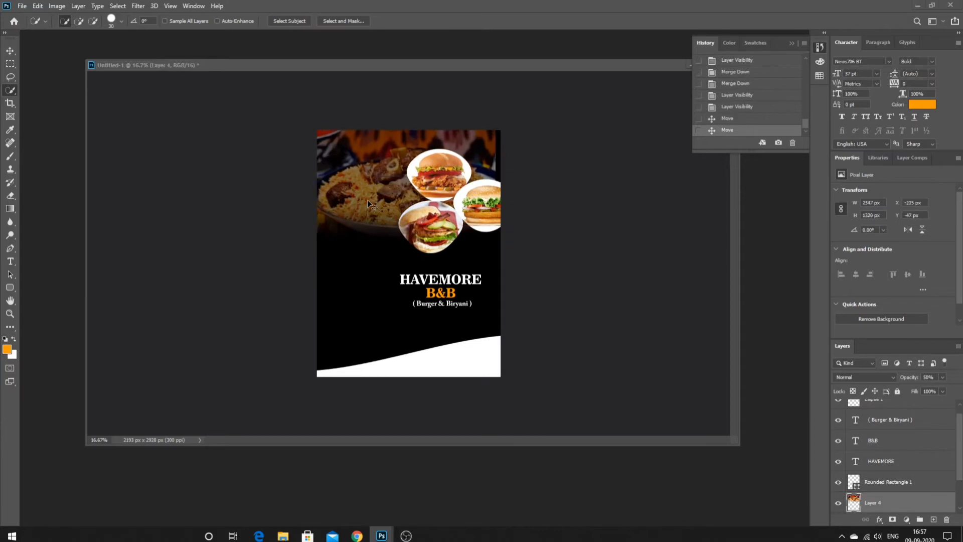
key(ctrl+z)
key(ctrl+z)
drag(428, 245, 463, 216)
- Flip the biryani photo horizontally with Free Transform
right_click(473, 185)
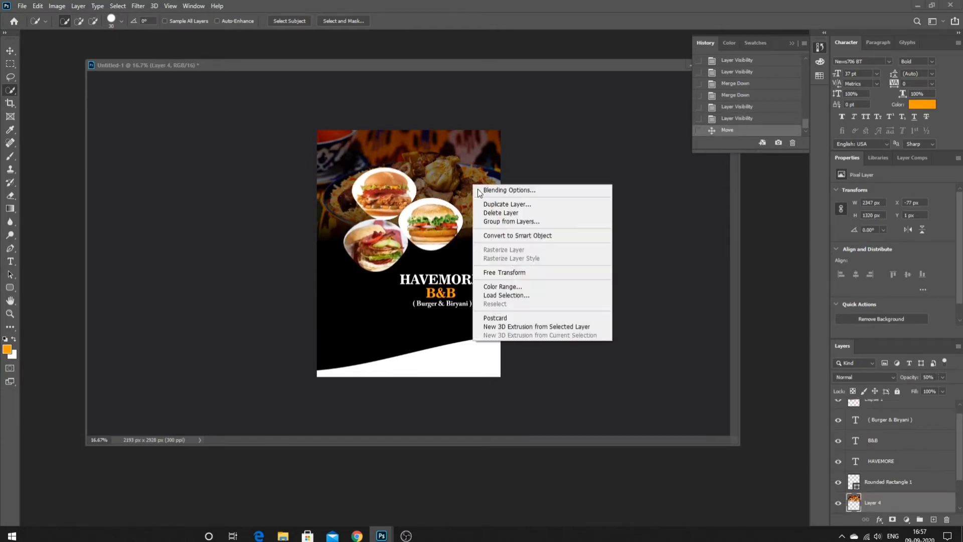
click(514, 272)
right_click(444, 169)
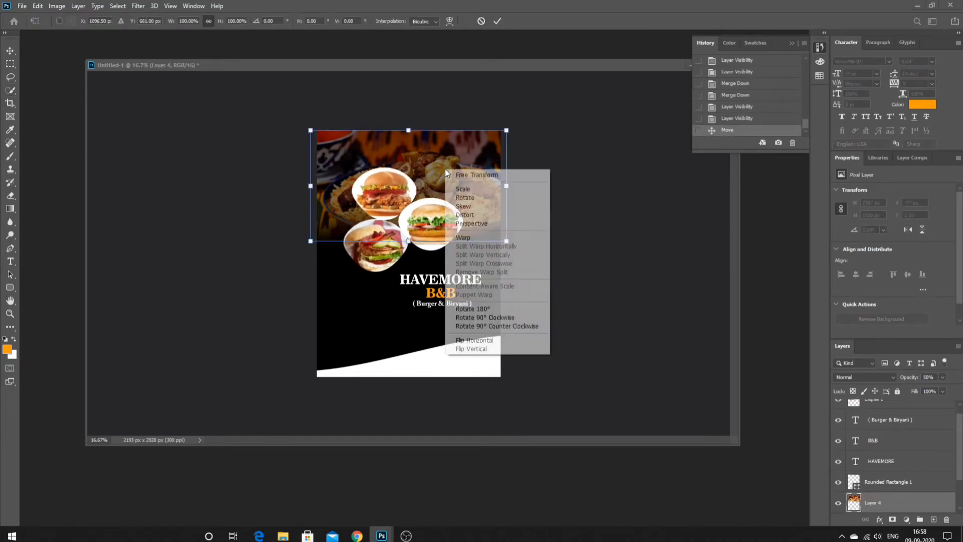
click(498, 339)
key(Return)
- Scale the burger cluster to 82% and move it toward the upper right
drag(441, 233, 434, 214)
right_click(476, 215)
click(512, 308)
key(Return)
right_click(435, 195)
click(458, 203)
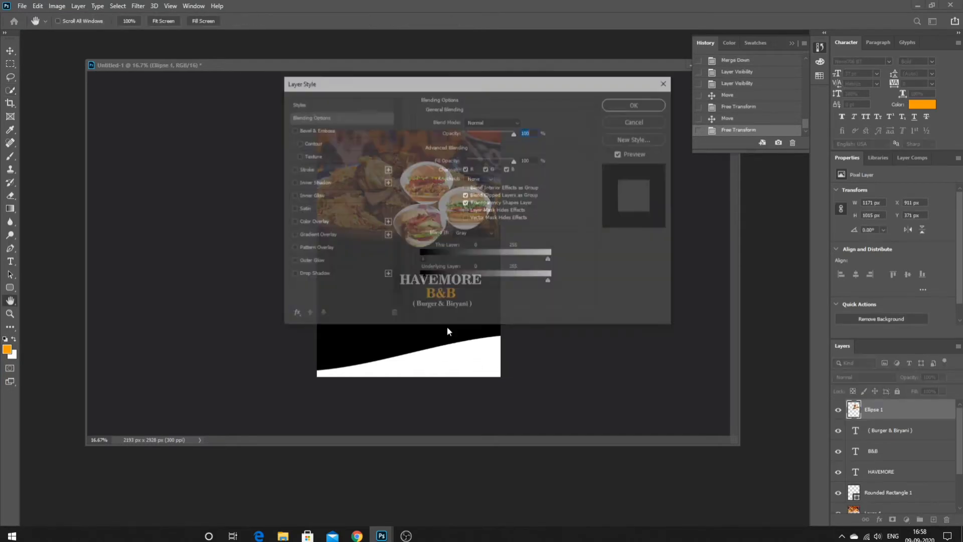
drag(397, 76, 657, 121)
click(553, 167)
click(553, 168)
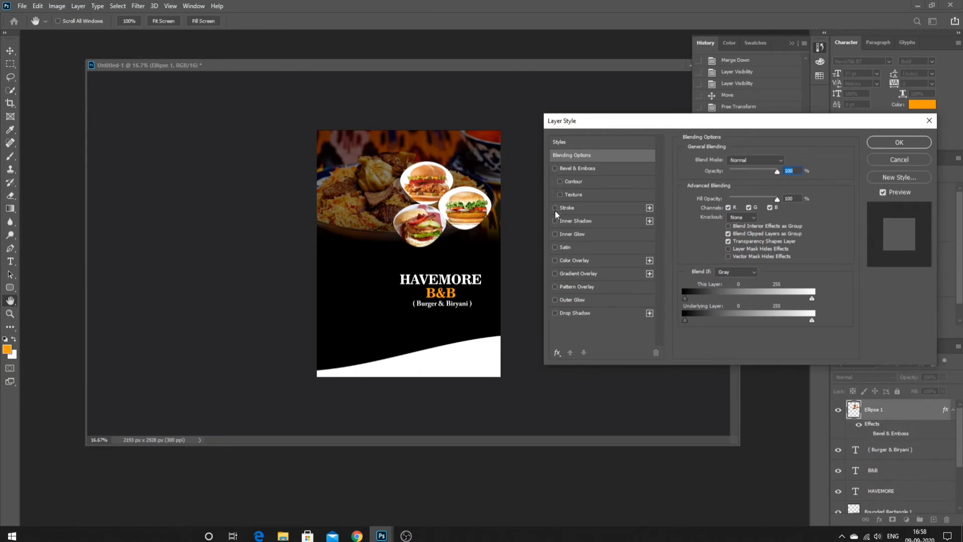
click(557, 208)
drag(721, 160, 725, 160)
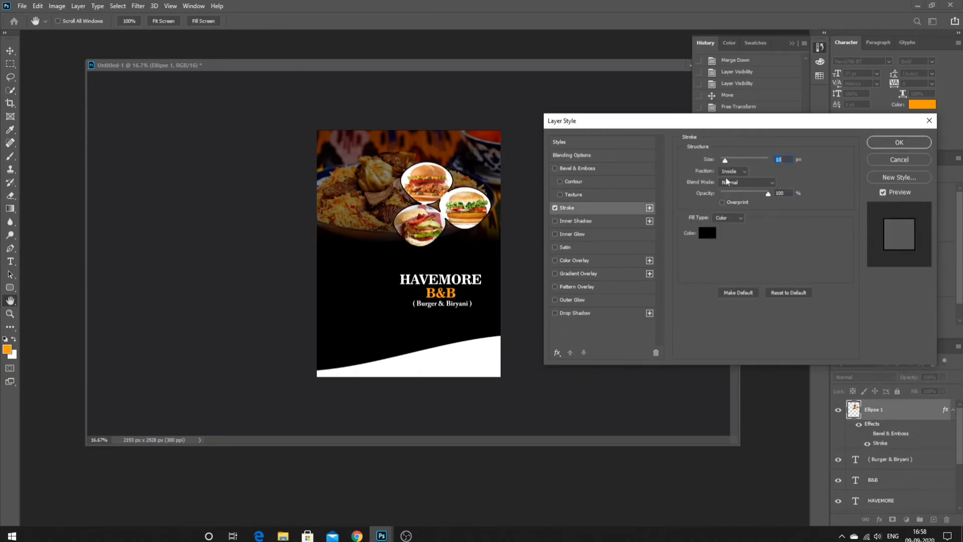
click(733, 171)
click(731, 171)
click(707, 233)
click(354, 126)
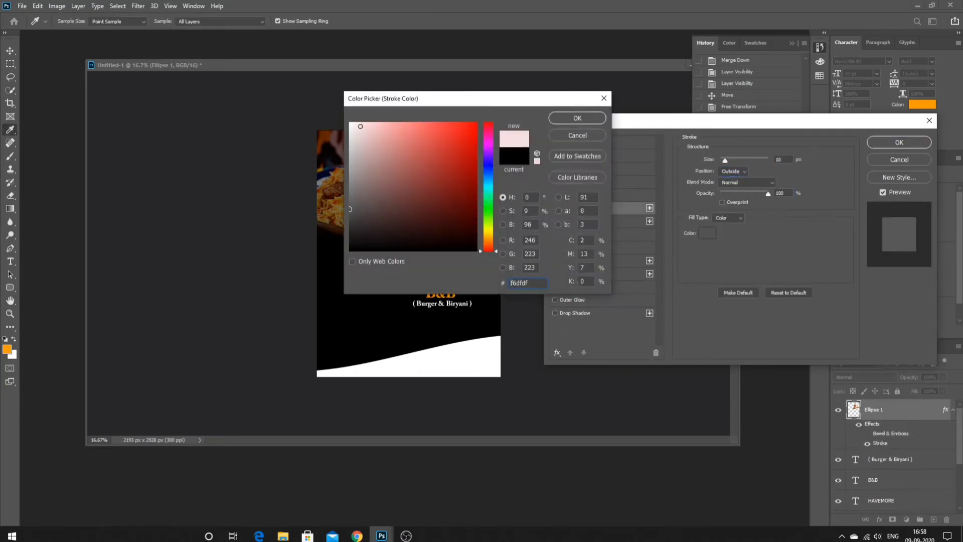
click(570, 118)
drag(732, 158, 726, 176)
click(707, 232)
click(472, 155)
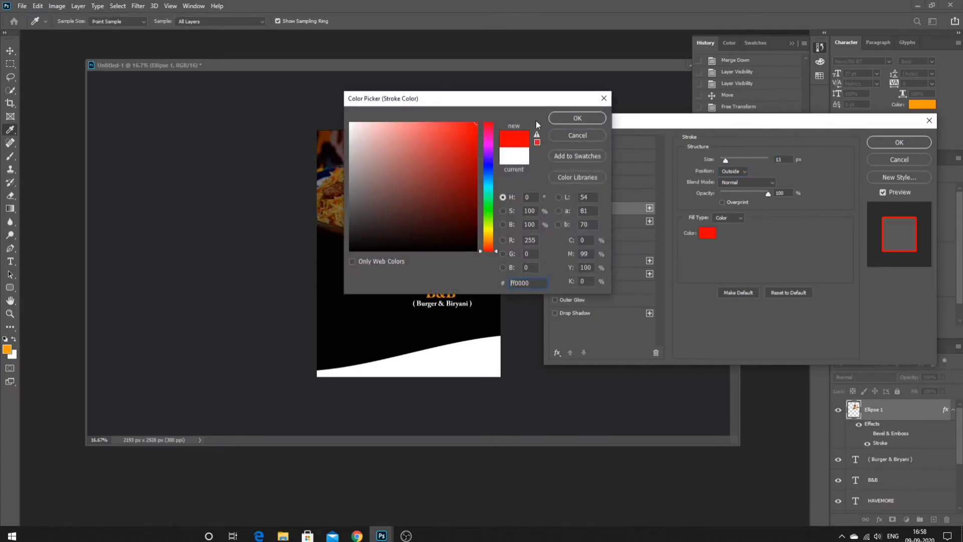
click(577, 118)
click(713, 231)
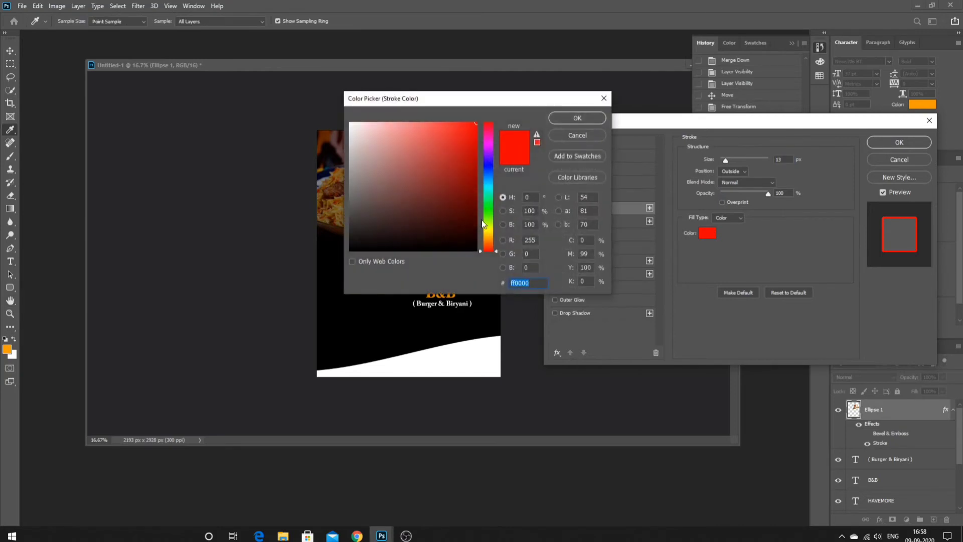
click(487, 230)
click(476, 220)
drag(490, 231, 491, 241)
click(477, 124)
click(577, 117)
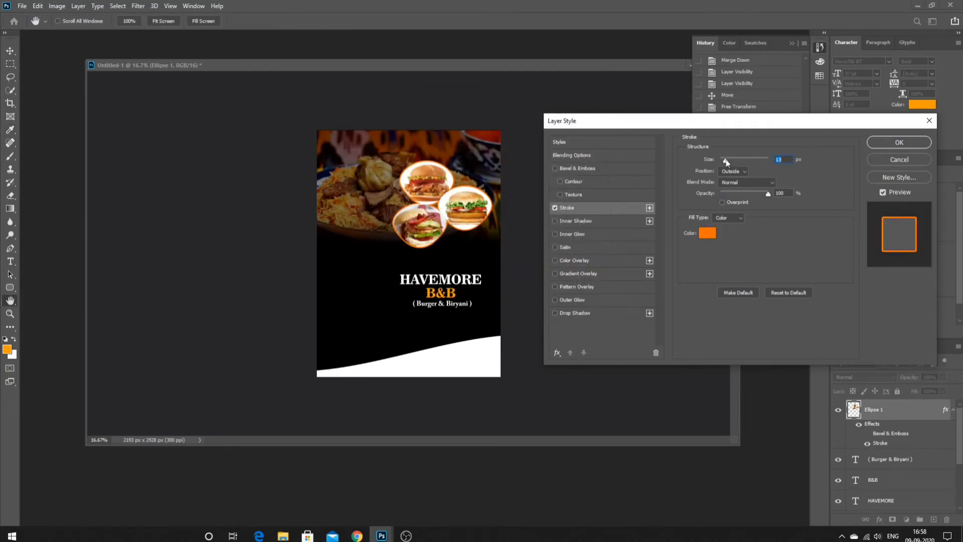
drag(726, 160, 729, 161)
click(917, 158)
ctrl+click(442, 278)
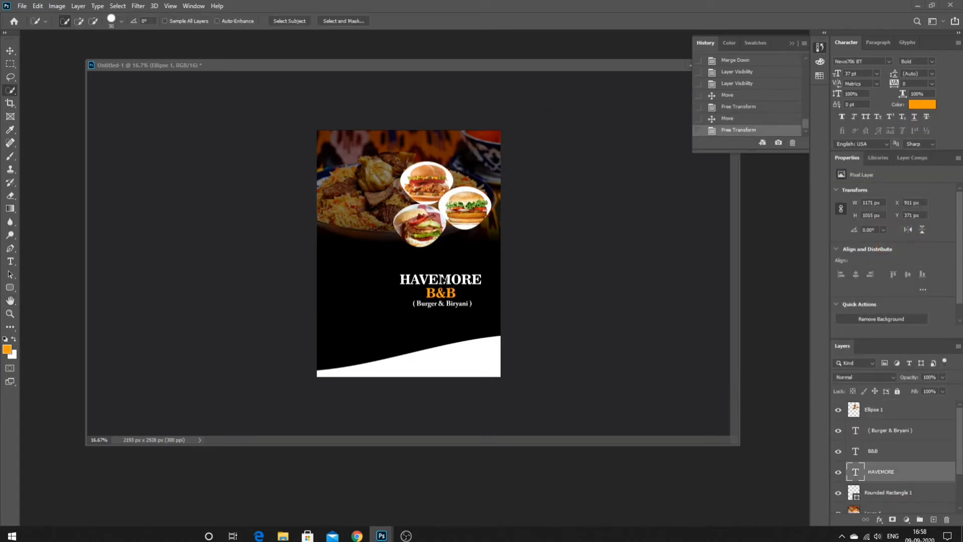
- Undo the HAVEMORE transform and move the burger circles lower and further left
drag(443, 278, 459, 246)
right_click(409, 261)
click(441, 349)
key(Return)
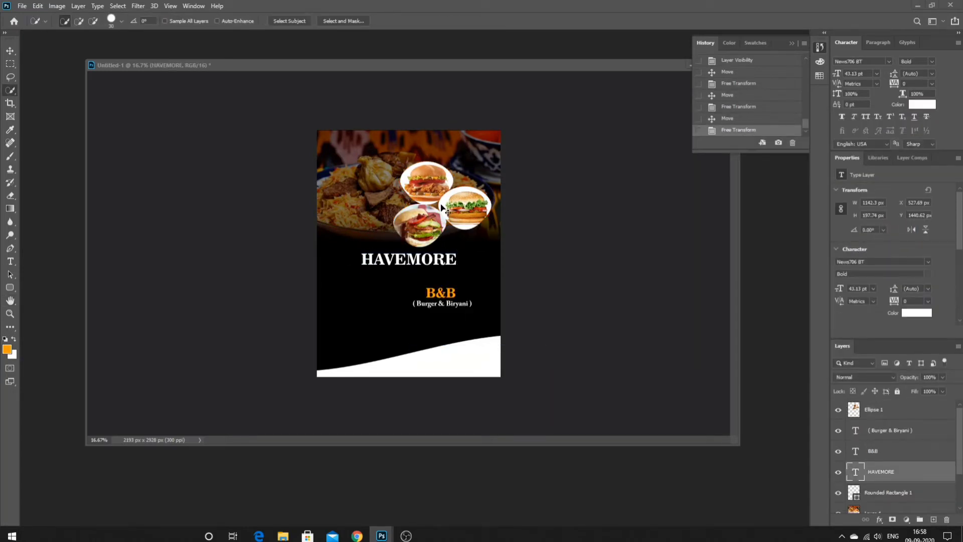
drag(442, 207, 395, 247)
key(ctrl+z)
key(ctrl+z)
key(ctrl+z)
mouse_move(404, 246)
mouse_down()
mouse_move(461, 231)
mouse_move(400, 245)
mouse_move(410, 243)
mouse_up()
- Hide the Rounded Rectangle 1 white wave along the bottom of the flyer
click(888, 492)
click(838, 492)
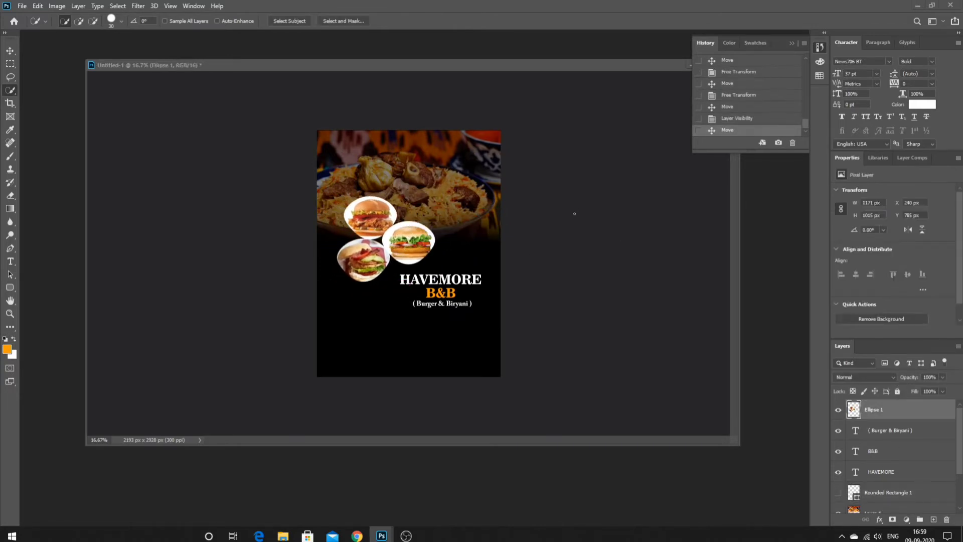
key(ctrl+plus)
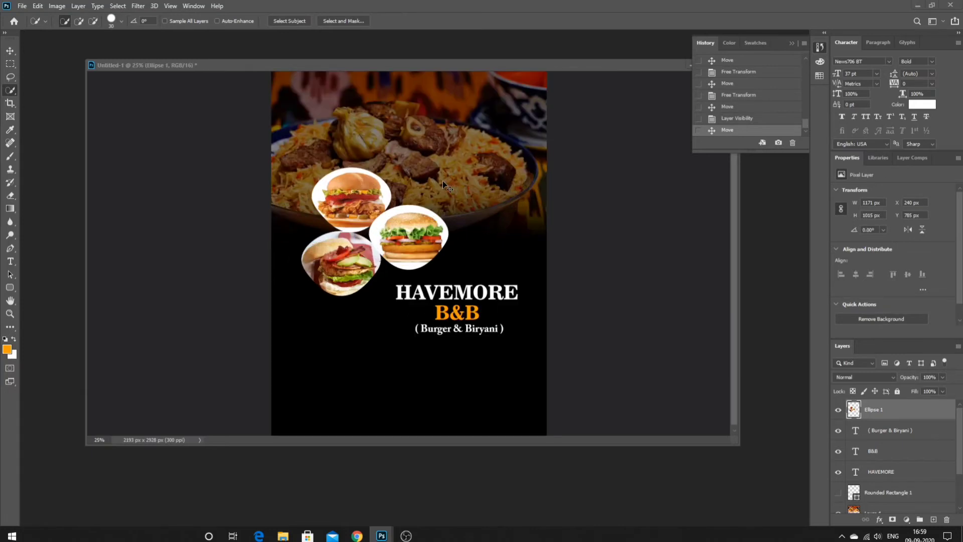
scroll(463, 301, down, 1)
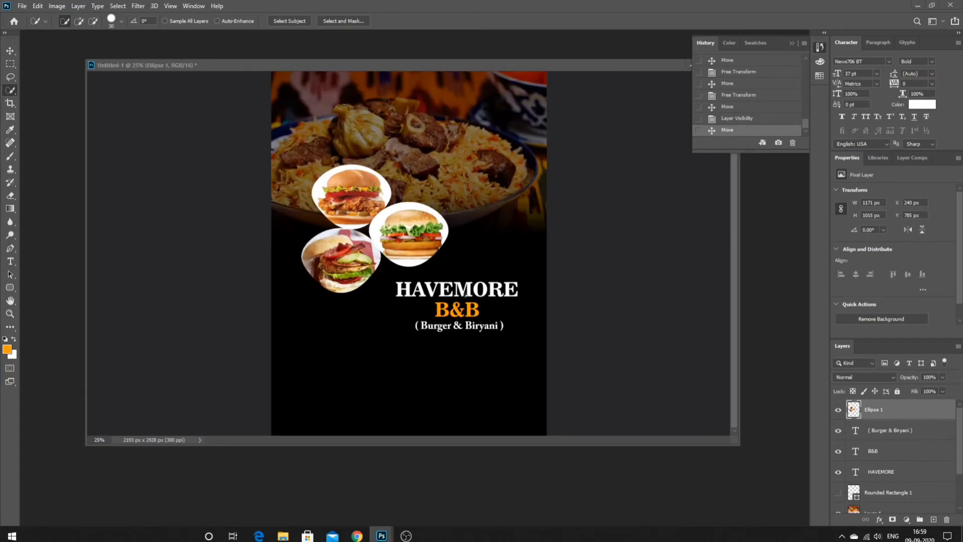
click(10, 261)
- Add an 18 pt BURGERS line centred below the title, then hide its layer
click(313, 361)
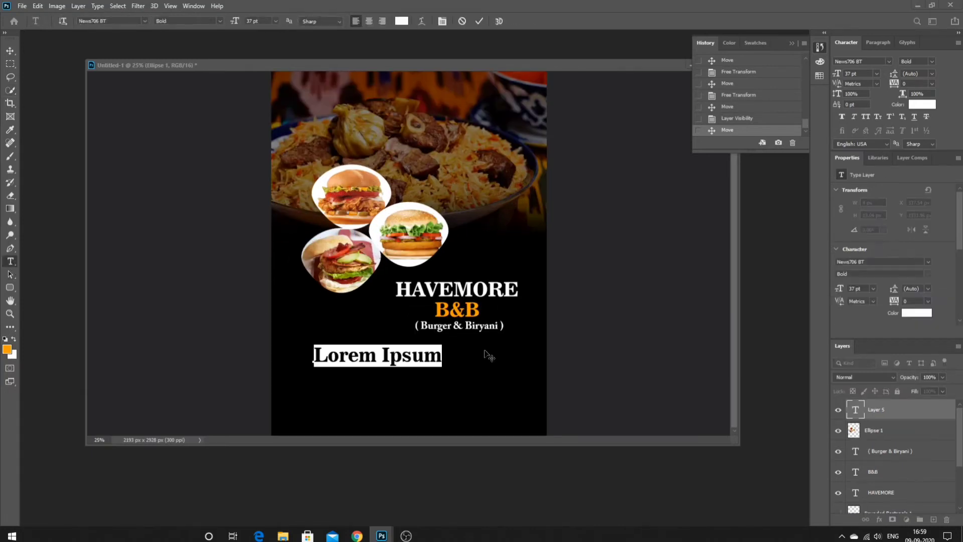
click(275, 21)
click(264, 86)
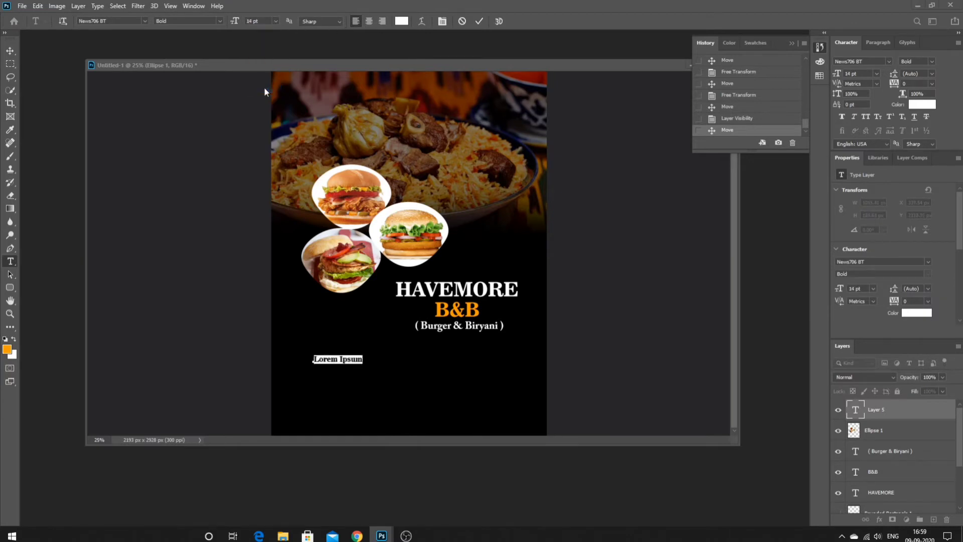
click(275, 21)
click(279, 100)
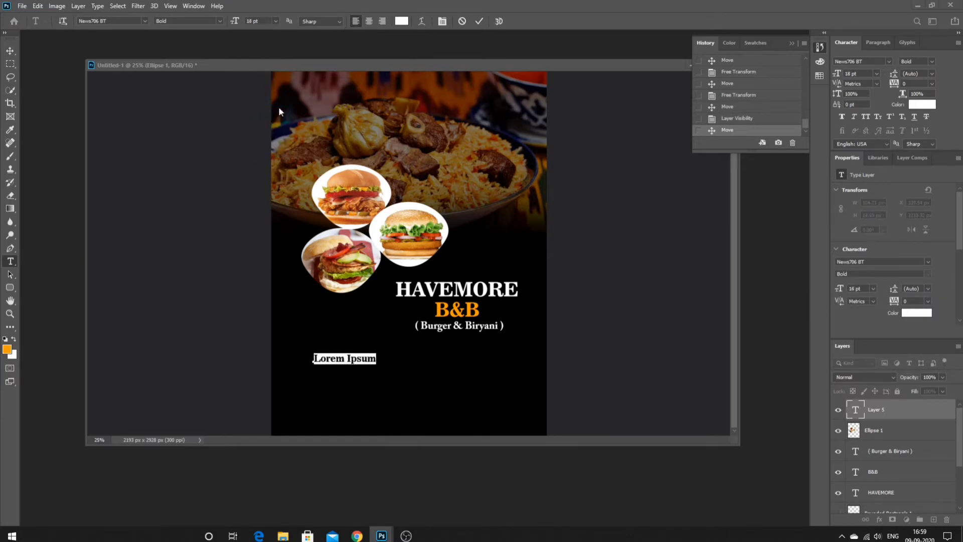
key(BackSpace)
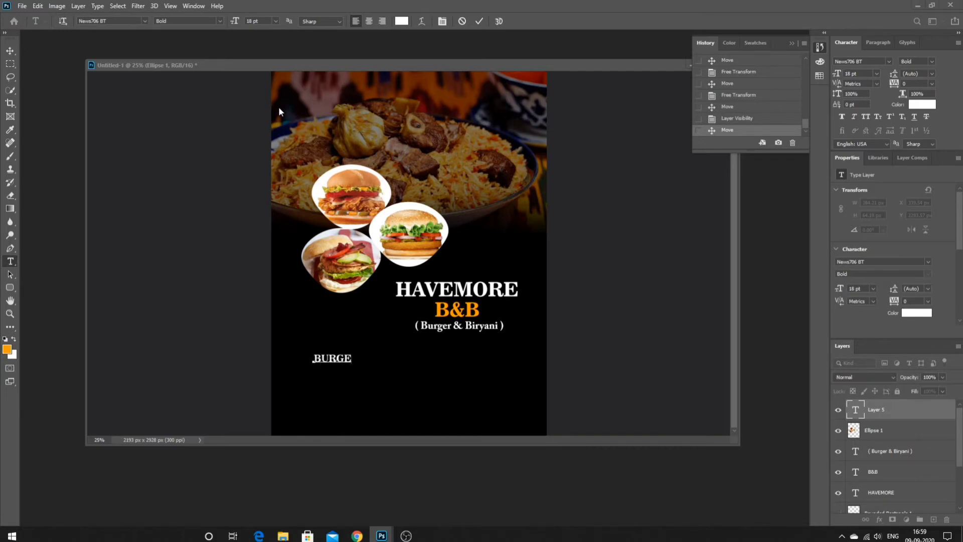
text(BURGGERS)
key(BackSpace)
click(10, 91)
mouse_move(351, 360)
mouse_down()
mouse_move(404, 364)
mouse_move(412, 356)
mouse_up()
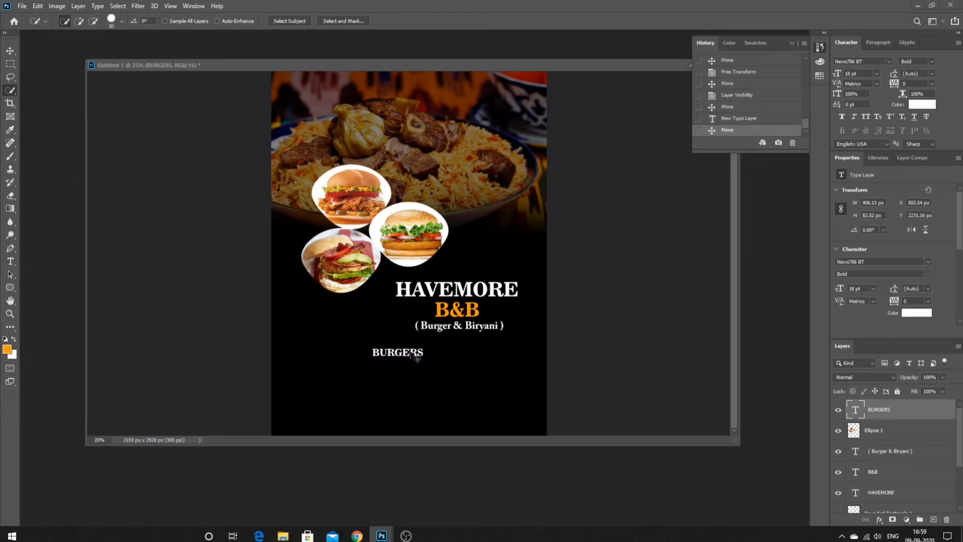
click(838, 409)
key(ctrl+minus)
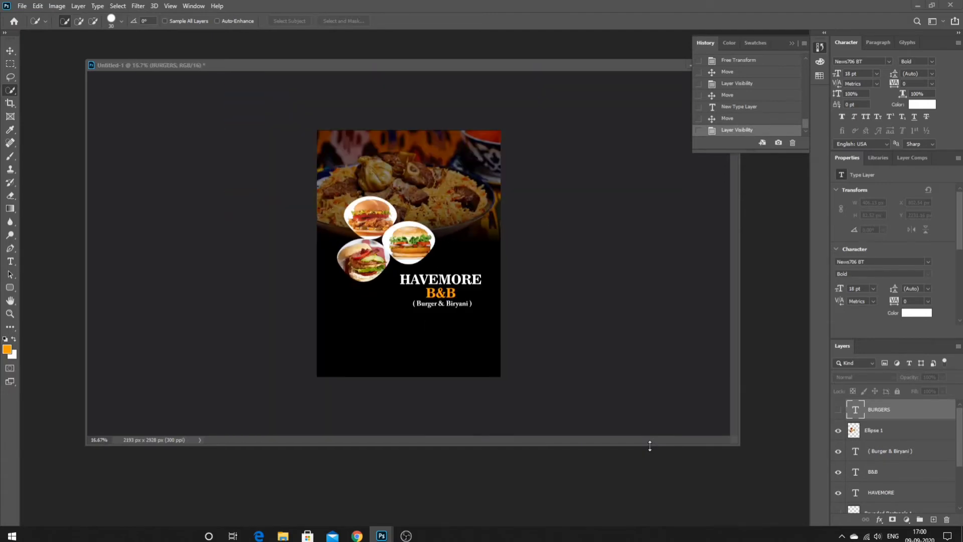
- Show and lower BURGERS, then paste the 'Your Way Right Away!' tagline under the title
key(t)
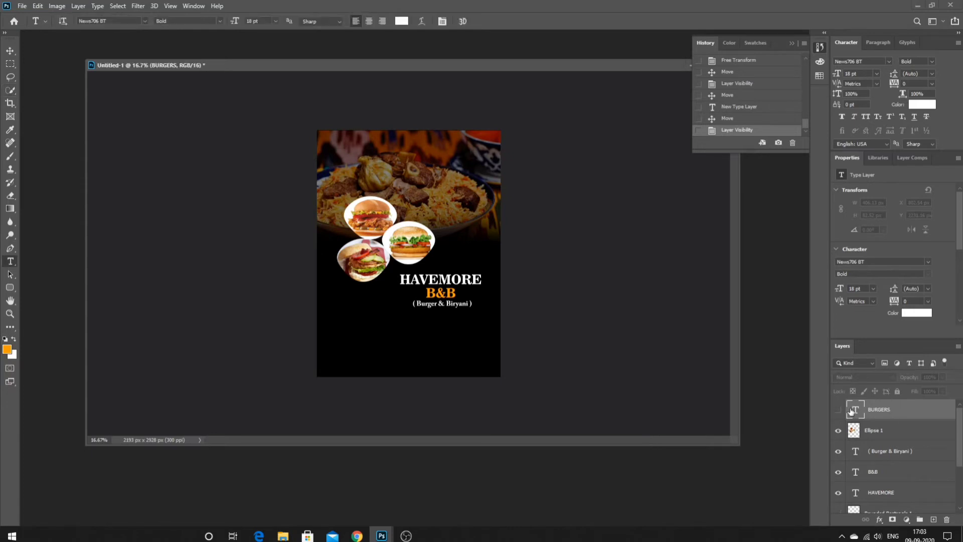
click(838, 409)
drag(420, 322, 418, 345)
click(393, 321)
key(BackSpace)
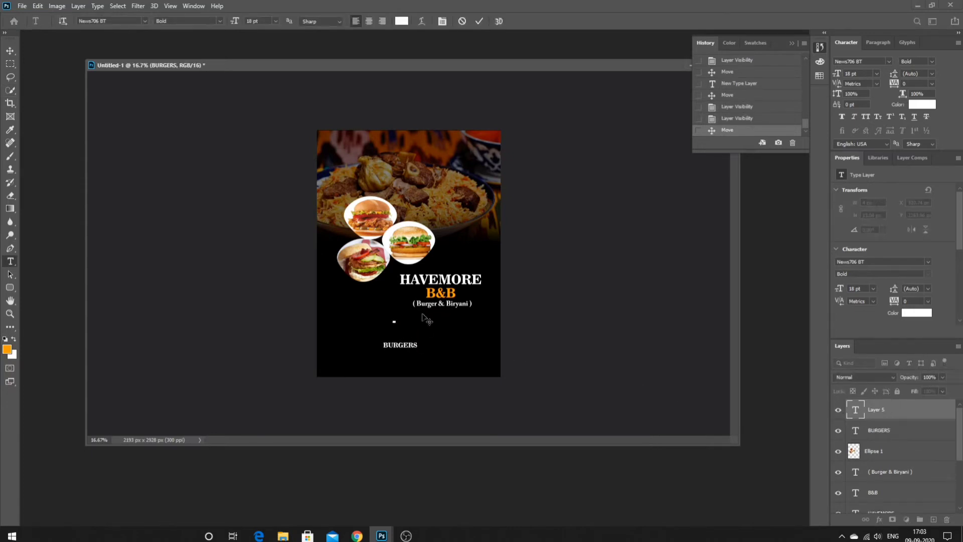
right_click(424, 316)
click(444, 351)
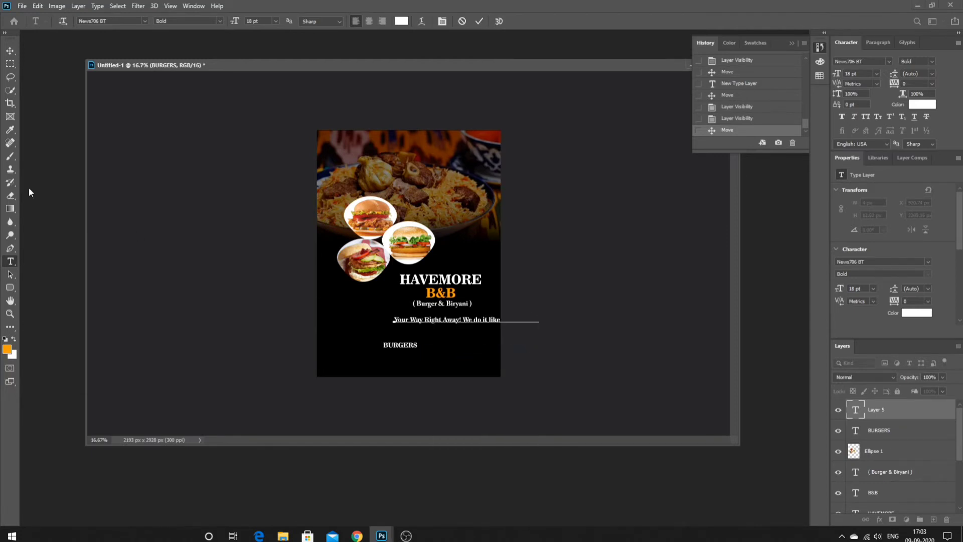
click(10, 90)
drag(427, 315, 392, 323)
- Enlarge the HAVEMORE title, realign B&B and the subtitle, and hide BURGERS again
right_click(448, 283)
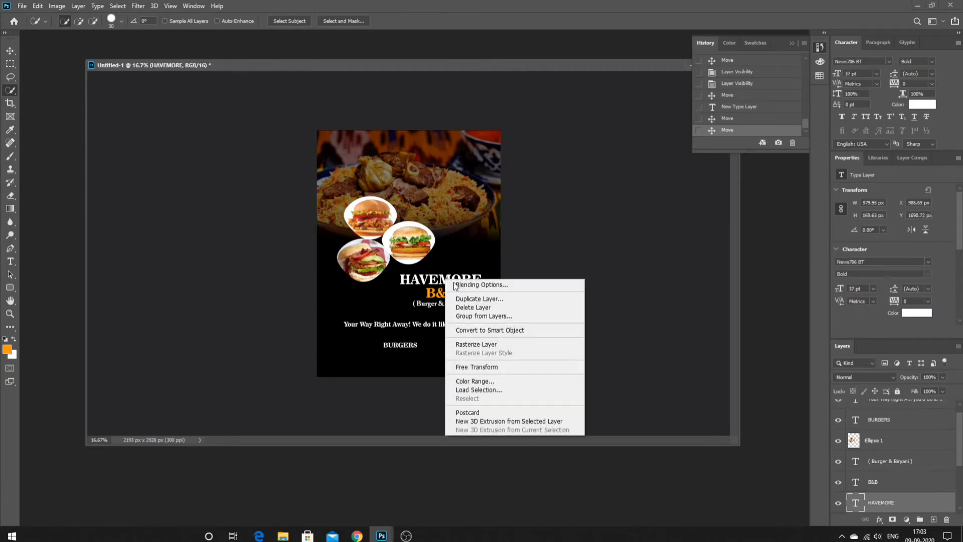
click(466, 366)
mouse_move(400, 271)
mouse_down()
mouse_move(387, 265)
mouse_move(437, 281)
mouse_move(437, 296)
mouse_up()
key(Return)
drag(437, 303, 421, 347)
click(440, 331)
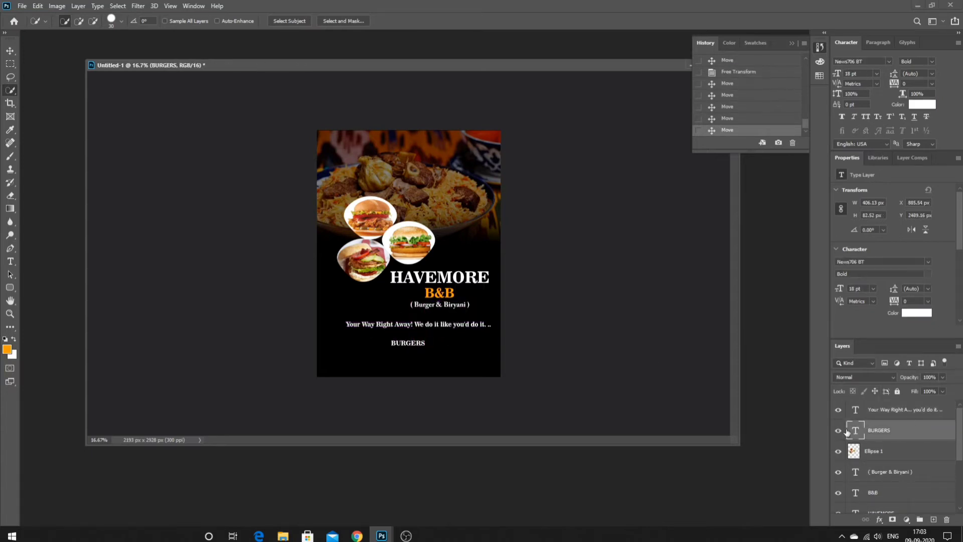
click(838, 430)
- Break the tagline after 'Away!' into two centre-aligned lines centred under B&B
click(10, 261)
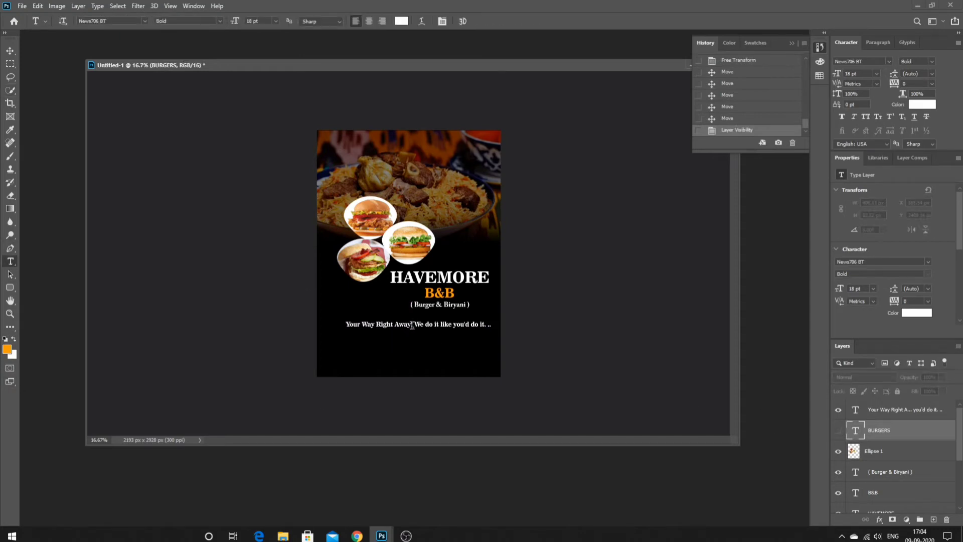
click(412, 324)
key(Return)
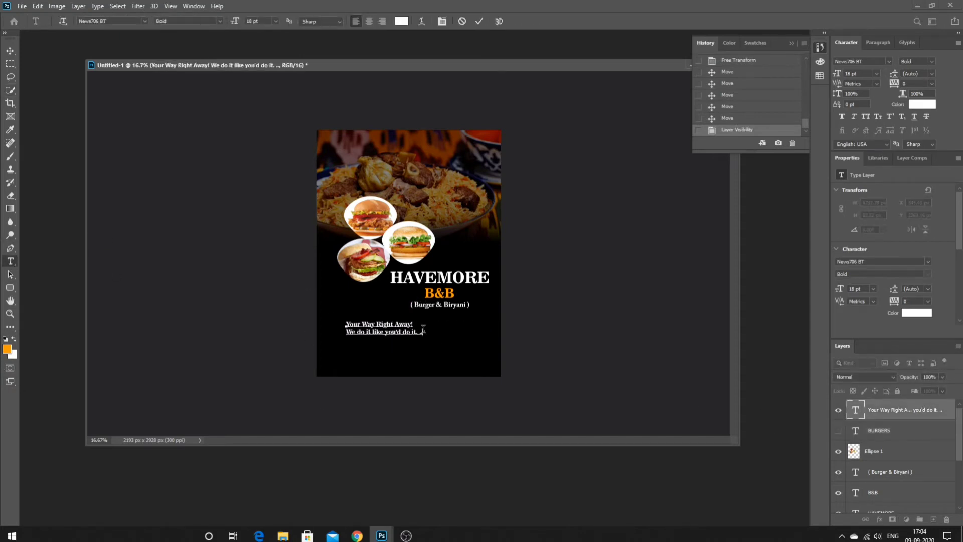
key(ctrl+a)
click(369, 21)
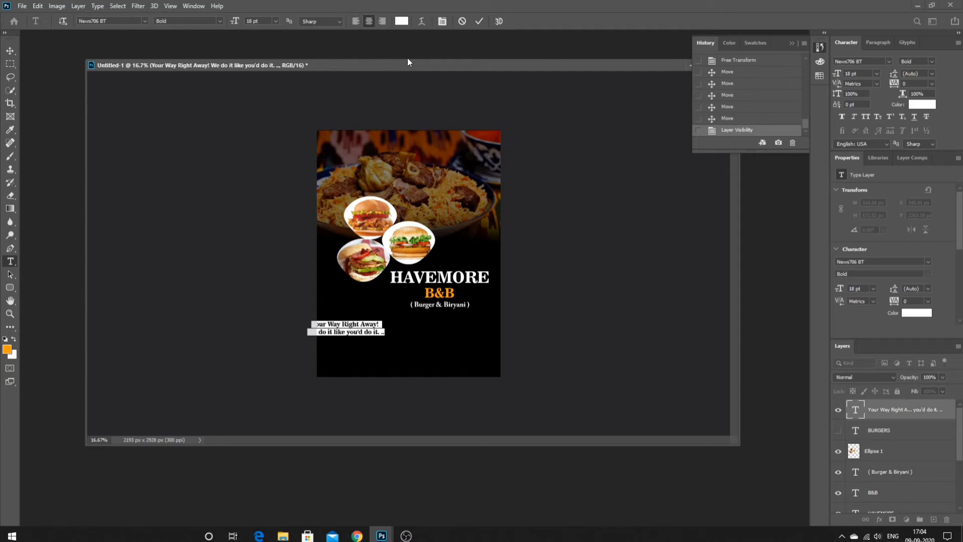
click(383, 332)
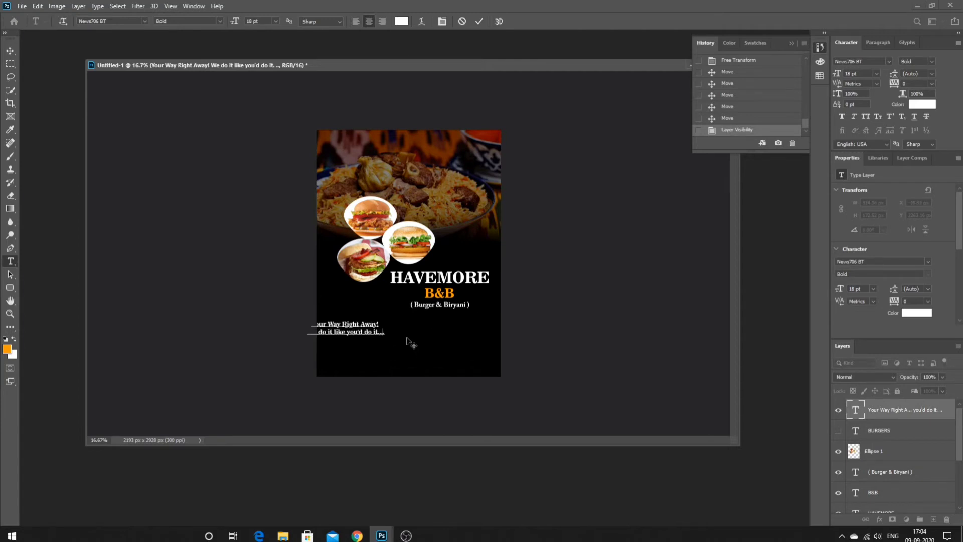
click(10, 90)
mouse_move(361, 329)
mouse_down()
mouse_move(427, 337)
mouse_move(359, 327)
mouse_up()
- Scale the tagline up to 21.04 pt, position it, and duplicate it just below
right_click(428, 337)
click(459, 425)
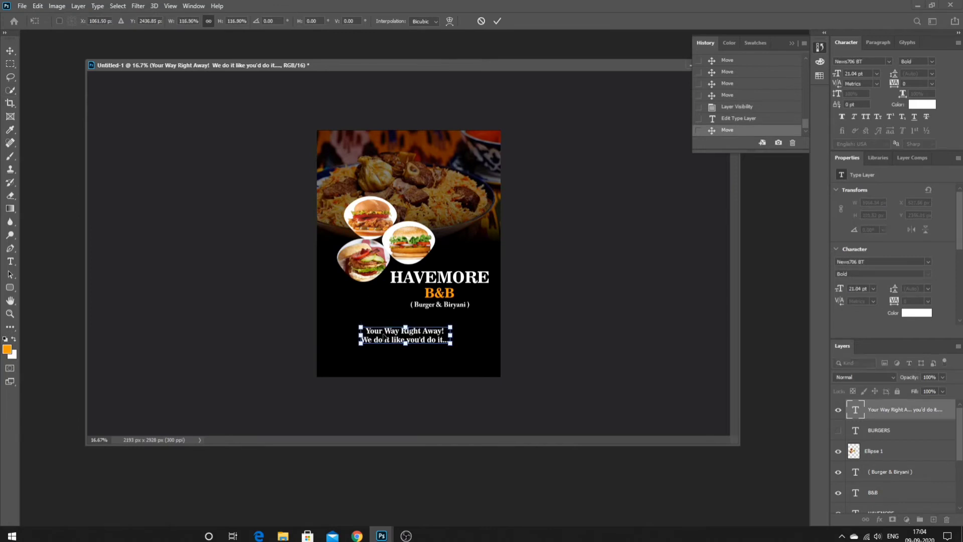
key(Return)
drag(421, 335, 422, 330)
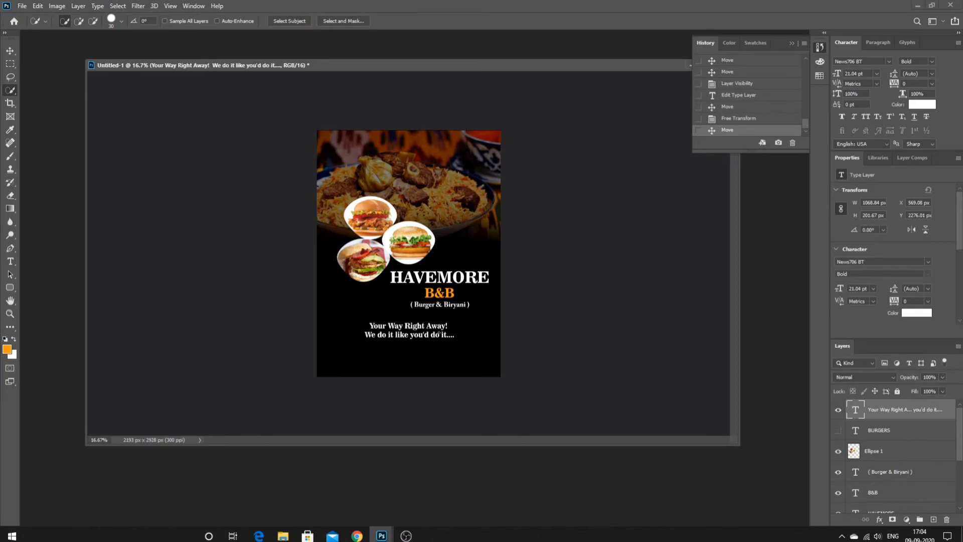
drag(420, 334, 422, 356)
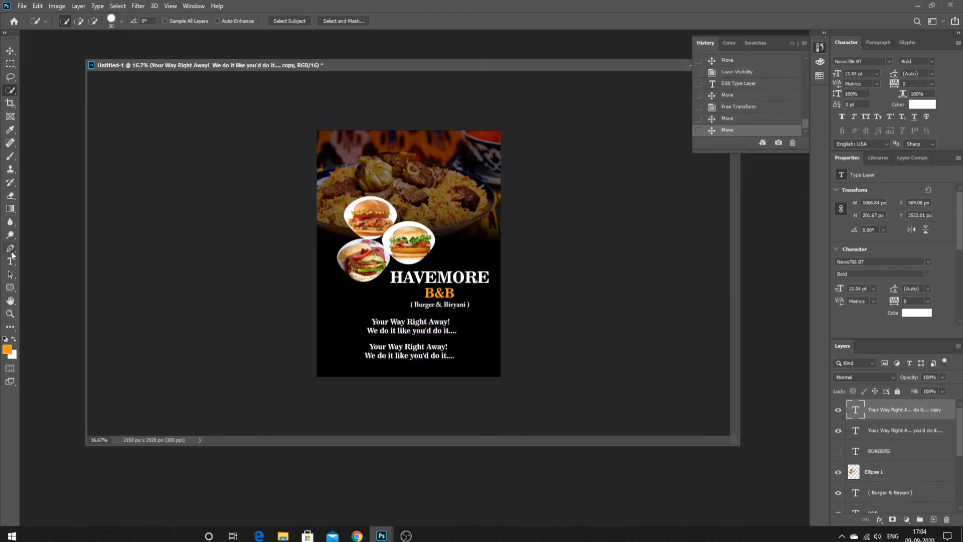
- Replace the duplicate tagline with a 'Contact' heading and two contact names with phone numbers
click(10, 260)
click(450, 357)
key(ctrl+a)
key(BackSpace)
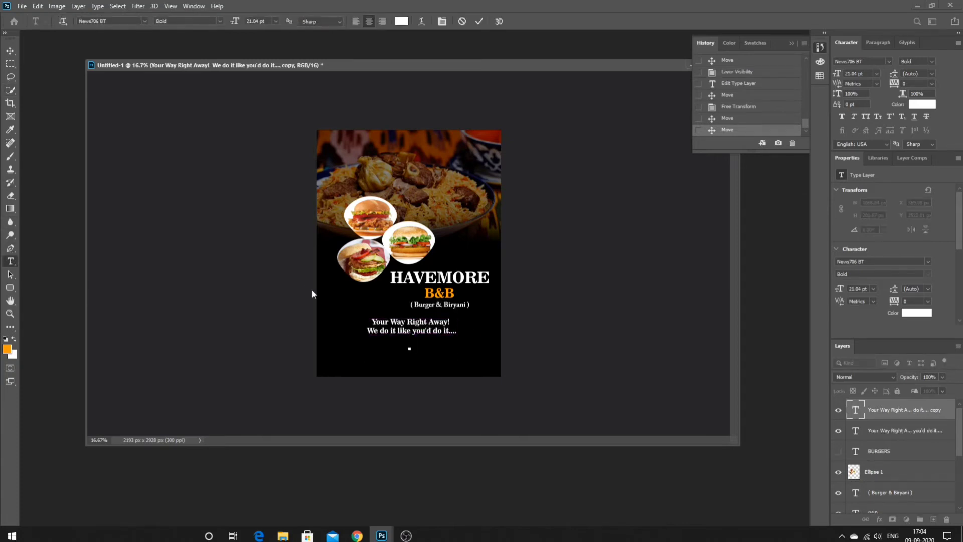
text(Contact)
text(-)
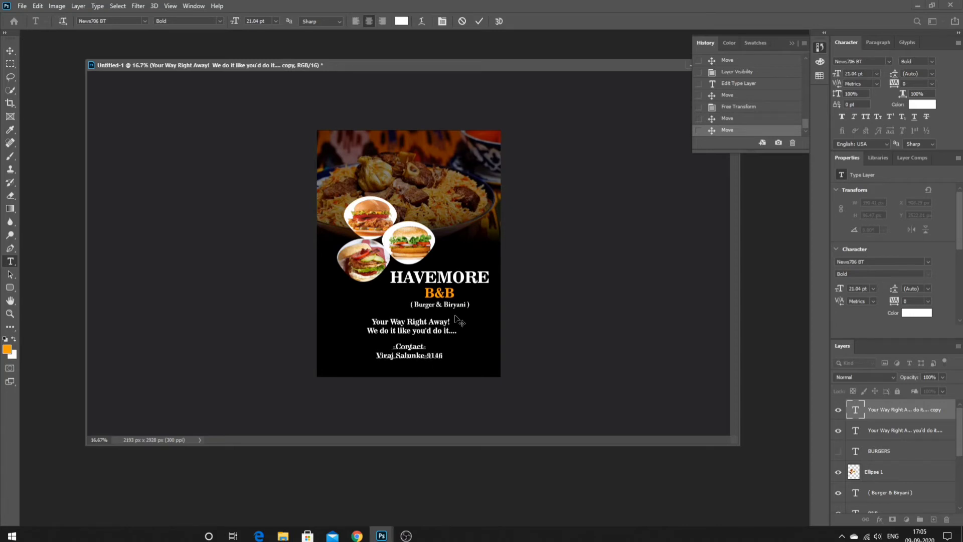
key(Return)
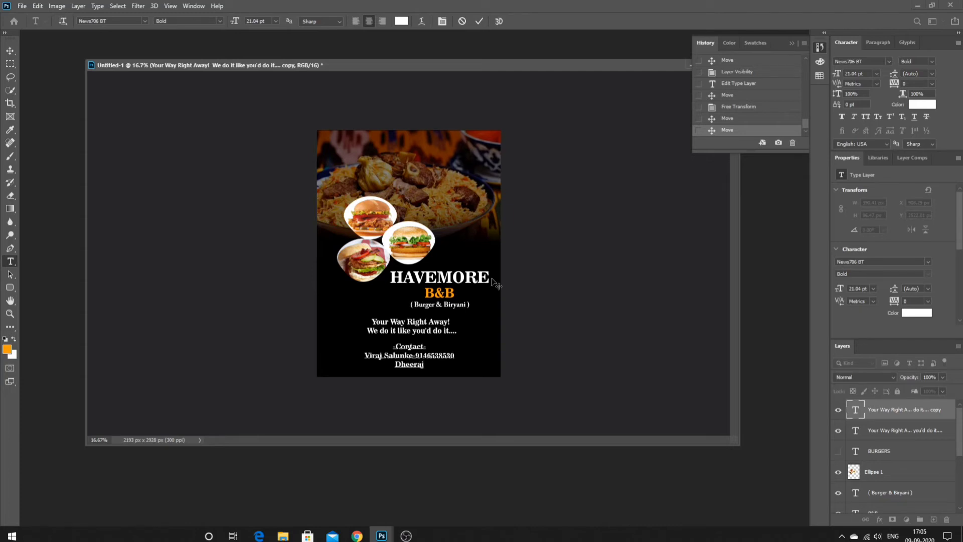
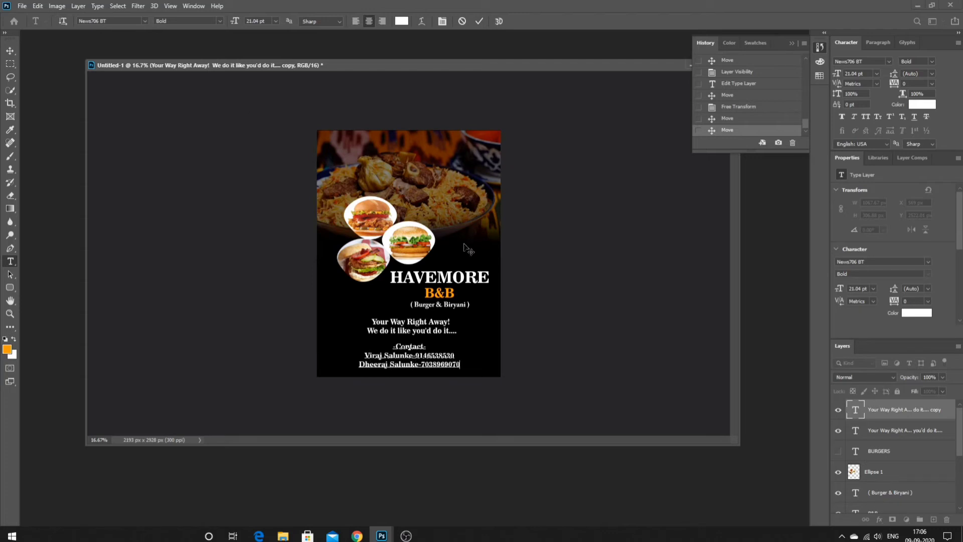
- Set the whole contact block in the Antique-Olive font
drag(460, 363, 336, 338)
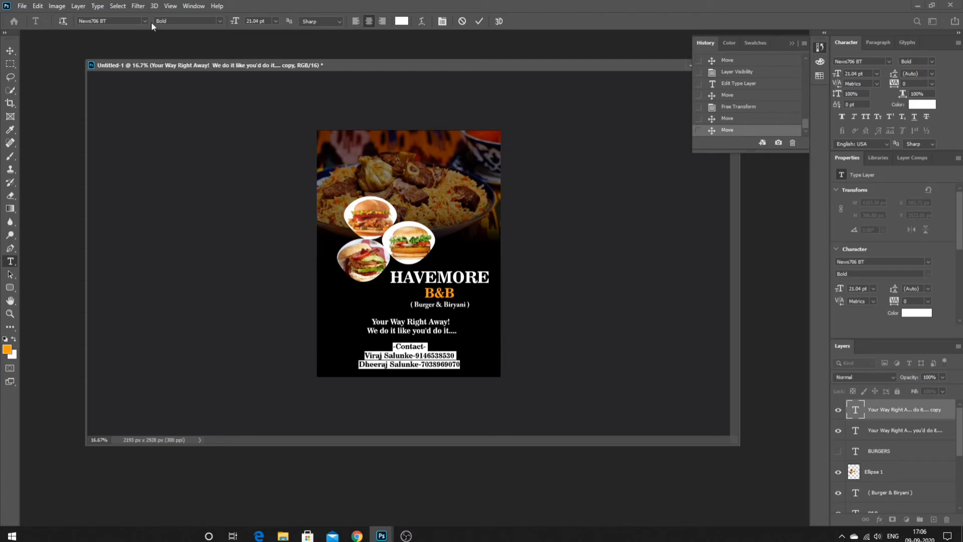
click(144, 21)
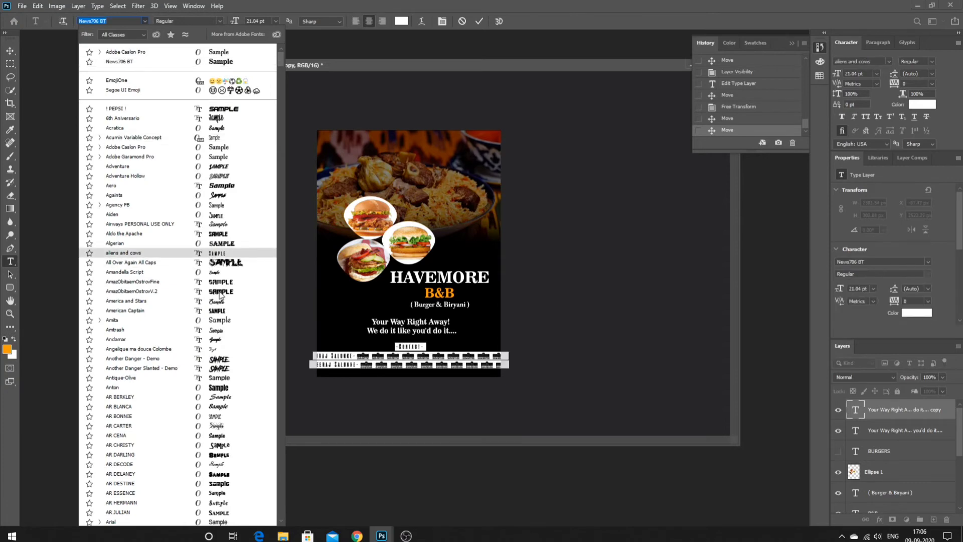
click(215, 378)
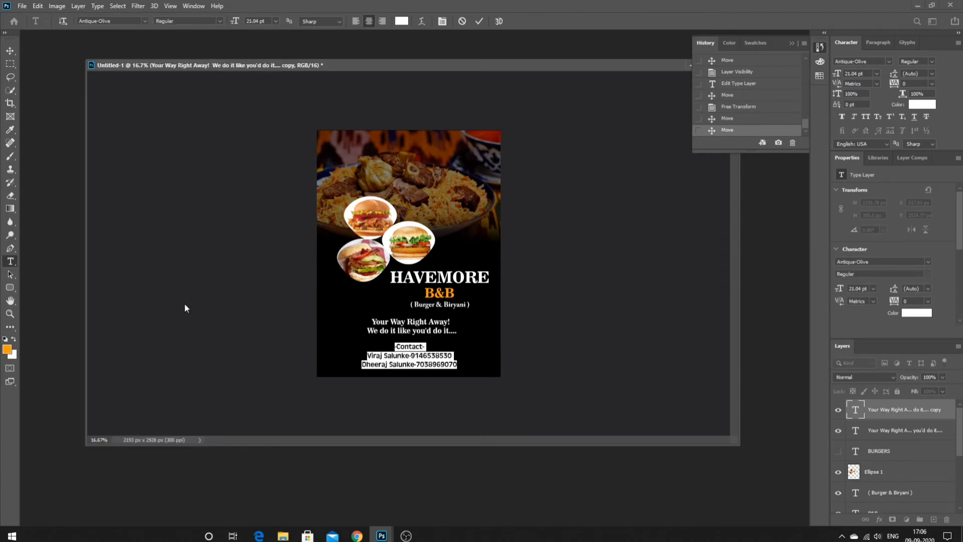
click(10, 90)
- Select the tagline layer and pick an orange foreground colour
key(ctrl+plus)
key(ctrl+plus)
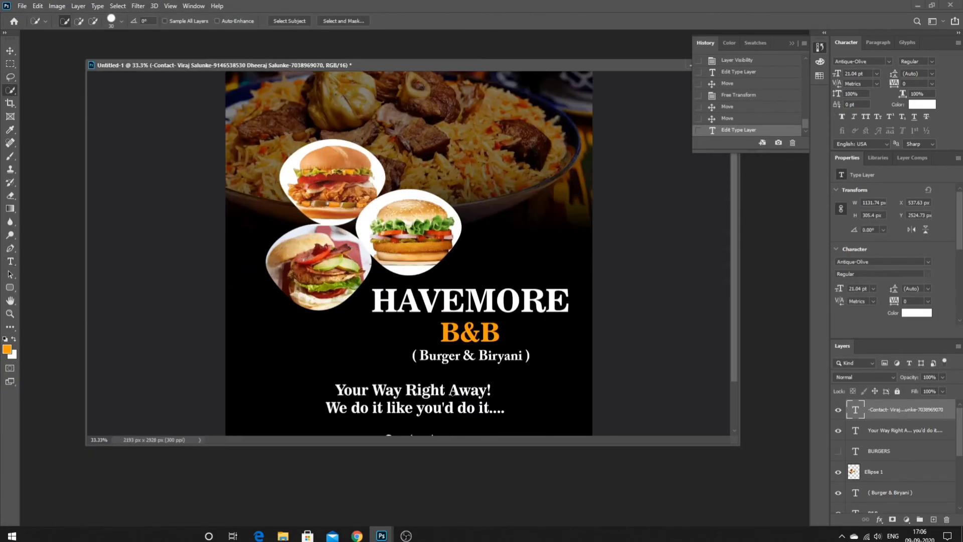
scroll(446, 394, down, 2)
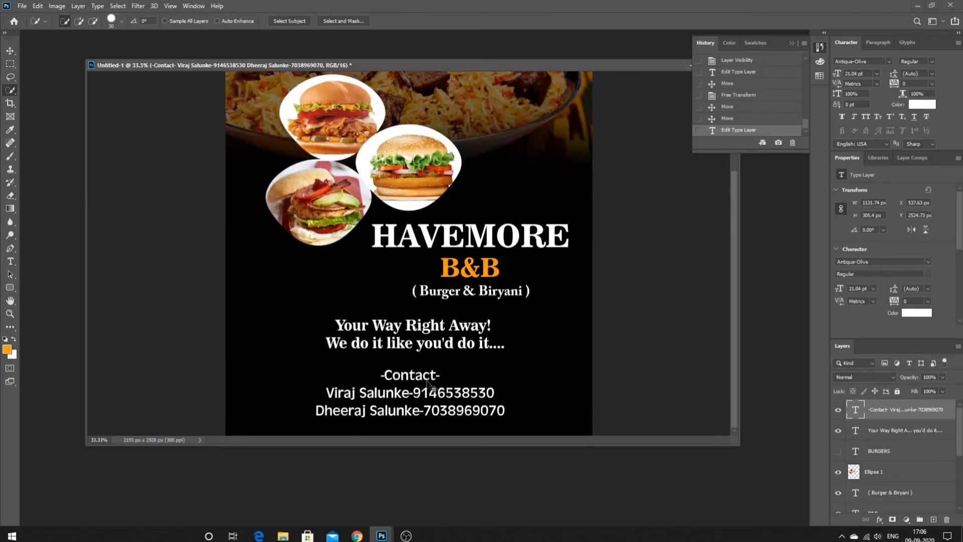
click(892, 433)
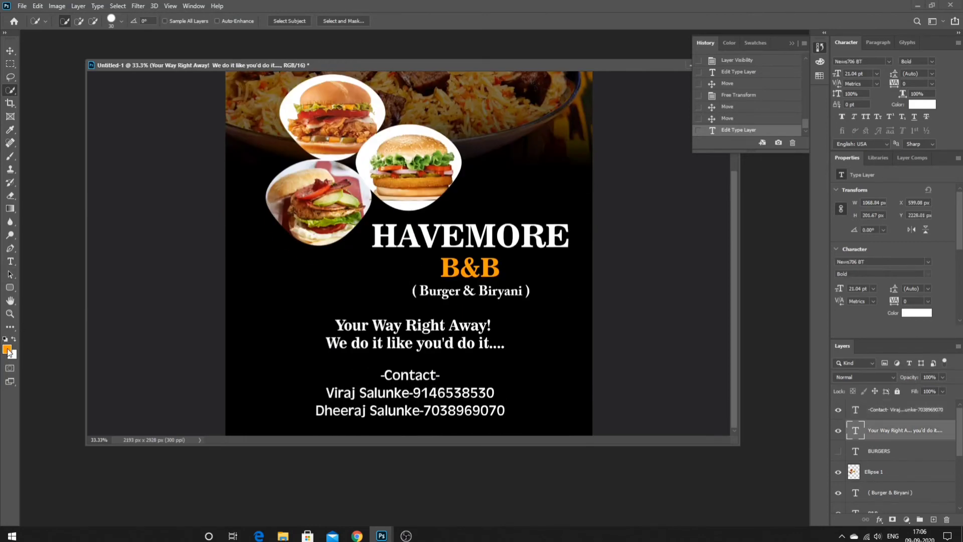
click(8, 350)
click(475, 241)
click(486, 127)
click(476, 123)
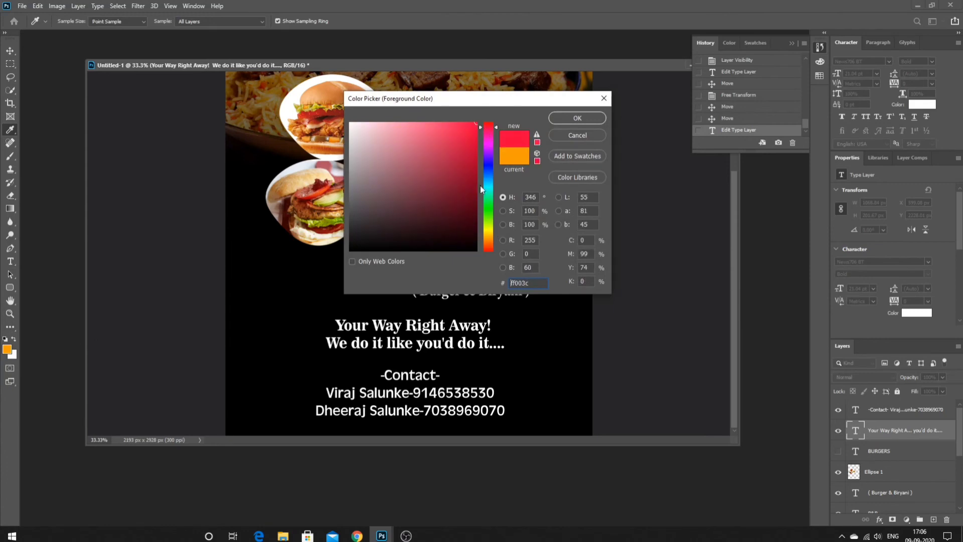
click(485, 248)
- Draw an orange rounded rectangle around the -Contact- heading
click(577, 118)
key(u)
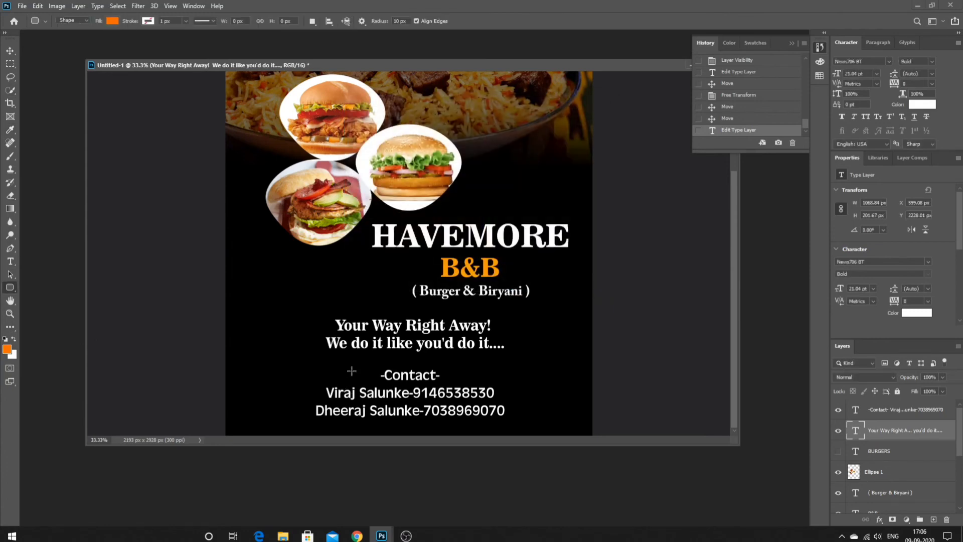
mouse_move(369, 367)
mouse_down()
mouse_move(469, 383)
mouse_move(450, 384)
mouse_up()
click(10, 91)
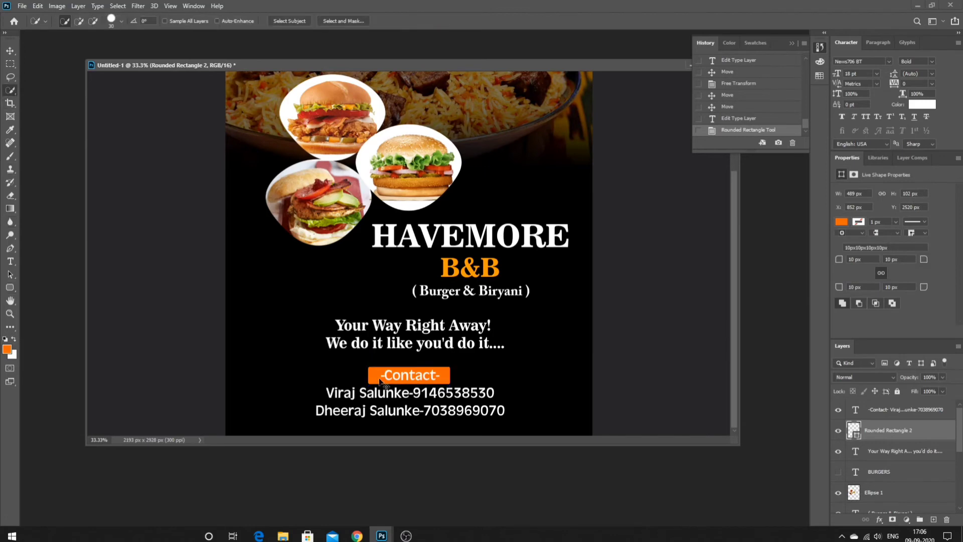
- Try nudging the contact text slightly right, then undo the move
drag(380, 377, 383, 378)
key(ctrl+shift+a)
click(608, 204)
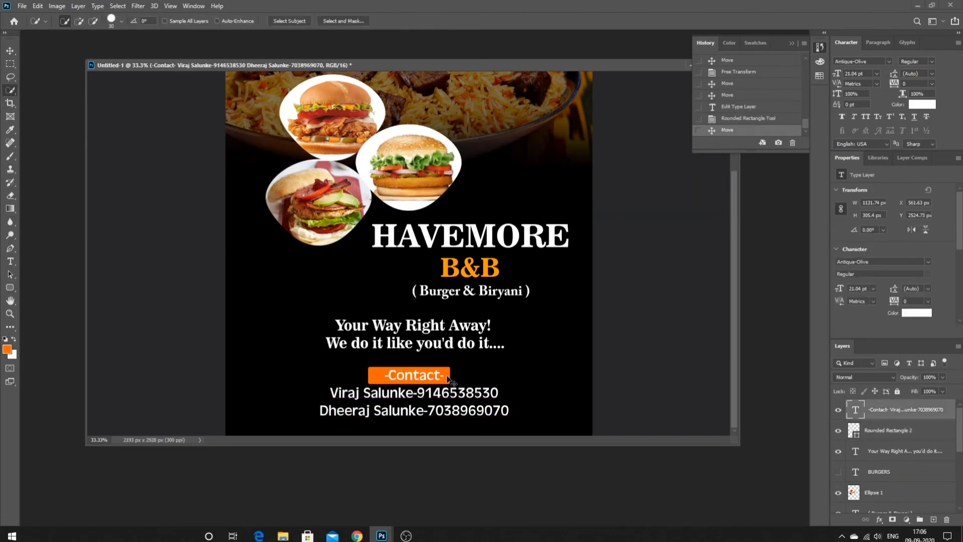
key(ctrl+a)
right_click(424, 282)
click(438, 287)
key(ctrl+z)
key(ctrl+z)
key(ctrl+z)
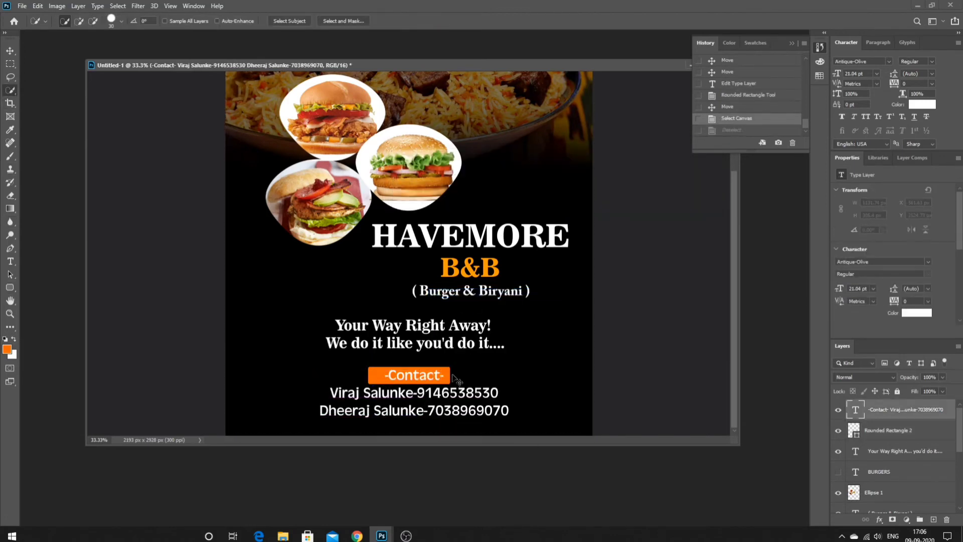
key(ctrl+shift+z)
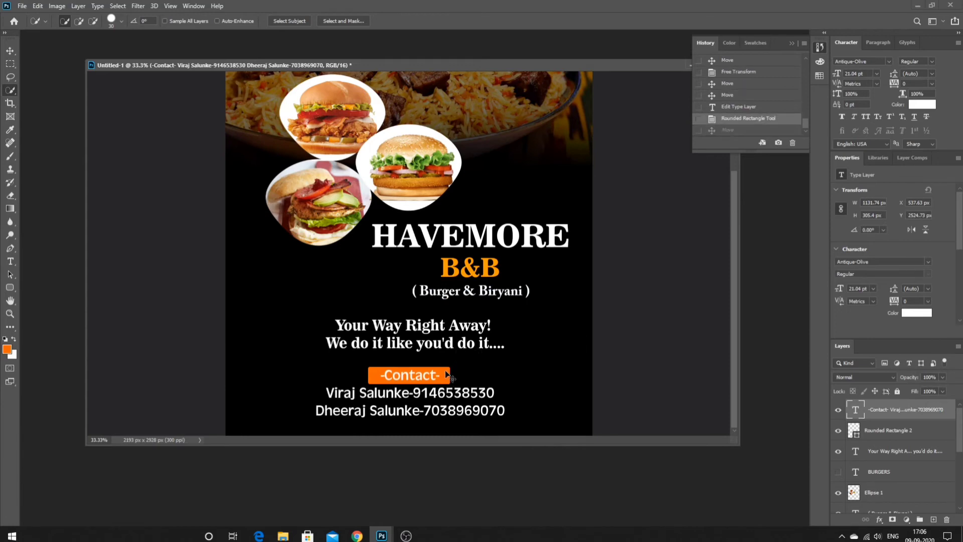
key(ctrl+z)
- Stretch the orange rounded rectangle wider to the right
click(913, 434)
drag(450, 371, 529, 377)
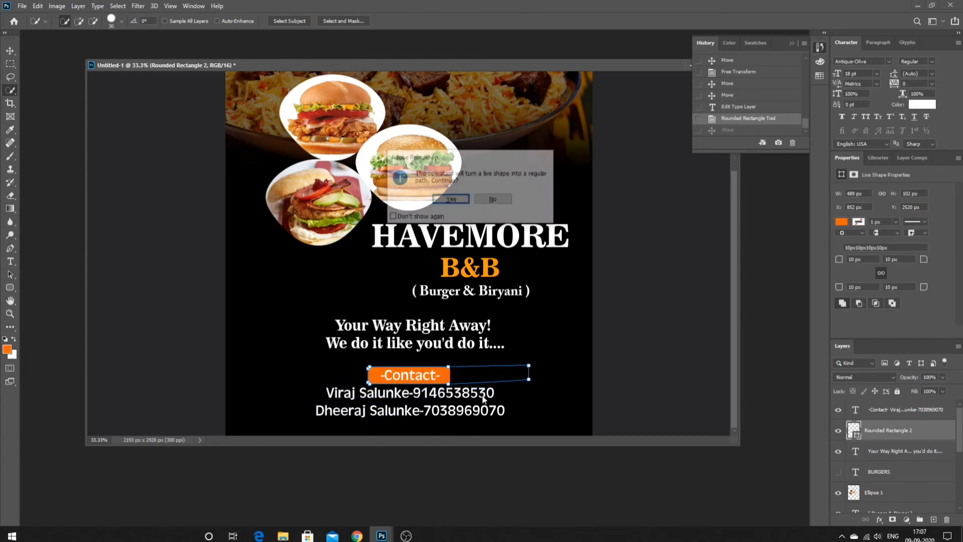
key(Escape)
key(v)
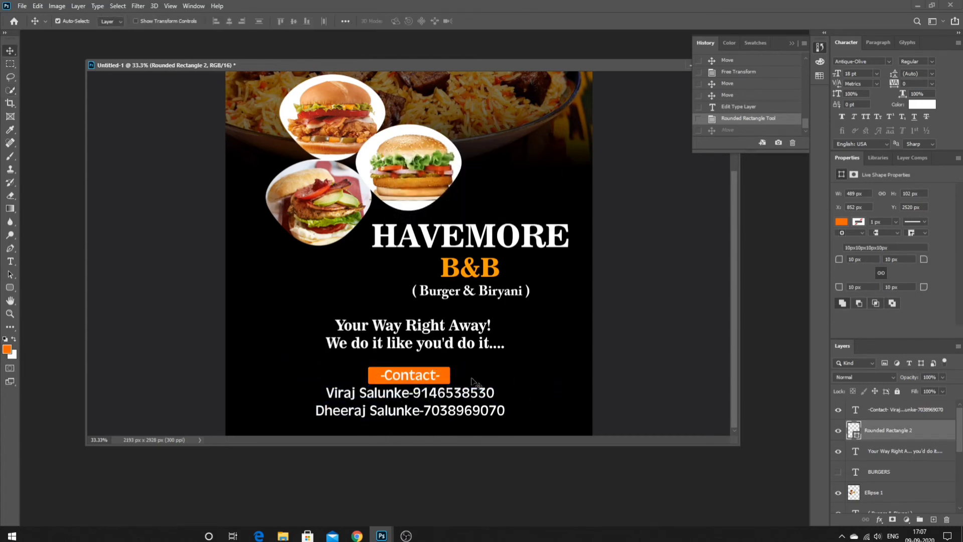
- Lower the Rounded Rectangle 2 layer's opacity to 40%
click(474, 381)
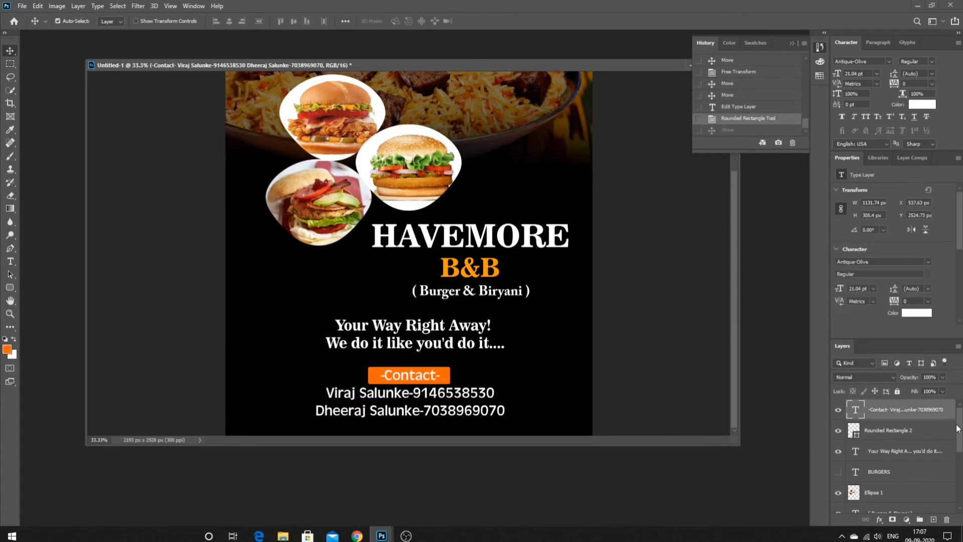
click(910, 431)
click(941, 377)
drag(910, 392, 915, 390)
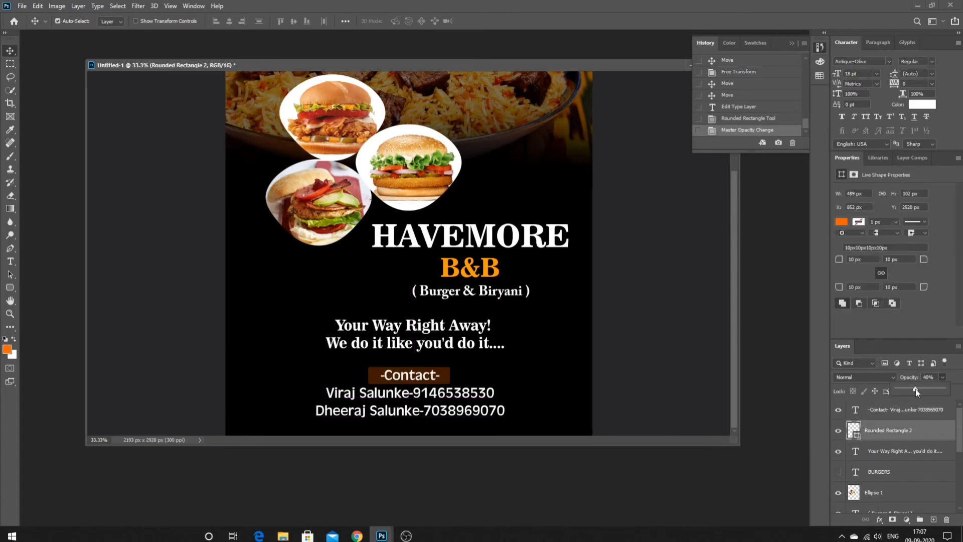
key(ctrl+minus)
key(ctrl+minus)
key(ctrl+minus)
key(ctrl+plus)
key(ctrl+plus)
key(ctrl+plus)
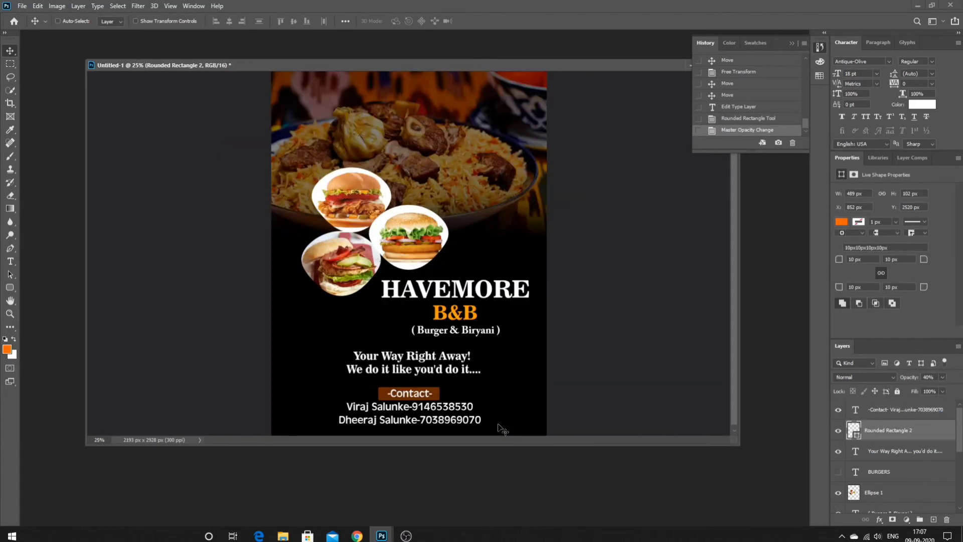
scroll(511, 408, down, 3)
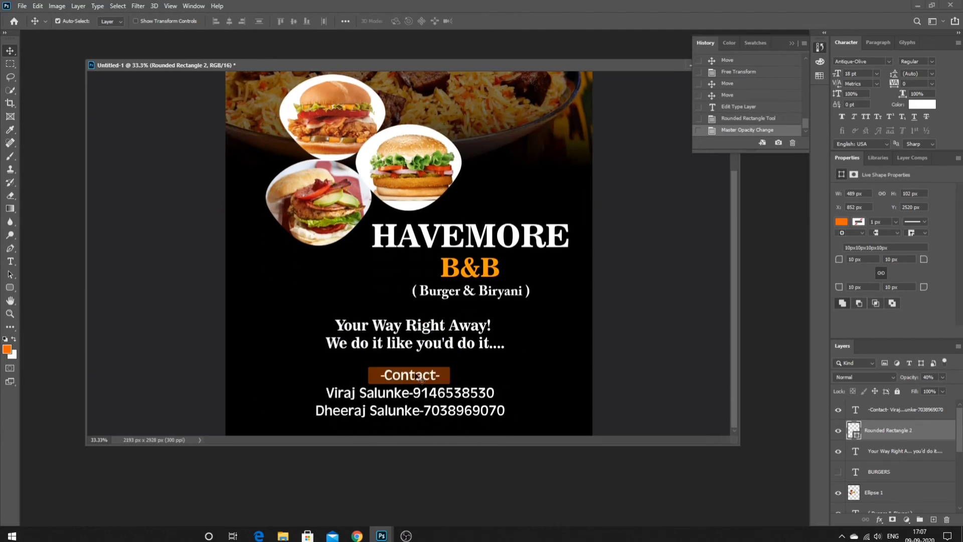
- Add a new '(Hotel Management)' text line at 12 pt
click(10, 261)
click(314, 294)
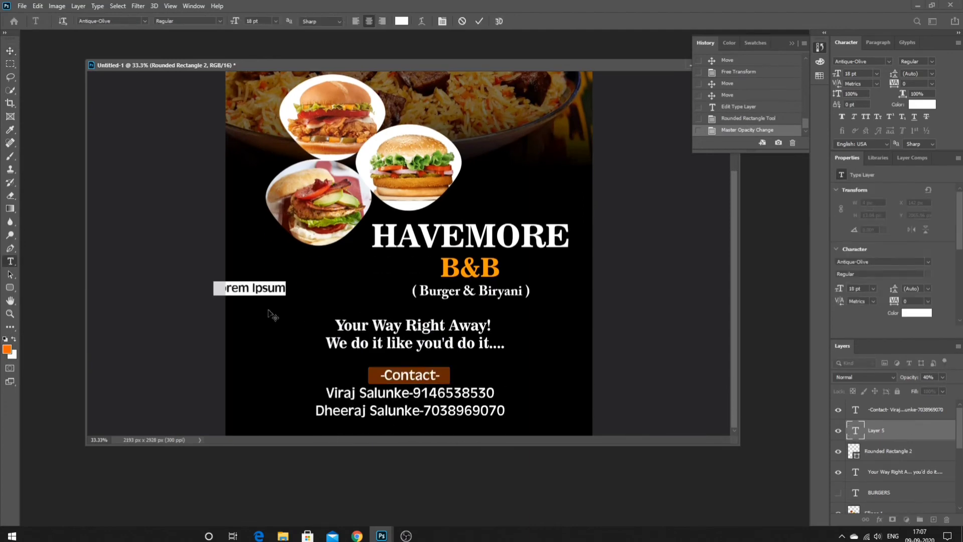
key(BackSpace)
text((H)
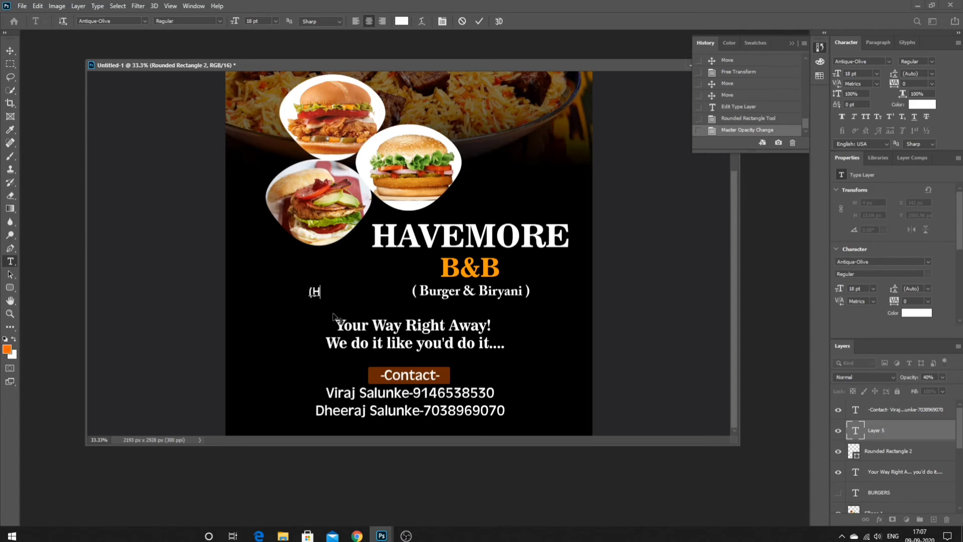
text(otel Manag)
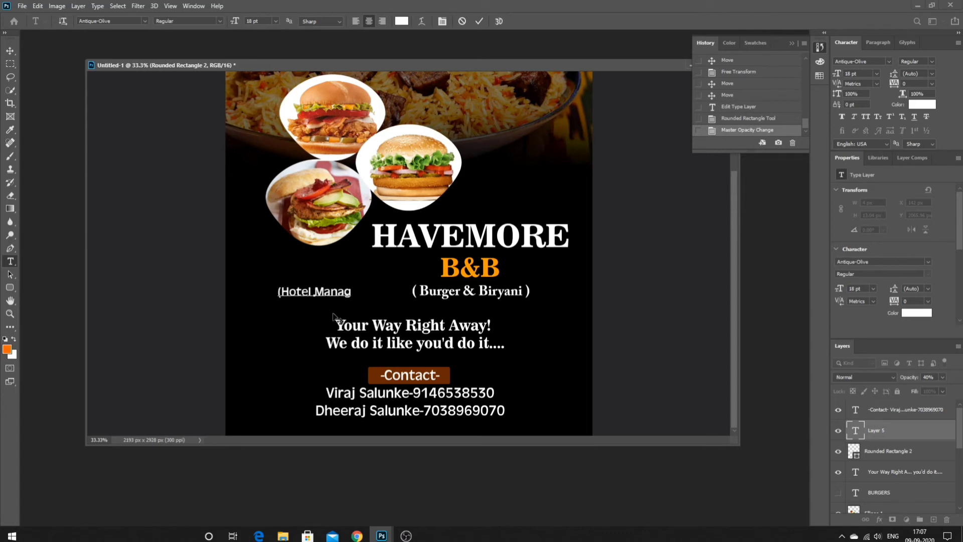
text(ement))
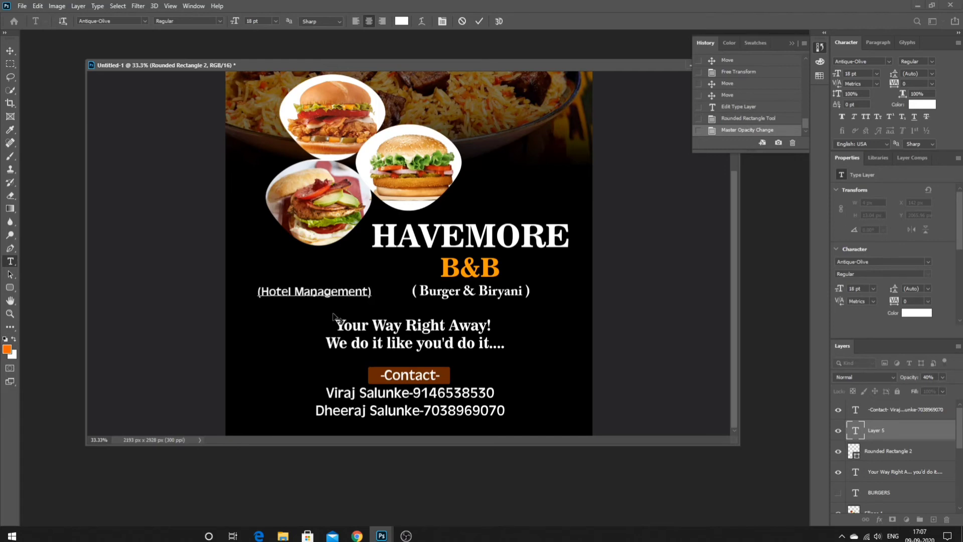
drag(373, 290, 165, 290)
click(275, 21)
click(261, 81)
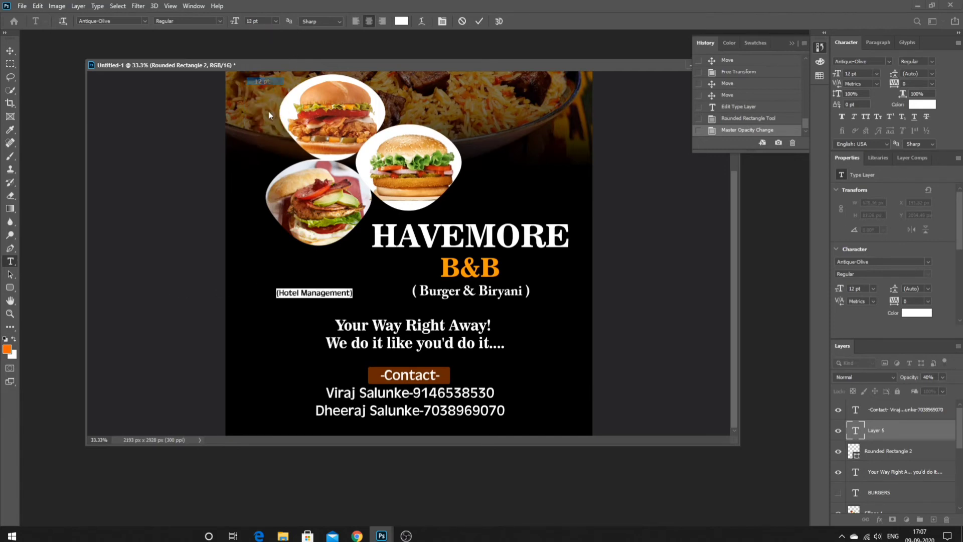
click(10, 91)
- Move '(Hotel Management)' below the phone numbers and nudge the '( Burger & Biryani )' text up-right
mouse_move(319, 293)
mouse_down()
mouse_move(419, 397)
mouse_move(411, 423)
mouse_up()
key(ctrl+minus)
key(ctrl+minus)
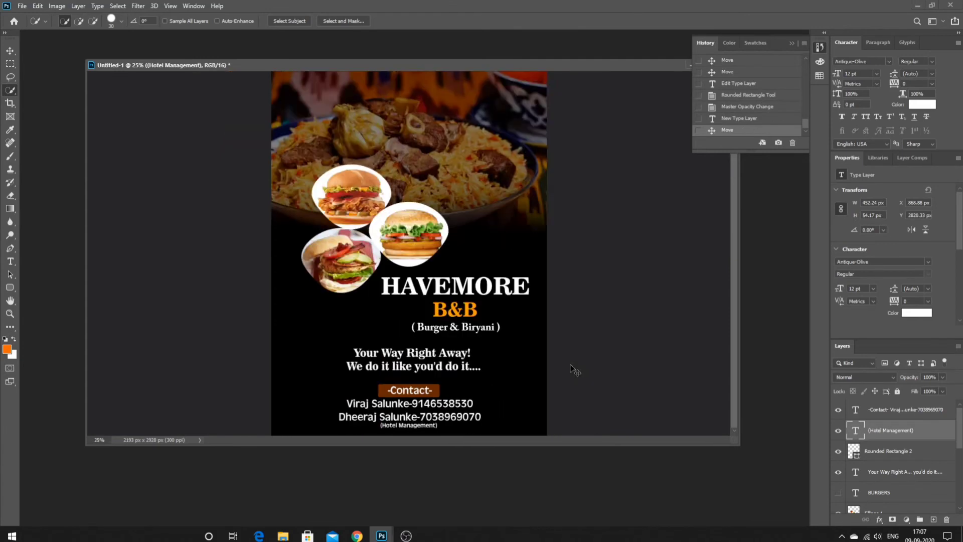
key(ctrl+plus)
drag(474, 331, 475, 330)
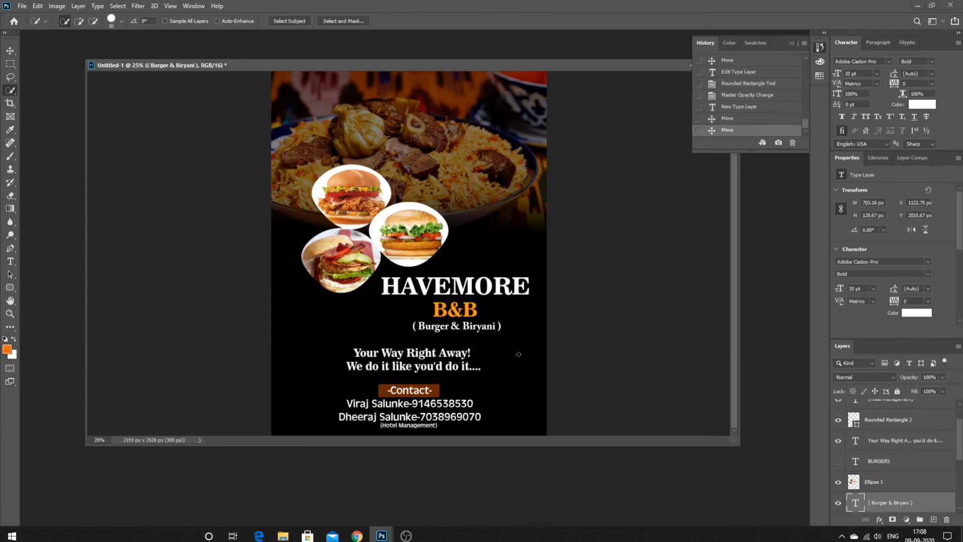
- Move the three burger circles slightly up
scroll(481, 280, up, 1)
drag(406, 239, 404, 234)
scroll(416, 241, down, 4)
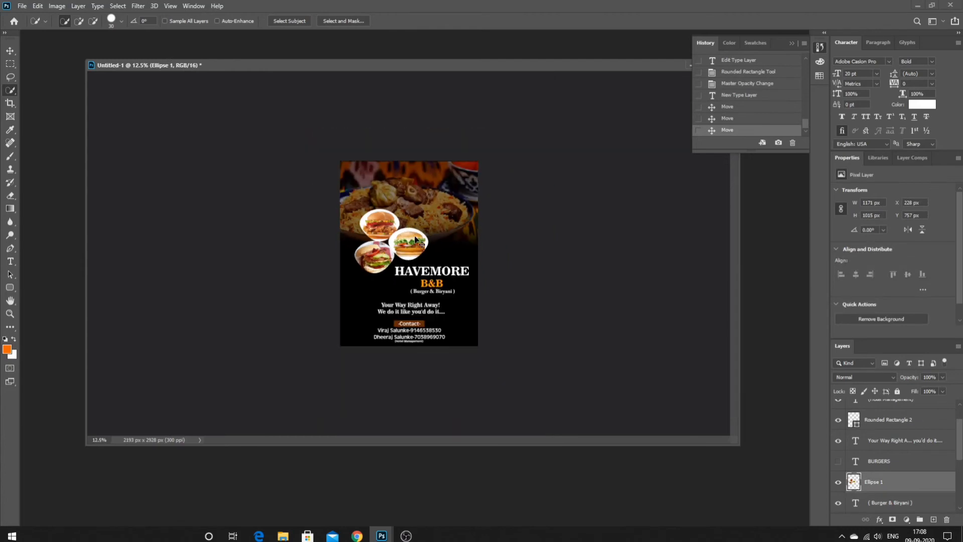
scroll(416, 241, up, 3)
scroll(415, 241, up, 1)
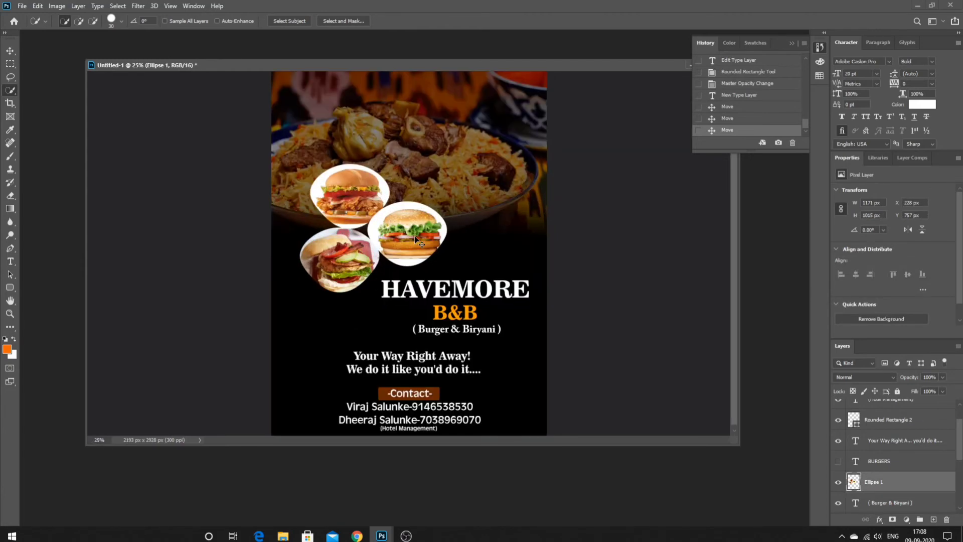
scroll(872, 460, down, 3)
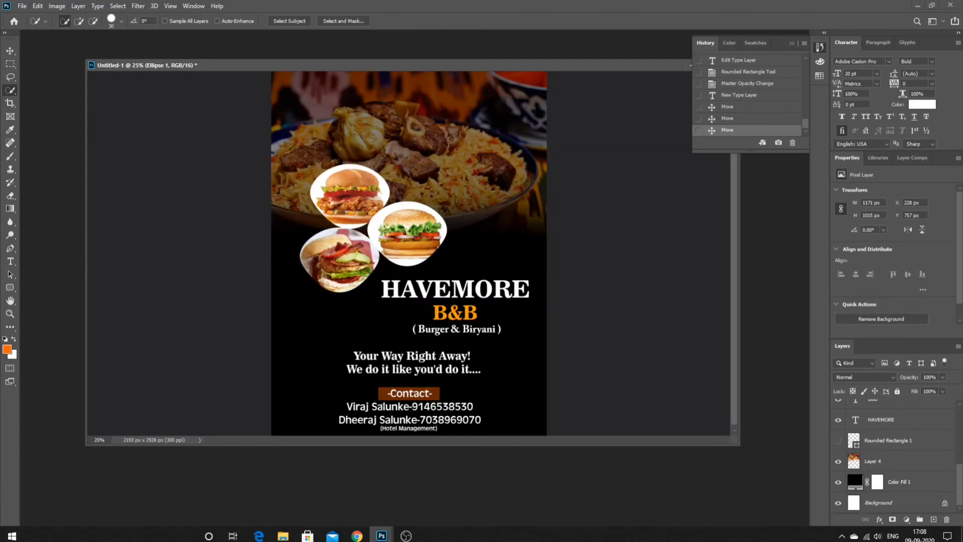
- Colour the words 'Your Way' in the tagline orange
click(10, 261)
drag(405, 356, 322, 356)
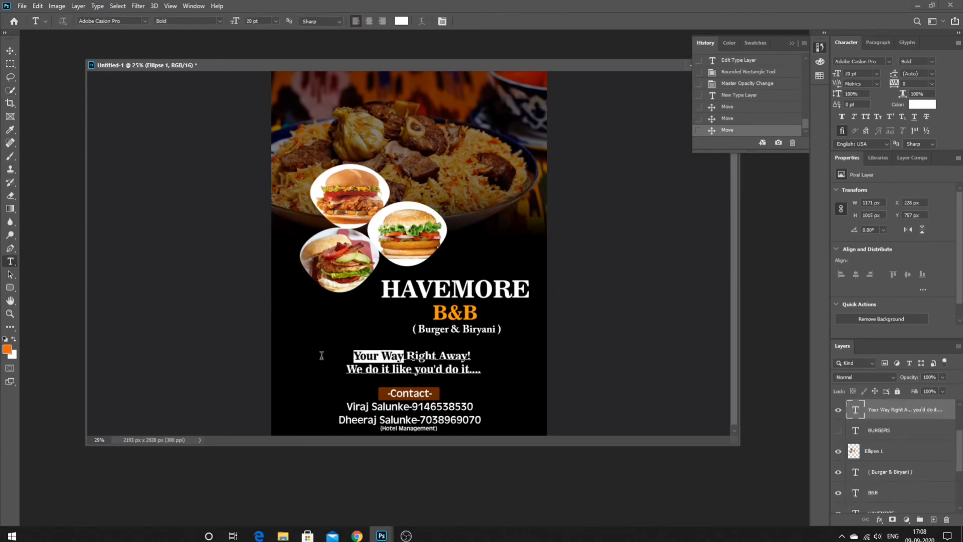
click(6, 349)
click(558, 119)
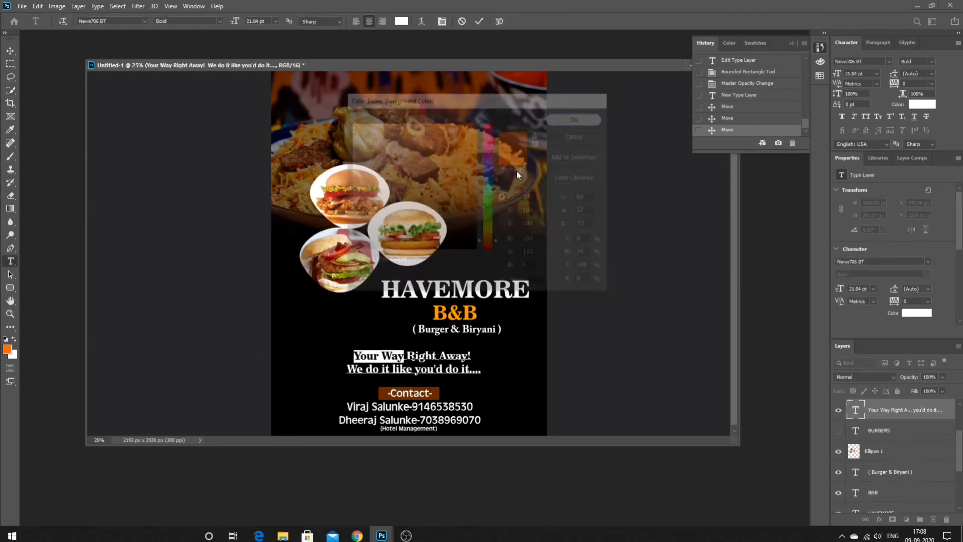
click(10, 90)
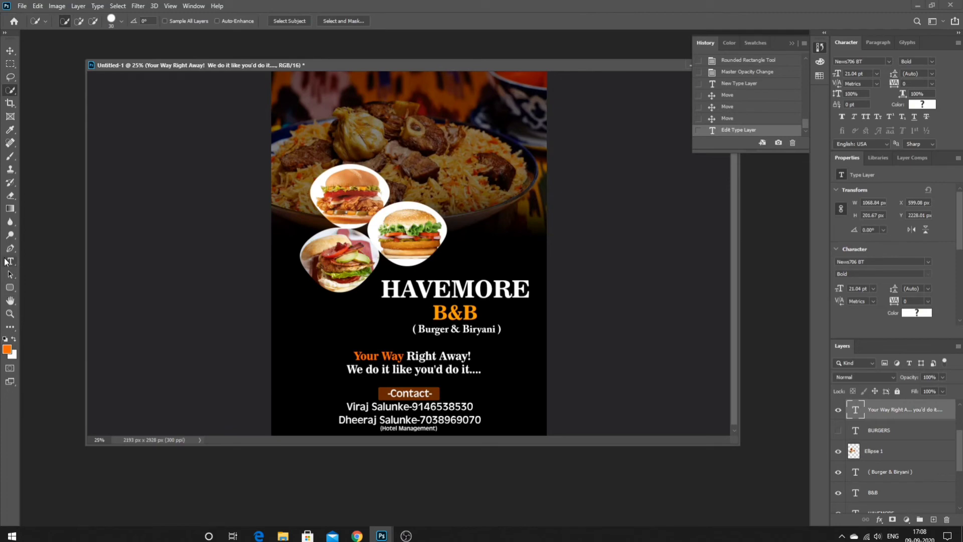
- Colour the words 'you'd do it....' orange as well
click(10, 262)
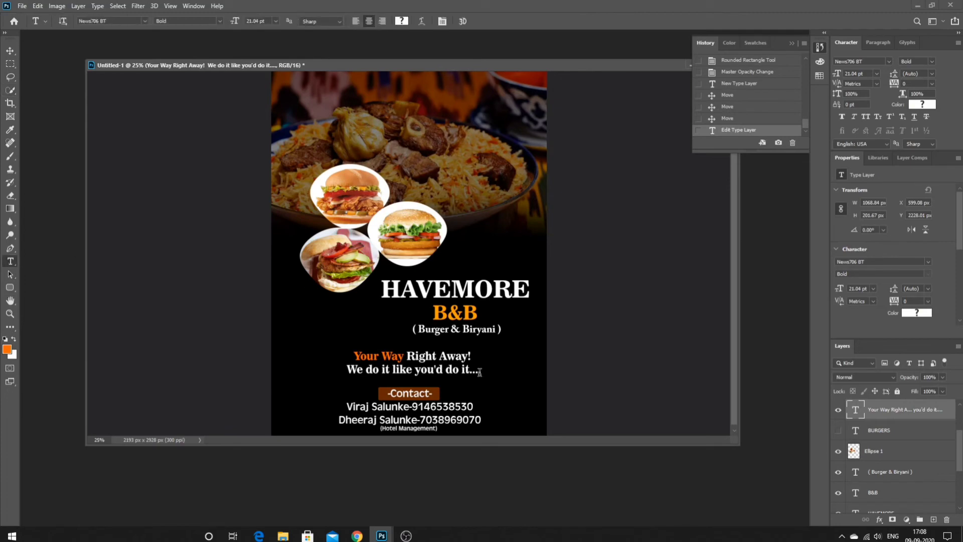
drag(480, 372, 414, 370)
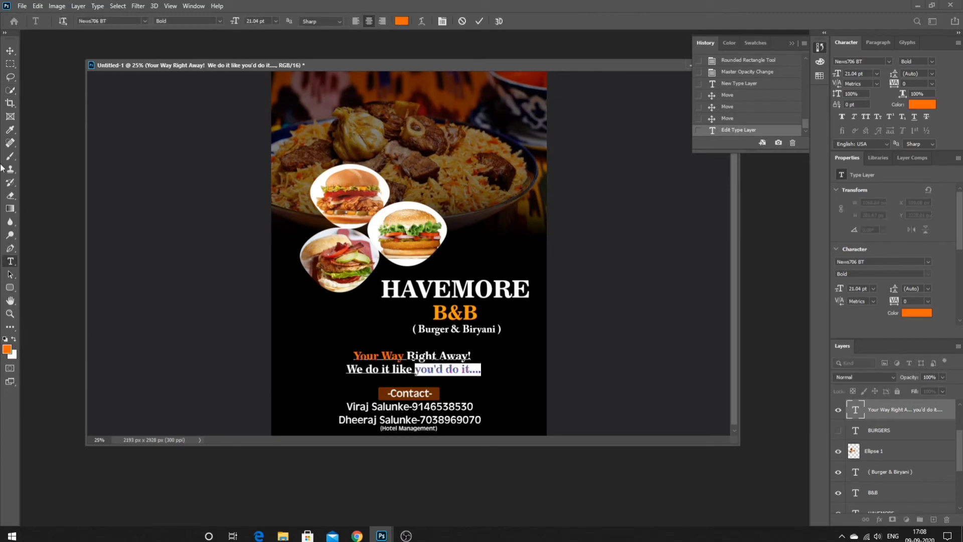
click(10, 91)
key(ctrl+minus)
key(ctrl+minus)
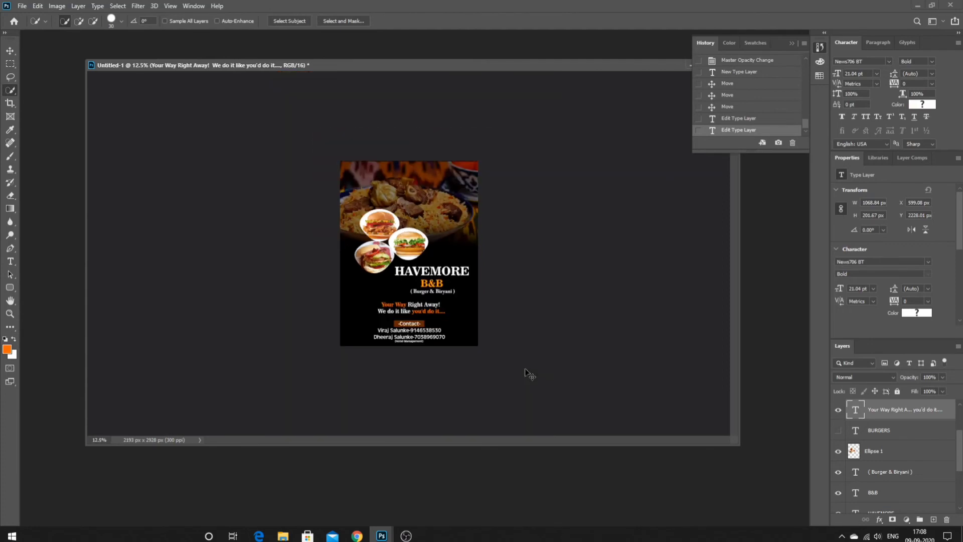
key(ctrl+plus)
key(ctrl+plus)
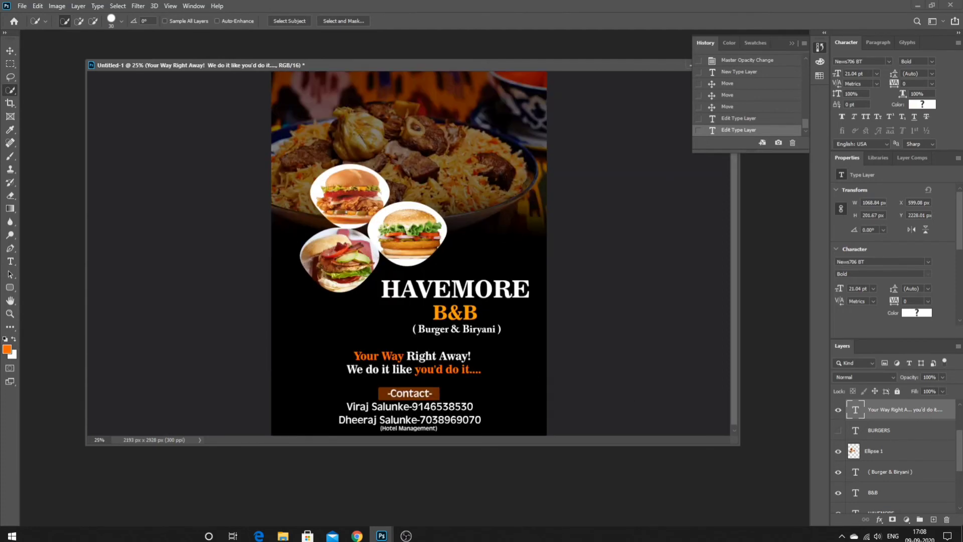
scroll(897, 483, down, 5)
click(894, 480)
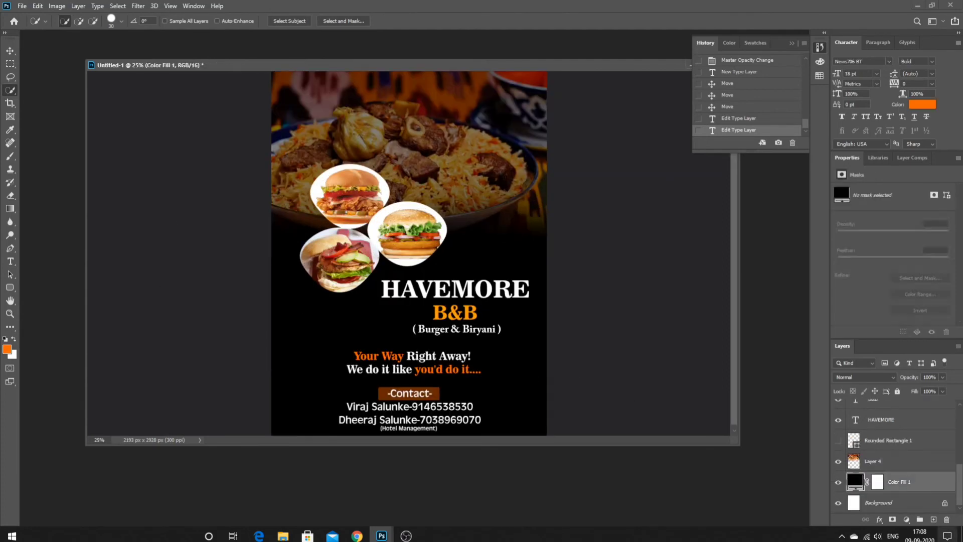
- Add a new layer and pick a white Kyle spatter brush from Special Effects Brushes
click(933, 520)
key(b)
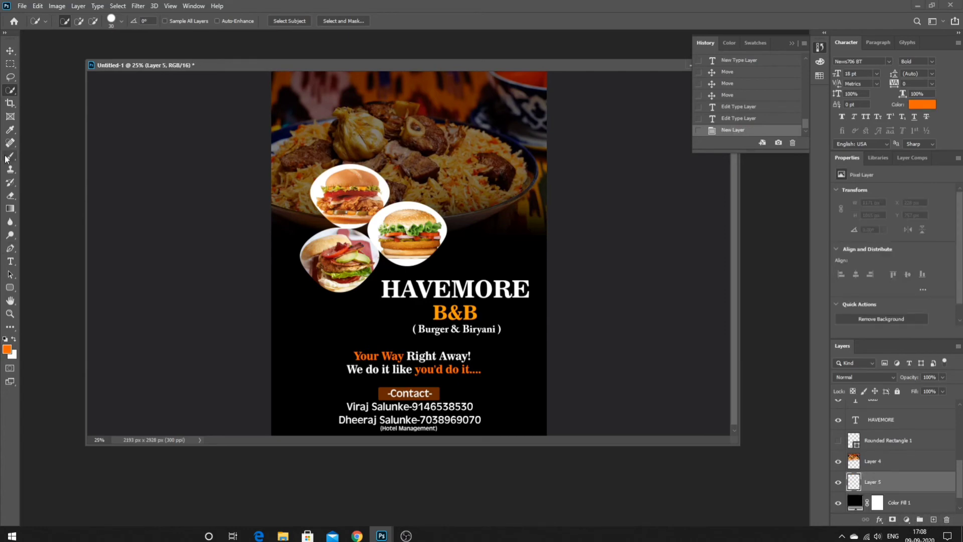
key(x)
right_click(344, 323)
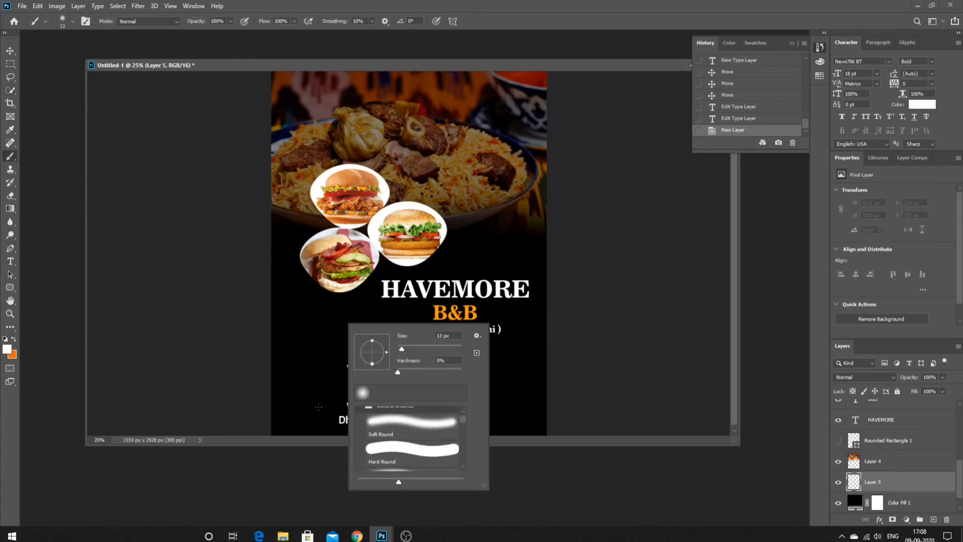
click(360, 414)
click(360, 428)
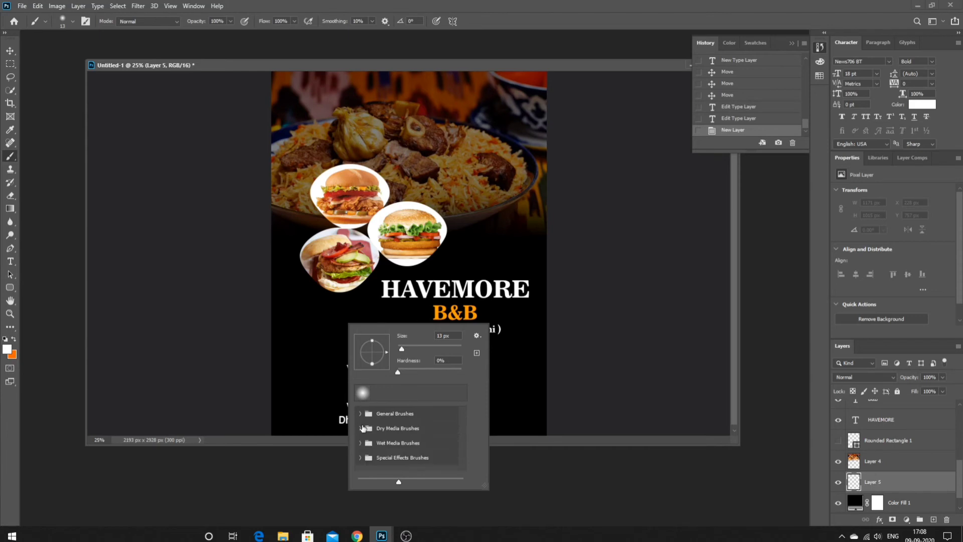
click(360, 457)
scroll(405, 450, down, 6)
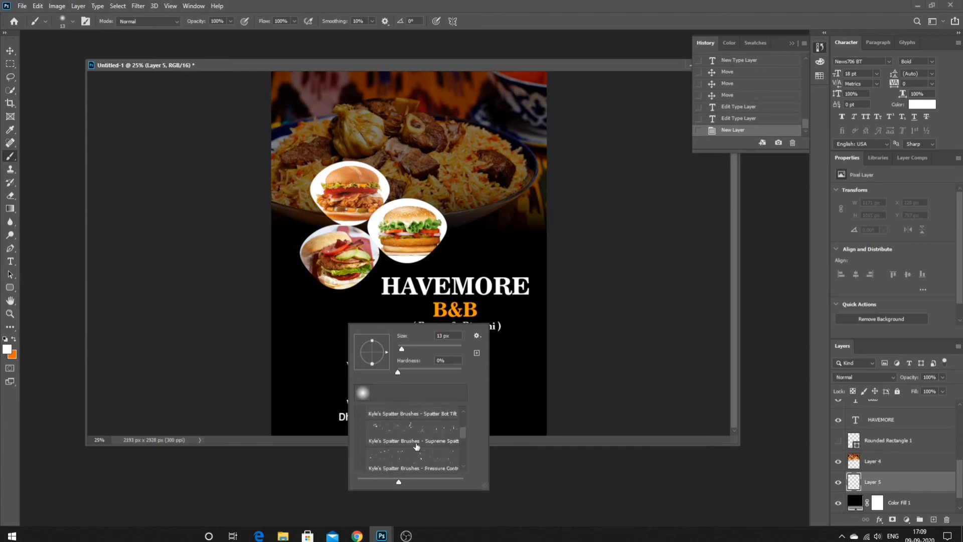
click(420, 440)
click(69, 293)
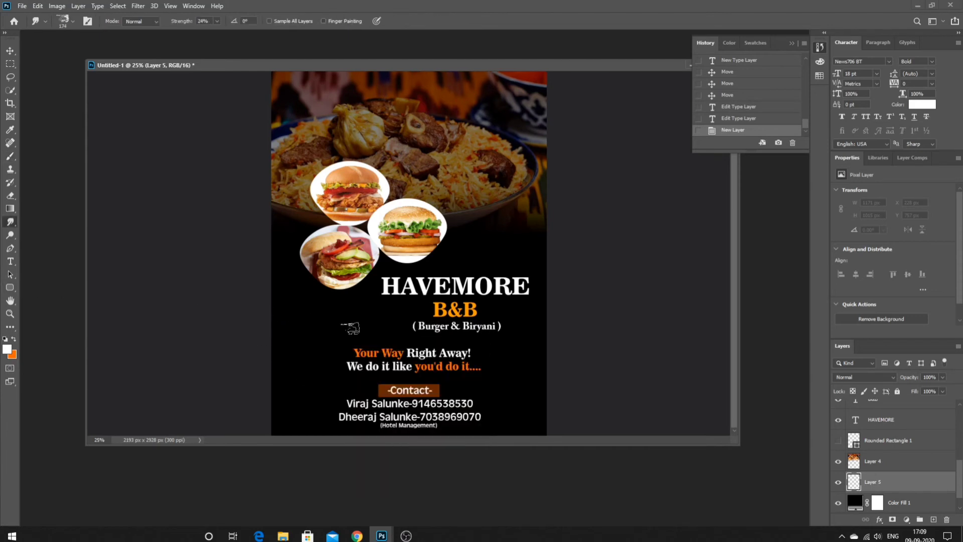
- Try two spatter strokes at 1200 px brush size, then undo them
key(bracketright)
key(bracketright)
key(bracketright)
key(bracketright)
key(bracketright)
key(bracketright)
key(bracketright)
key(bracketright)
key(bracketright)
key(bracketright)
key(bracketright)
key(bracketright)
key(bracketleft)
key(bracketleft)
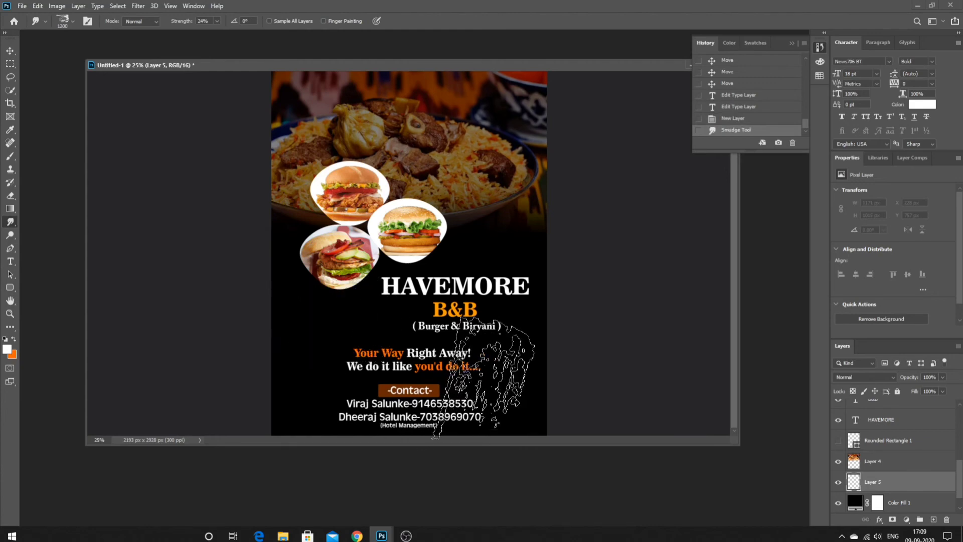
drag(499, 371, 442, 353)
drag(379, 327, 502, 355)
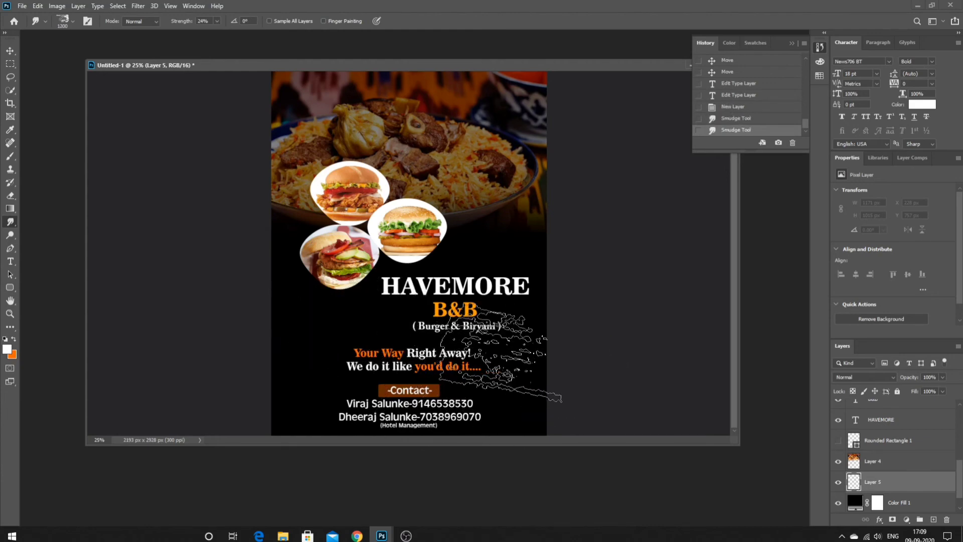
key(ctrl+z)
key(ctrl+z)
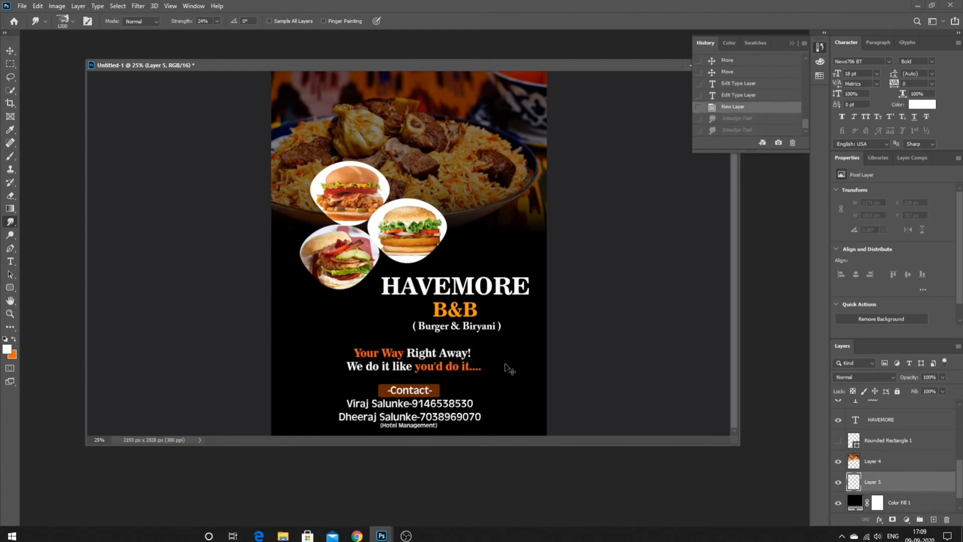
- Switch to the Kyle ultimate charcoal pencil brush from Dry Media Brushes at about 495 px
click(17, 154)
right_click(456, 246)
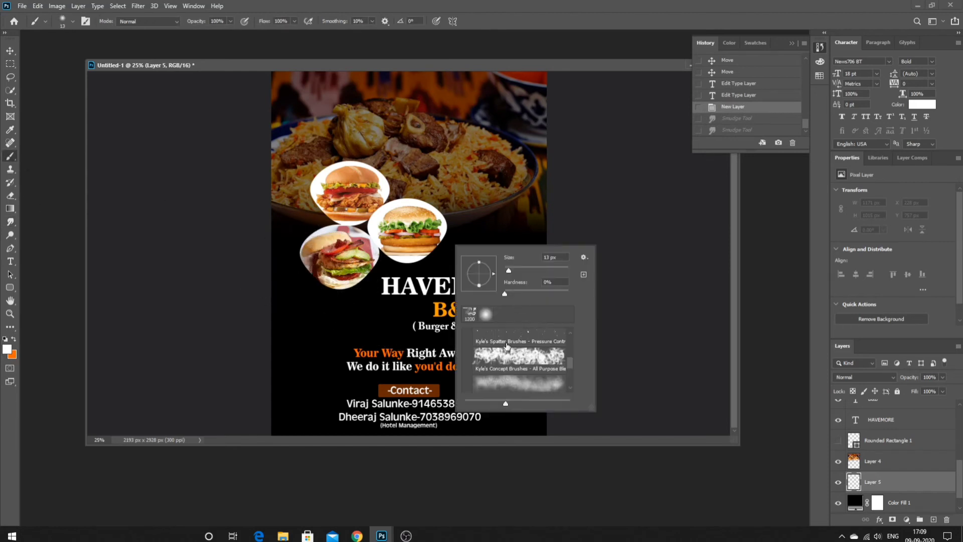
scroll(565, 287, up, 1)
click(583, 257)
click(585, 258)
scroll(517, 359, up, 5)
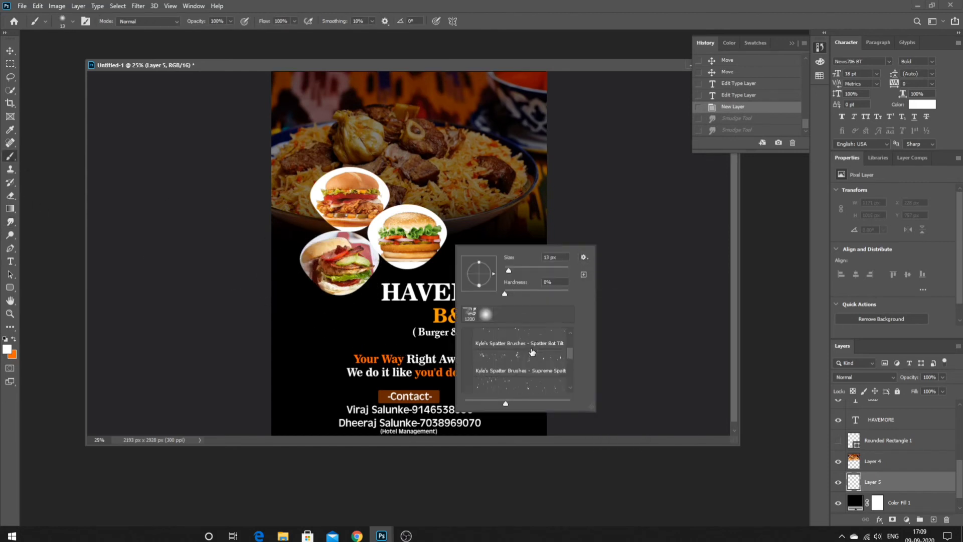
click(467, 379)
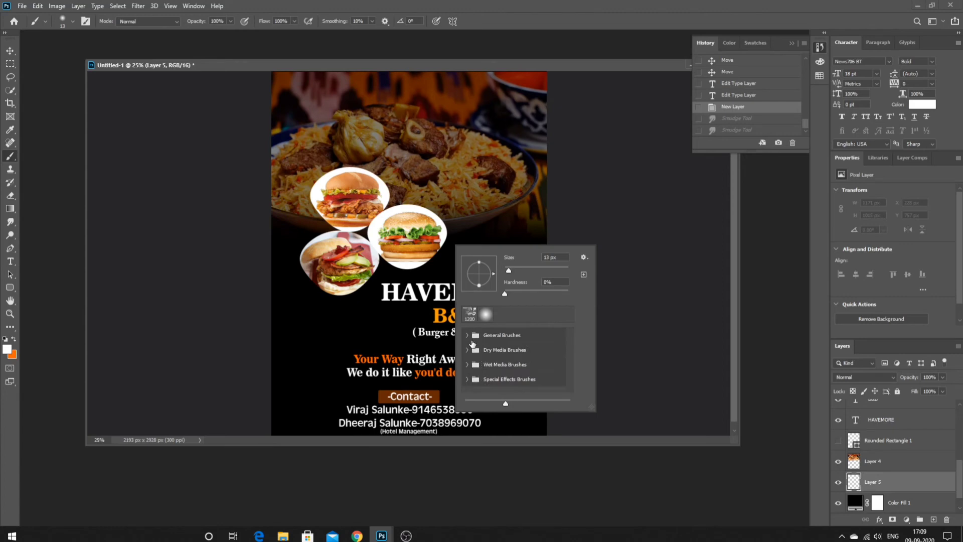
click(468, 349)
scroll(511, 381, down, 3)
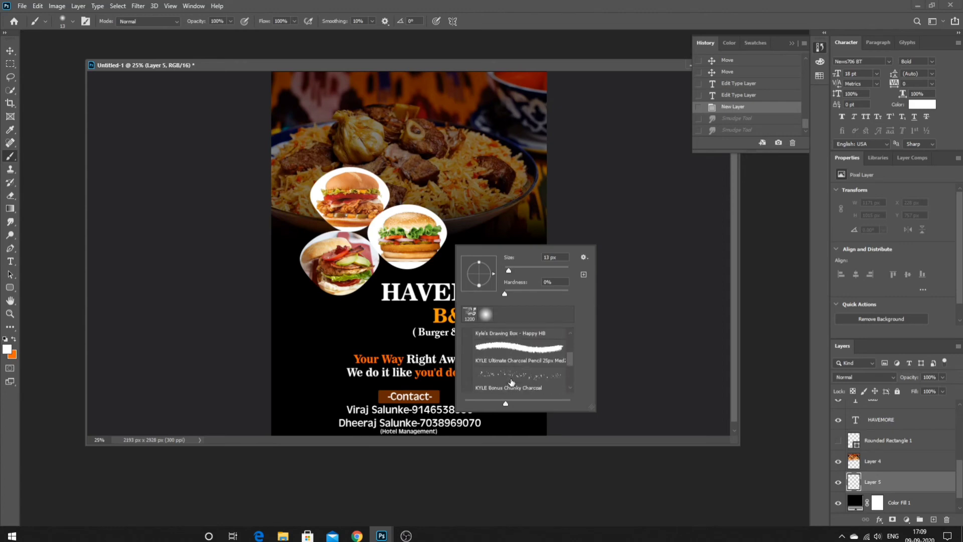
click(510, 359)
click(552, 269)
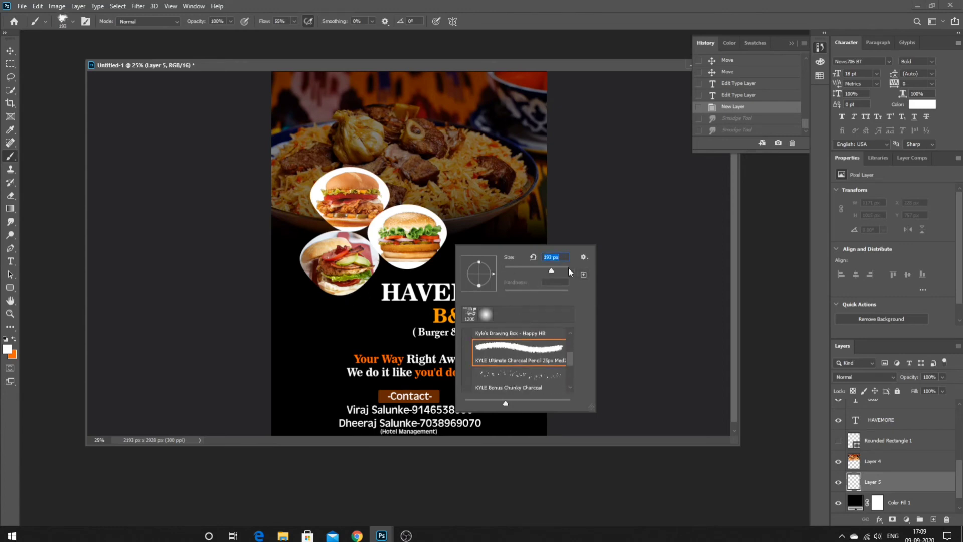
click(564, 269)
- Test speckle stamps at 600 px brush size and undo them
click(315, 324)
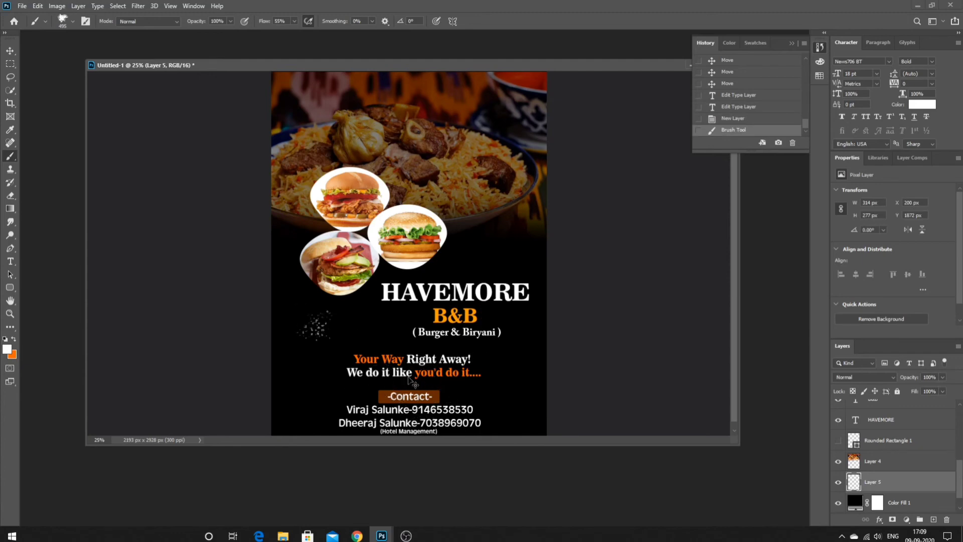
key(ctrl+z)
key(bracketright)
key(bracketright)
key(bracketright)
key(bracketright)
key(bracketright)
key(bracketright)
click(329, 331)
click(520, 389)
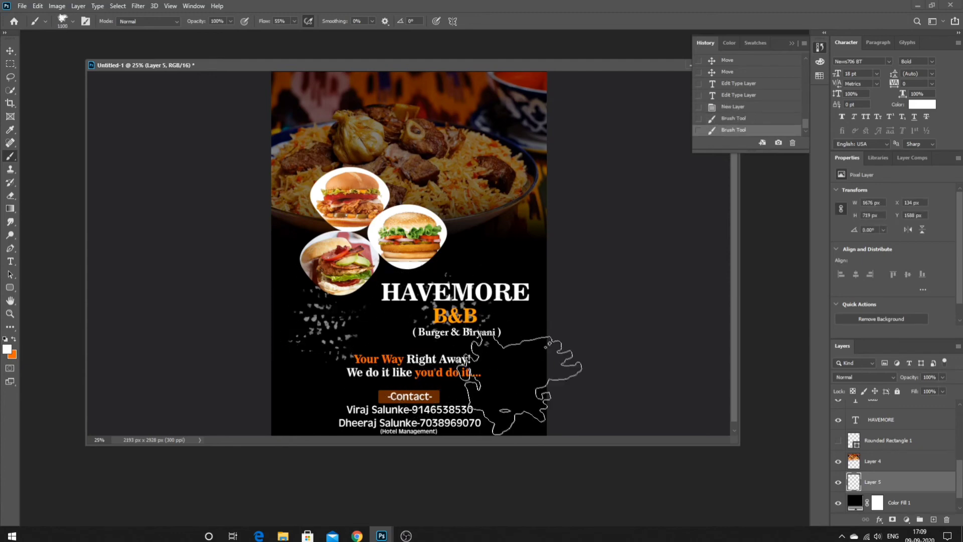
key(ctrl+z)
drag(410, 315, 491, 306)
key(ctrl+z)
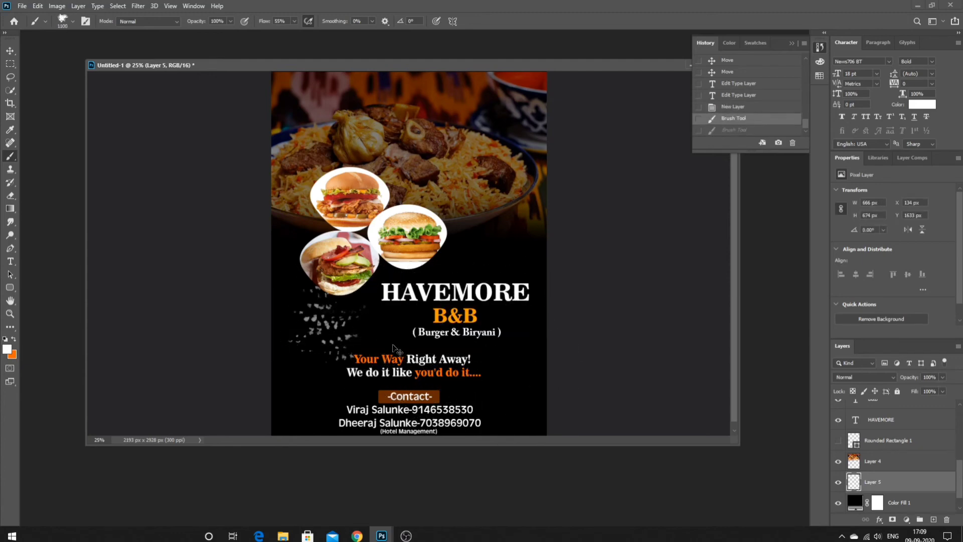
key(ctrl+z)
- Stamp white speckles across the left, centre, right and bottom of the flyer
click(323, 295)
click(425, 289)
click(505, 281)
click(526, 367)
click(417, 401)
click(328, 401)
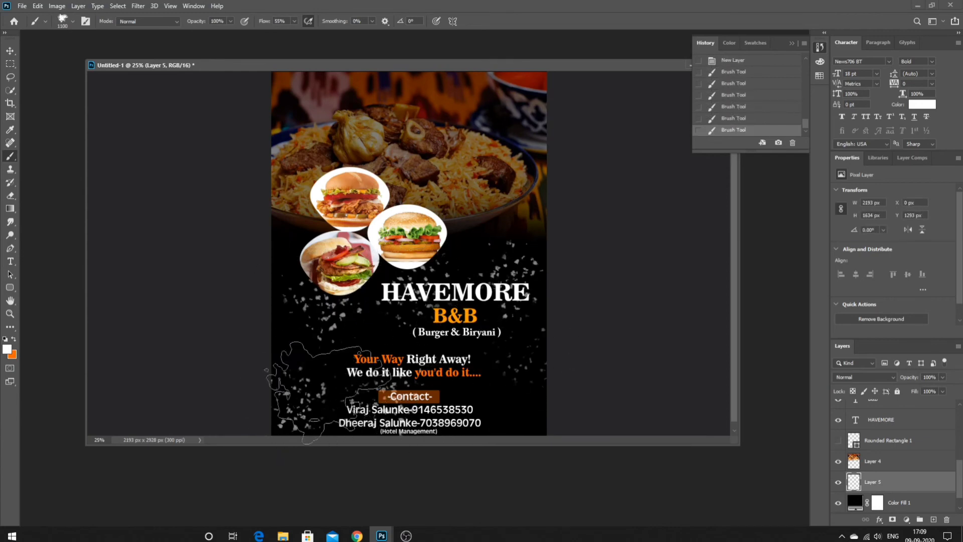
scroll(441, 376, down, 1)
click(499, 422)
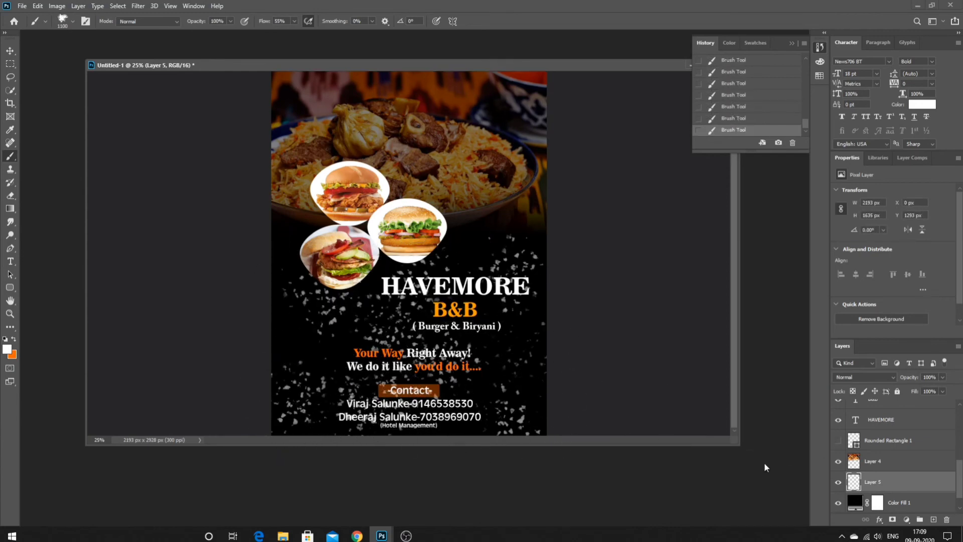
- Fade the speckle layer to 27% opacity and dim the biryani photo (Layer 4) to about 47%
click(909, 389)
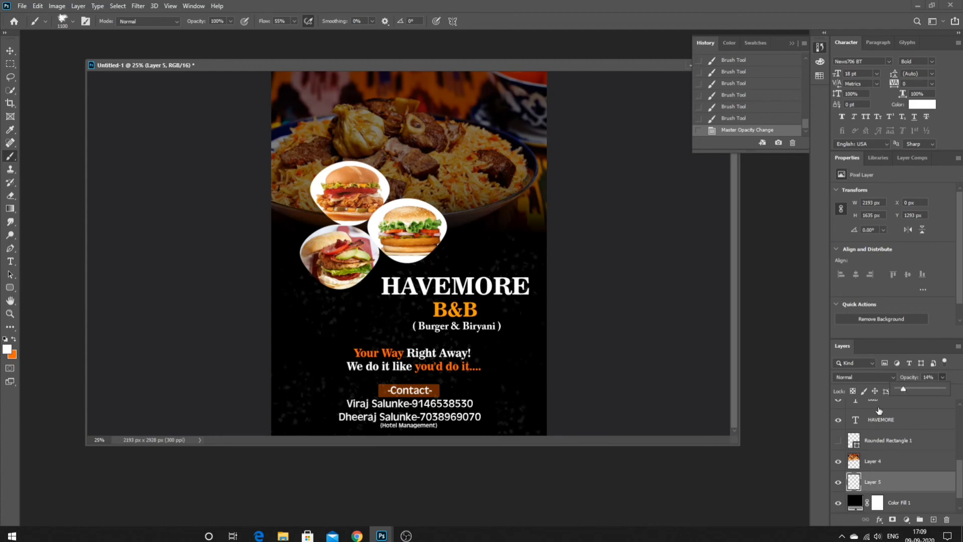
click(881, 460)
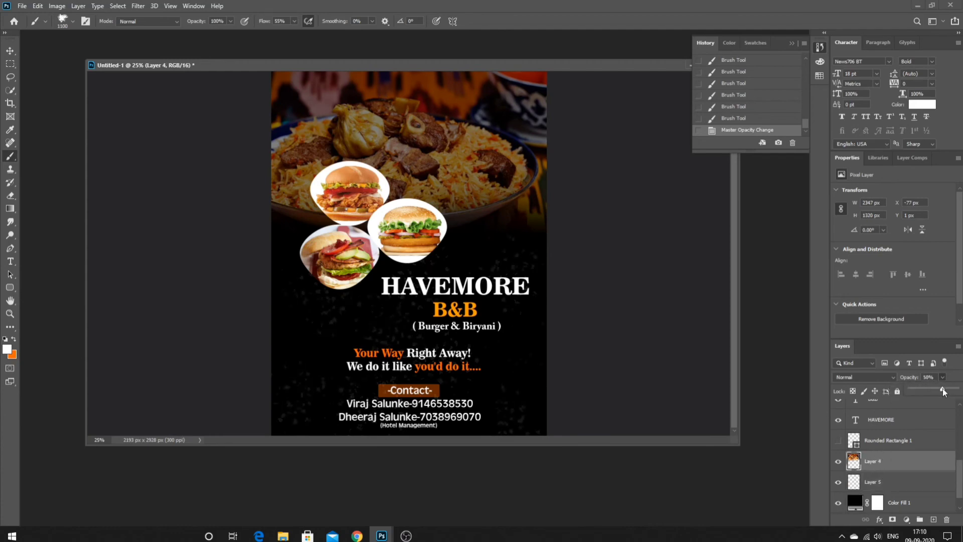
drag(943, 388, 955, 389)
click(875, 391)
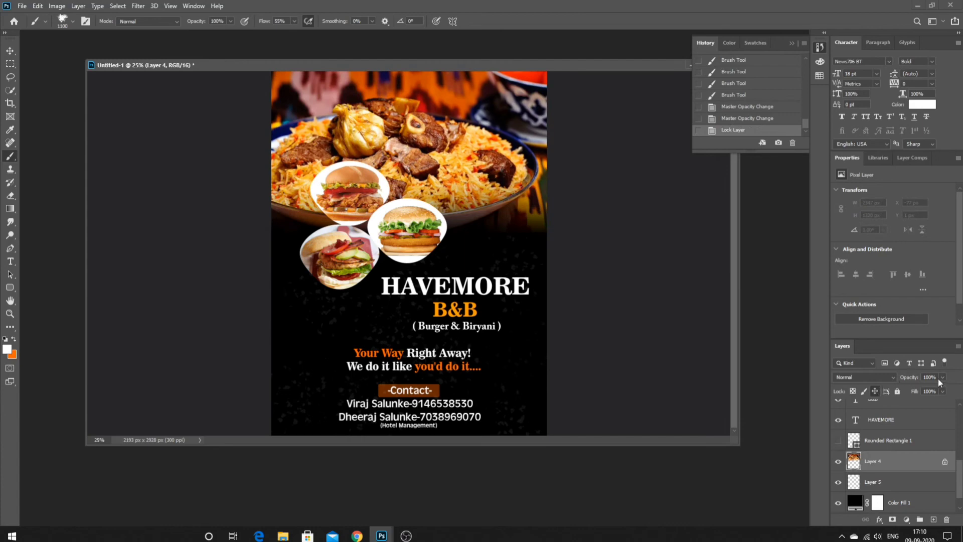
key(ctrl+z)
mouse_move(941, 378)
mouse_down()
mouse_move(906, 389)
mouse_move(932, 390)
mouse_up()
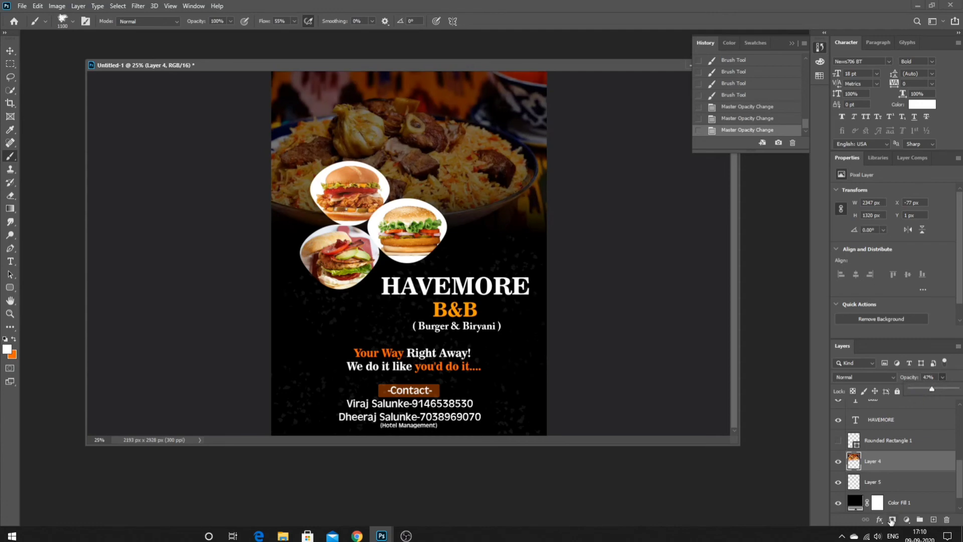
- Give the burger circles layer a Bevel & Emboss with depth 74 and size 49
key(ctrl+minus)
key(ctrl+plus)
key(ctrl+plus)
key(ctrl+minus)
key(ctrl+minus)
key(ctrl+minus)
key(ctrl+minus)
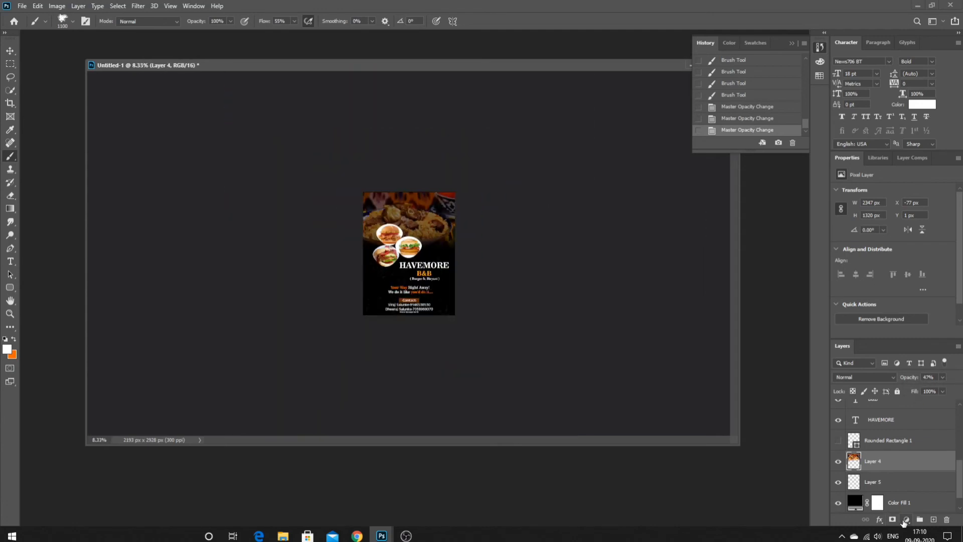
key(ctrl+plus)
key(ctrl+plus)
key(ctrl+plus)
key(ctrl+minus)
key(ctrl+minus)
key(ctrl+plus)
key(ctrl+plus)
key(ctrl+plus)
key(ctrl+plus)
key(ctrl+plus)
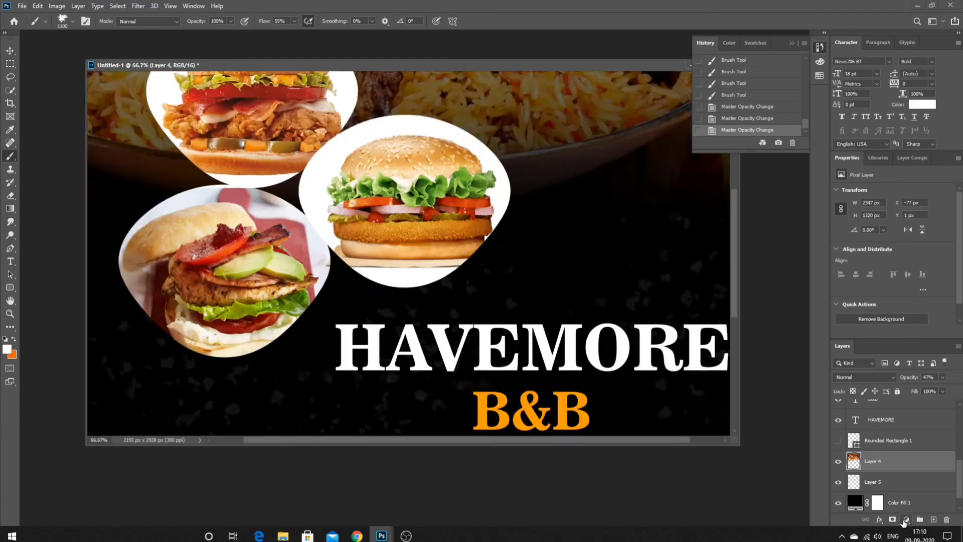
key(ctrl+minus)
key(ctrl+minus)
key(ctrl+minus)
key(ctrl+minus)
key(ctrl+plus)
key(ctrl+plus)
key(ctrl+plus)
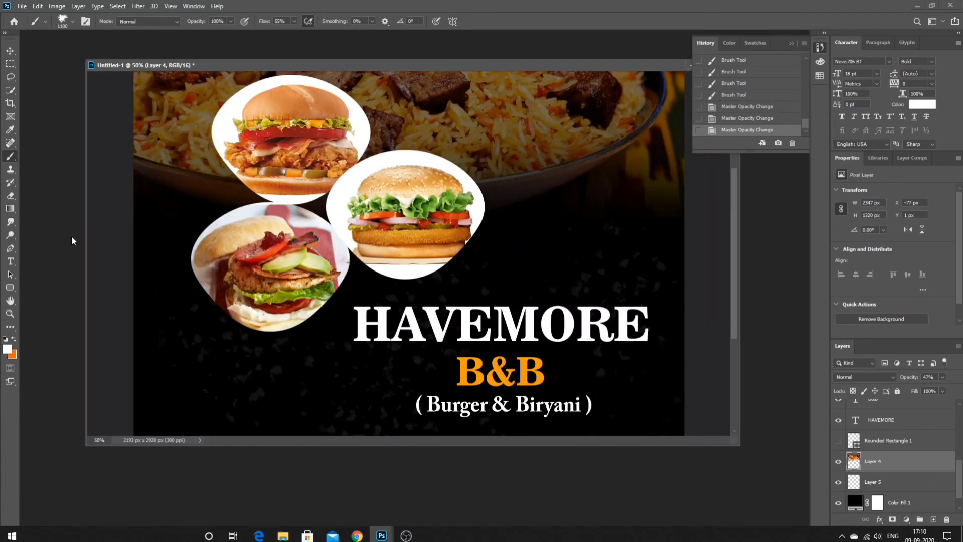
click(10, 90)
right_click(413, 196)
key(Escape)
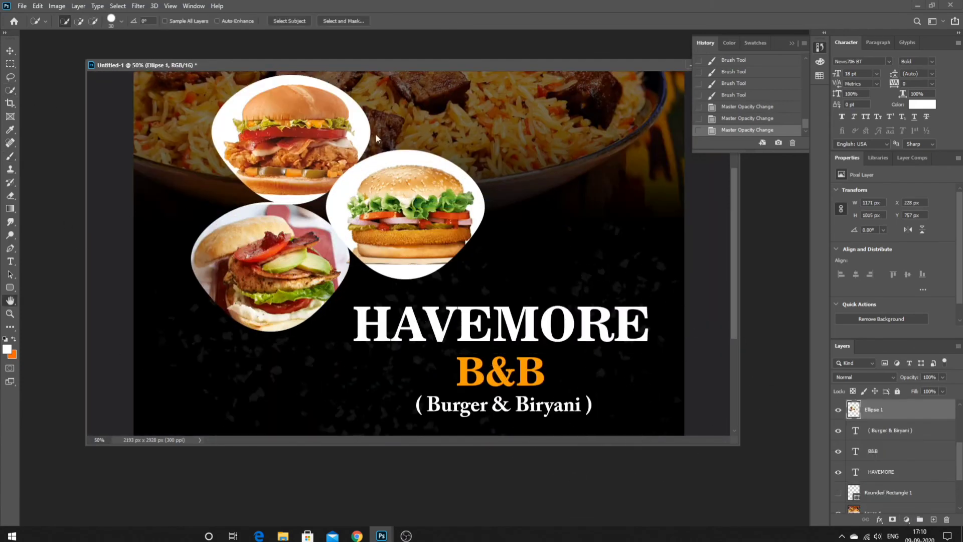
click(555, 169)
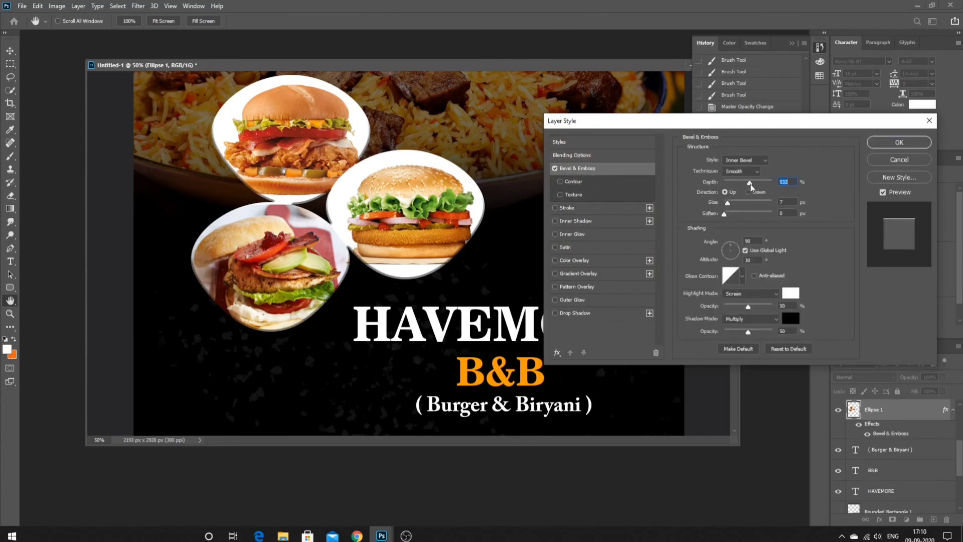
drag(751, 187, 728, 186)
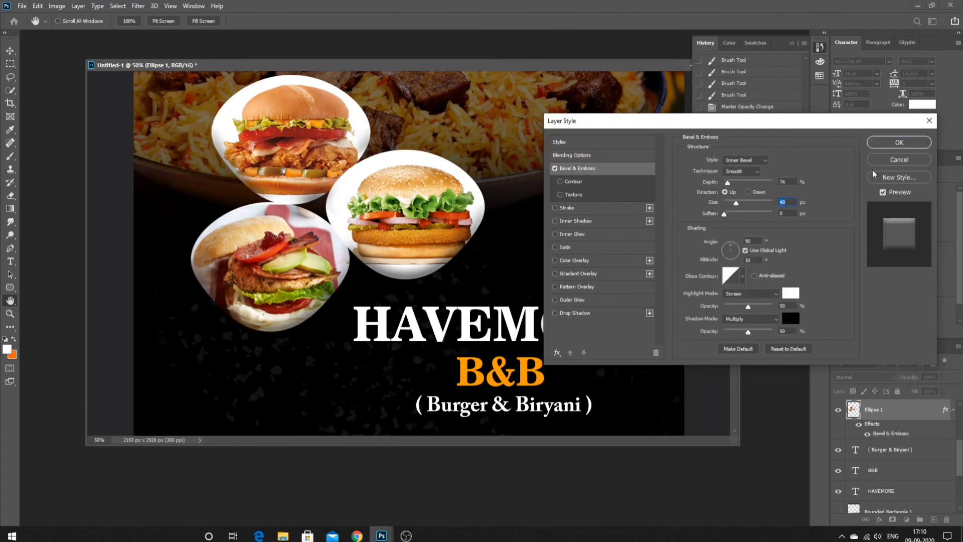
click(901, 144)
- Apply a Bevel & Emboss effect to the food photo layer as well
key(w)
scroll(522, 231, up, 3)
right_click(521, 232)
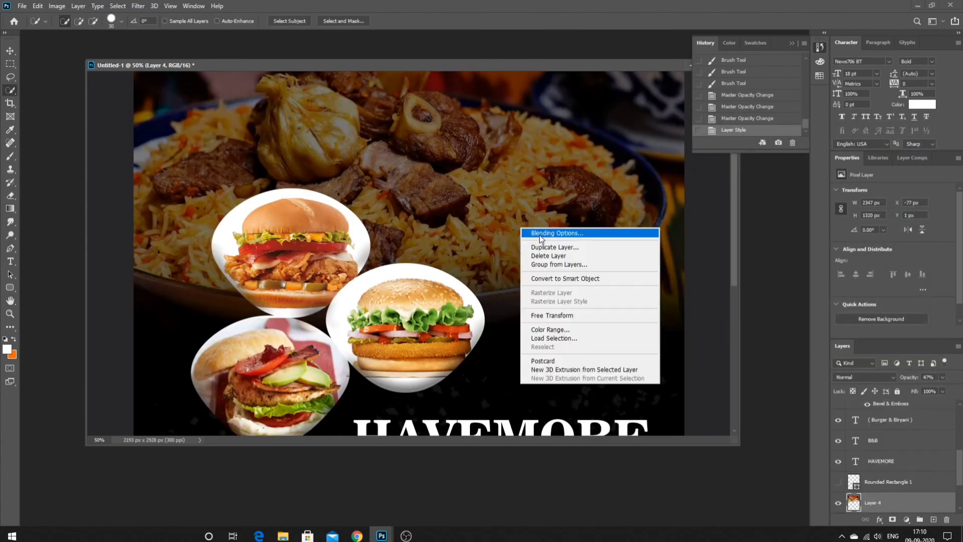
click(539, 230)
click(577, 168)
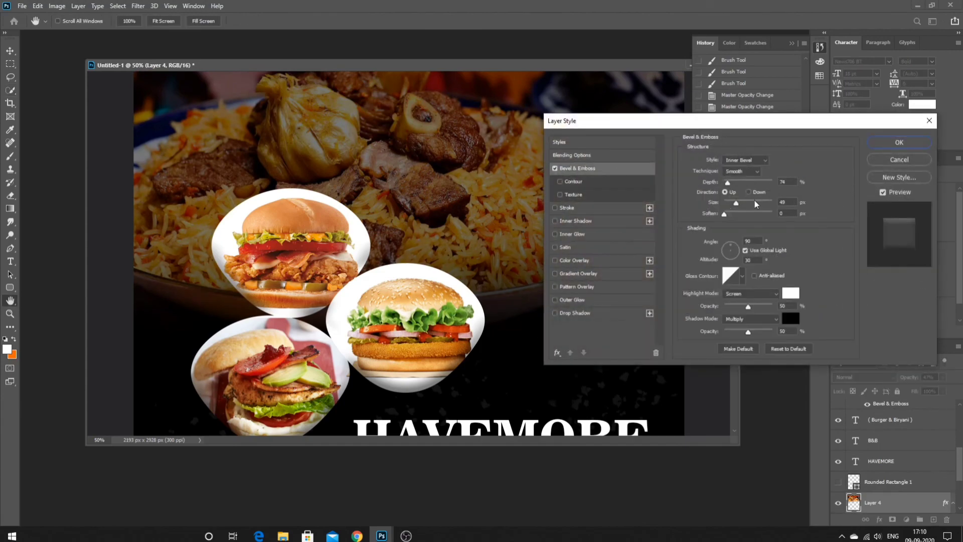
key(Return)
- Undo the food photo's bevel while keeping the burger circles' bevel
key(ctrl+0)
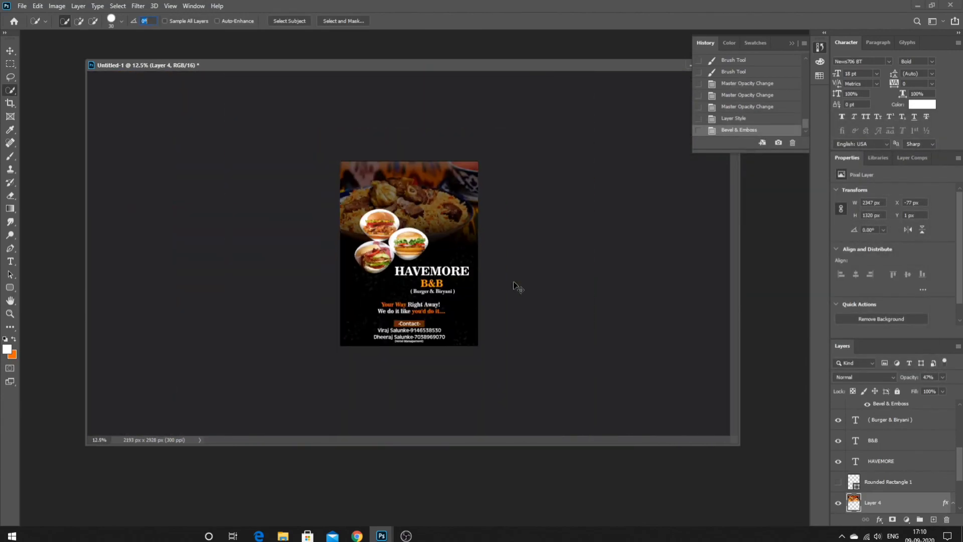
key(ctrl+a)
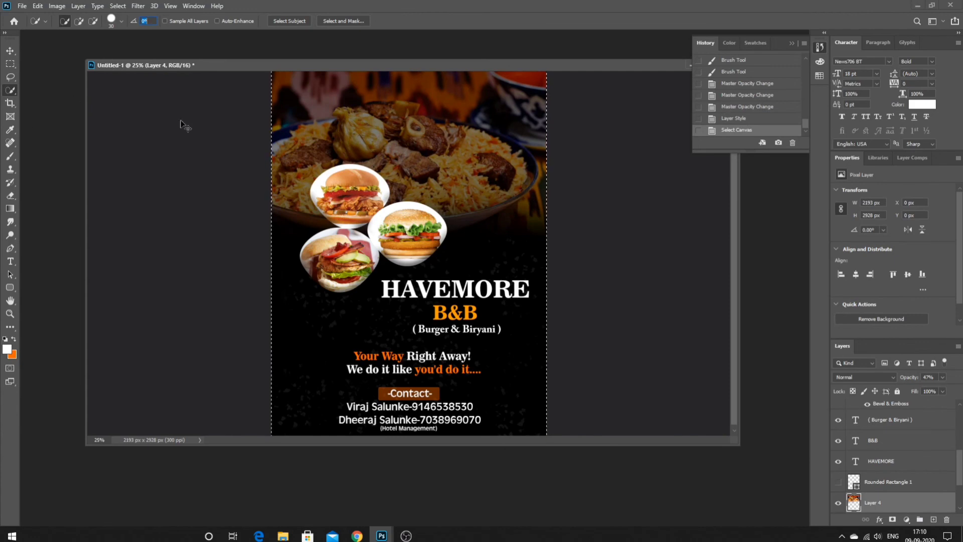
key(ctrl+z)
key(ctrl+z)
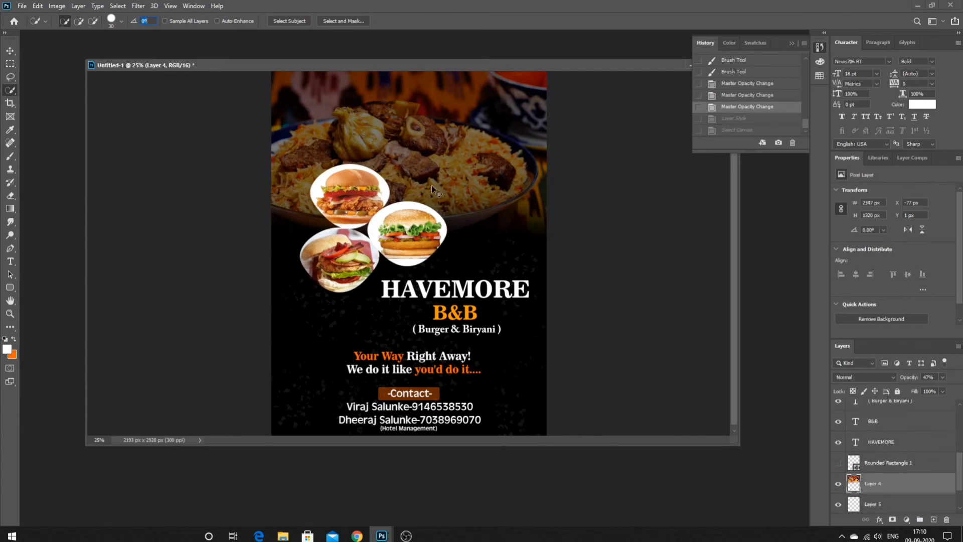
key(ctrl+shift+z)
key(ctrl+minus)
key(ctrl+plus)
key(ctrl+plus)
key(ctrl+plus)
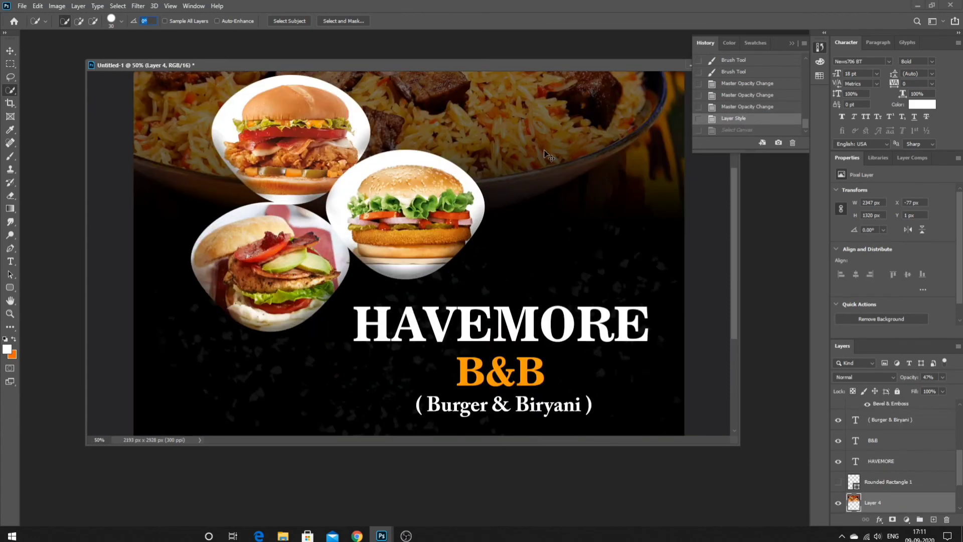
- Nudge the burger circles slightly down and left, then start selecting the chef mascot
key(ctrl+minus)
key(ctrl+minus)
drag(418, 245, 413, 251)
key(ctrl+minus)
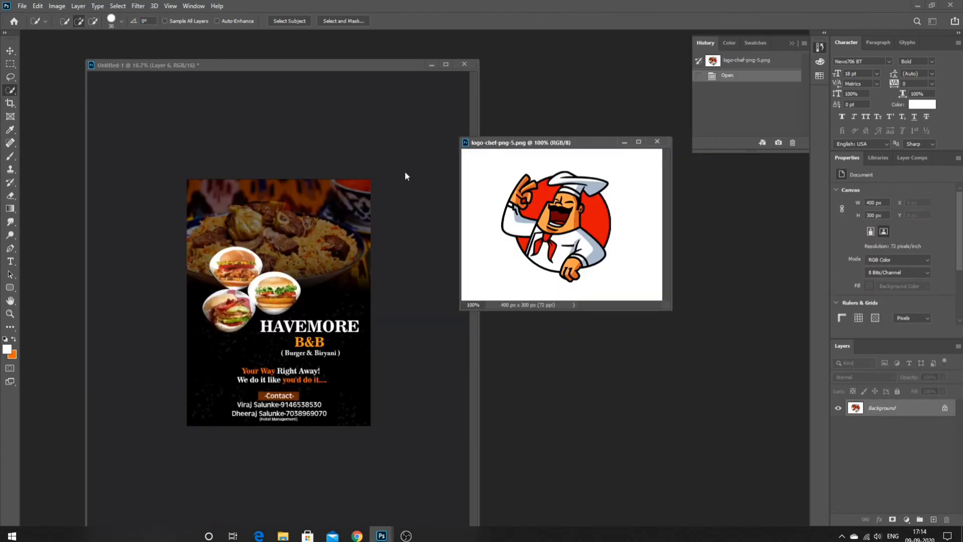
mouse_move(552, 206)
mouse_down()
mouse_move(534, 196)
mouse_move(580, 184)
mouse_up()
- Quick-select the chef's hat, hand and sleeve and drag the mascot onto the flyer
click(584, 185)
click(594, 187)
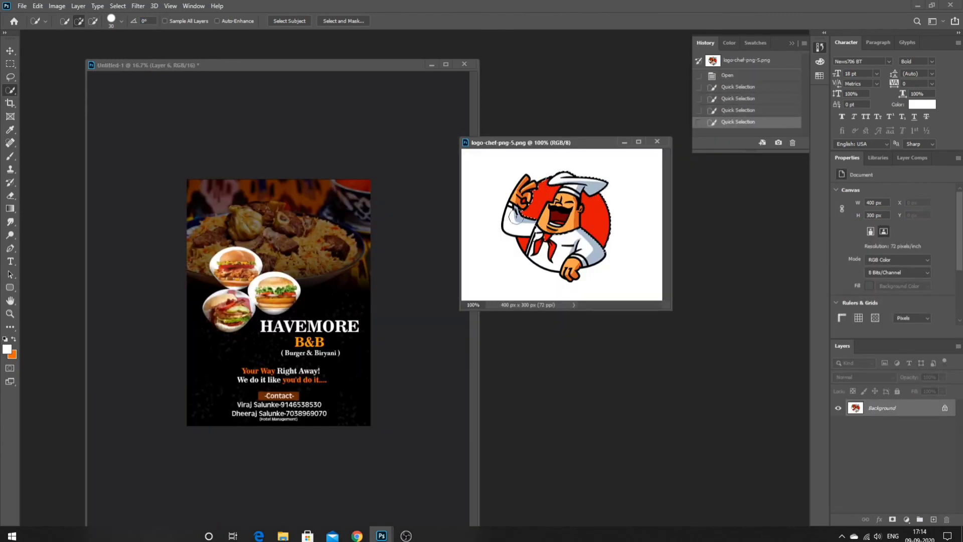
click(522, 200)
click(521, 193)
click(511, 227)
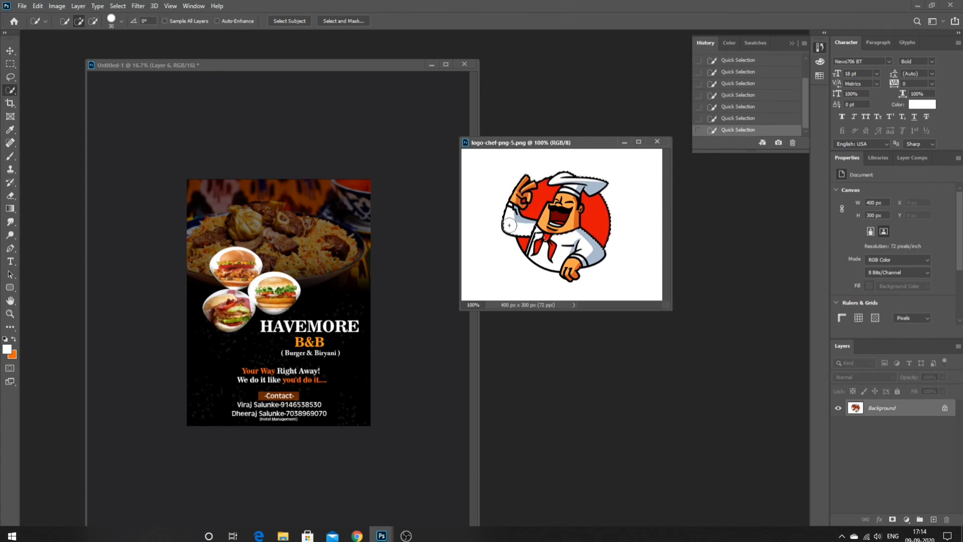
mouse_move(509, 225)
mouse_down()
mouse_move(565, 256)
mouse_move(594, 230)
mouse_move(582, 247)
mouse_move(560, 188)
mouse_move(591, 219)
mouse_move(360, 223)
mouse_move(318, 187)
mouse_move(345, 273)
mouse_move(340, 279)
mouse_move(357, 183)
mouse_move(320, 268)
mouse_move(313, 297)
mouse_move(325, 300)
mouse_move(274, 298)
mouse_move(324, 302)
mouse_move(357, 200)
mouse_move(337, 294)
mouse_move(343, 276)
mouse_move(333, 275)
mouse_move(325, 299)
mouse_up()
- Enlarge the chef with Free Transform beside the burgers and close the logo image
right_click(354, 225)
click(386, 315)
key(Return)
click(622, 143)
- Try a white Stroke on the chef layer, then cancel it
right_click(326, 277)
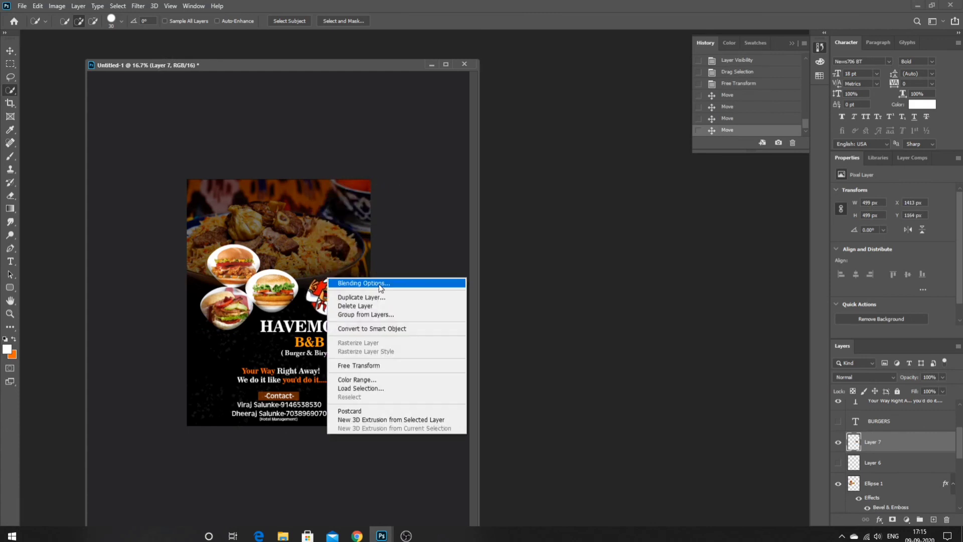
click(378, 284)
click(566, 207)
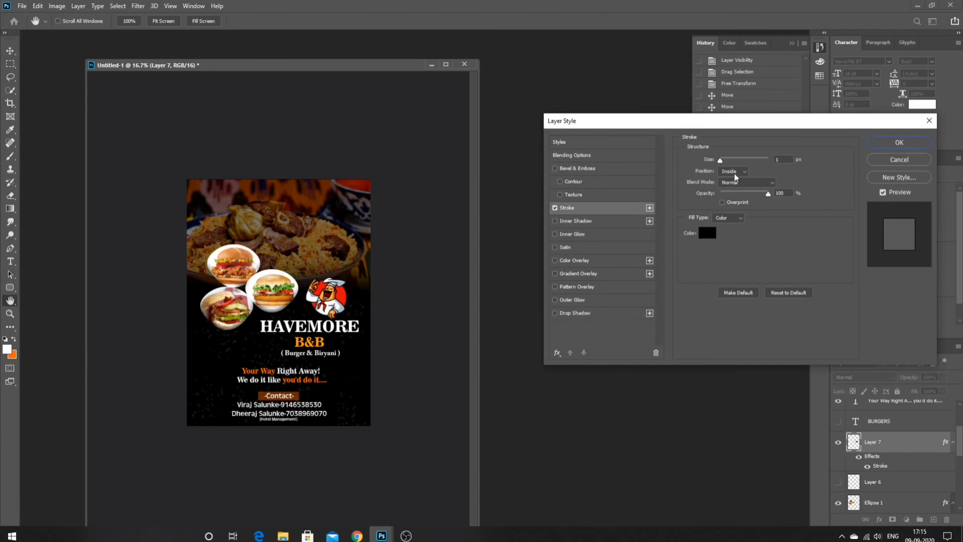
click(711, 232)
click(453, 123)
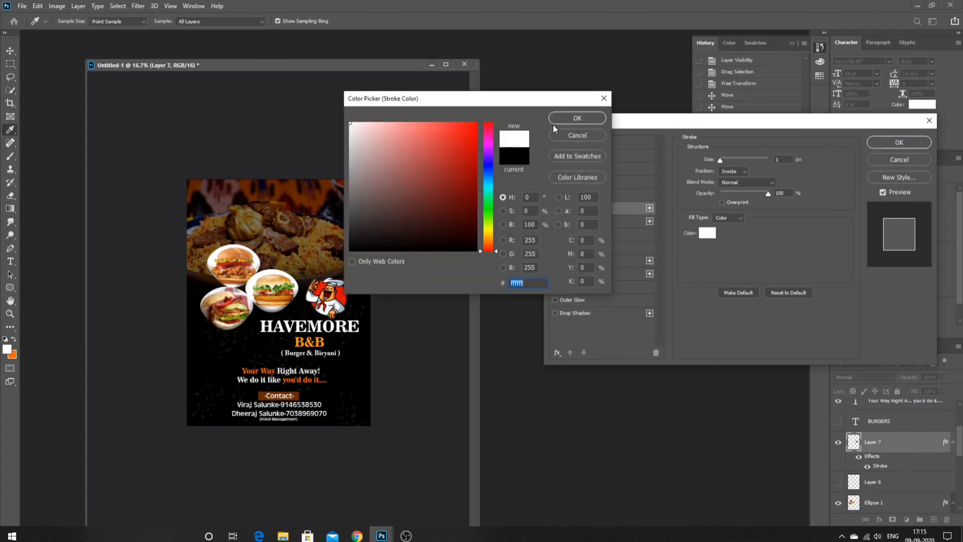
click(553, 125)
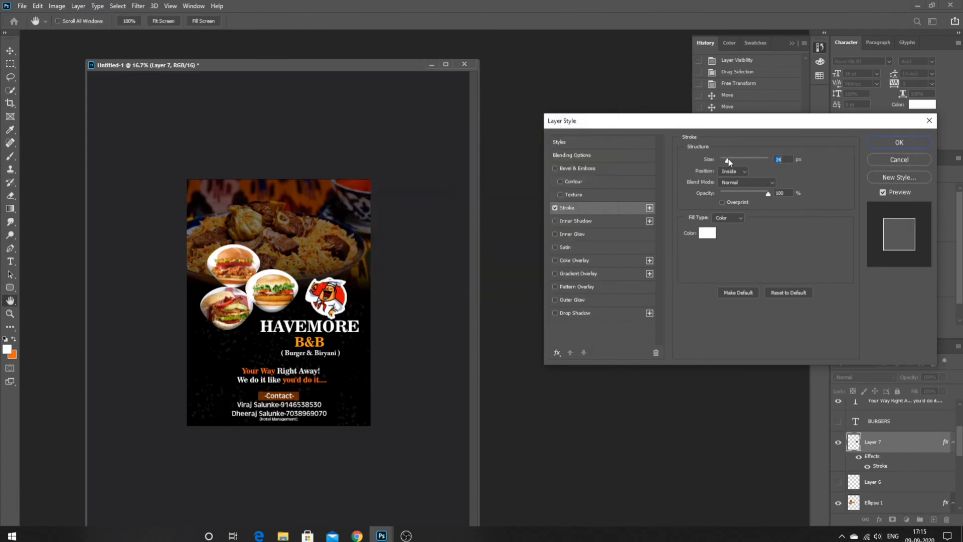
click(896, 159)
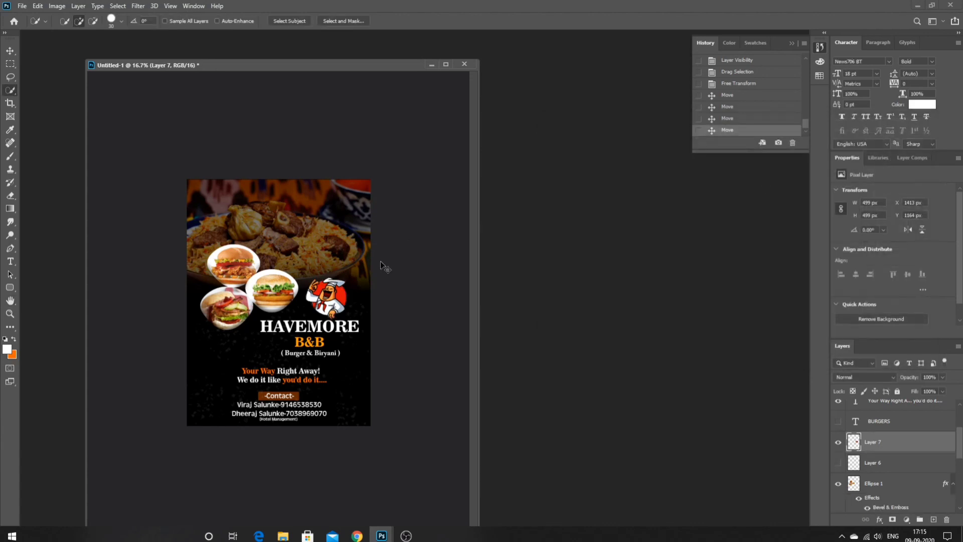
- Apply a Bevel & Emboss effect to the chef mascot on Layer 7
key(ctrl+plus)
key(ctrl+plus)
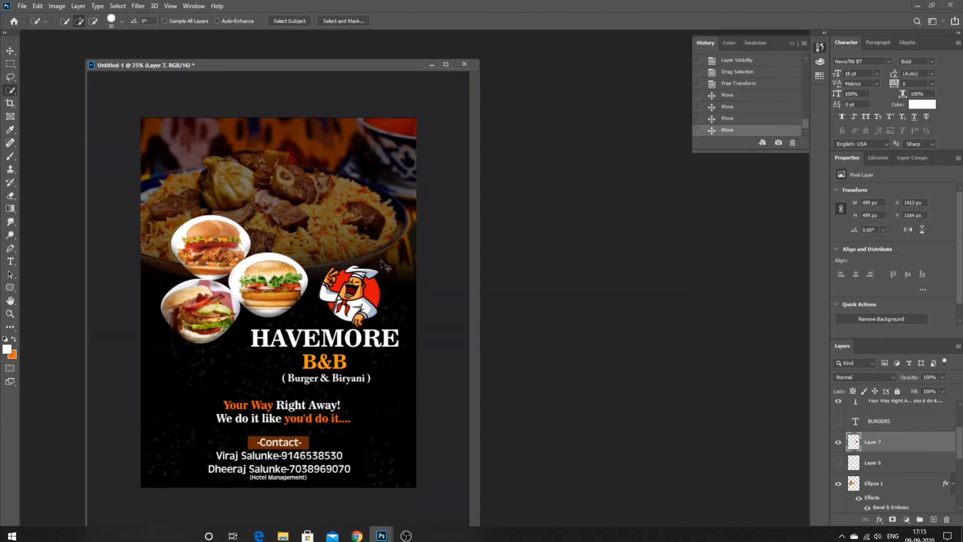
key(ctrl+plus)
right_click(387, 221)
click(414, 244)
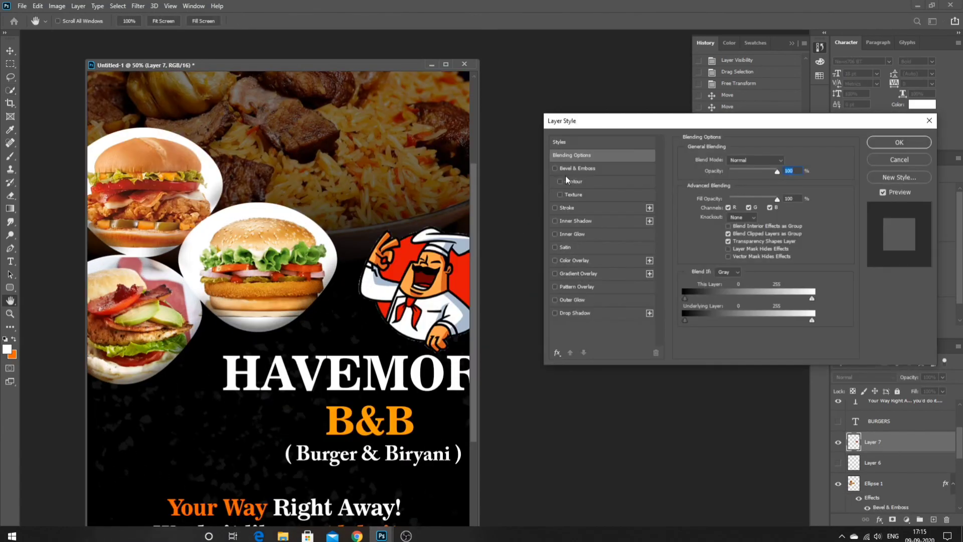
click(554, 169)
click(588, 168)
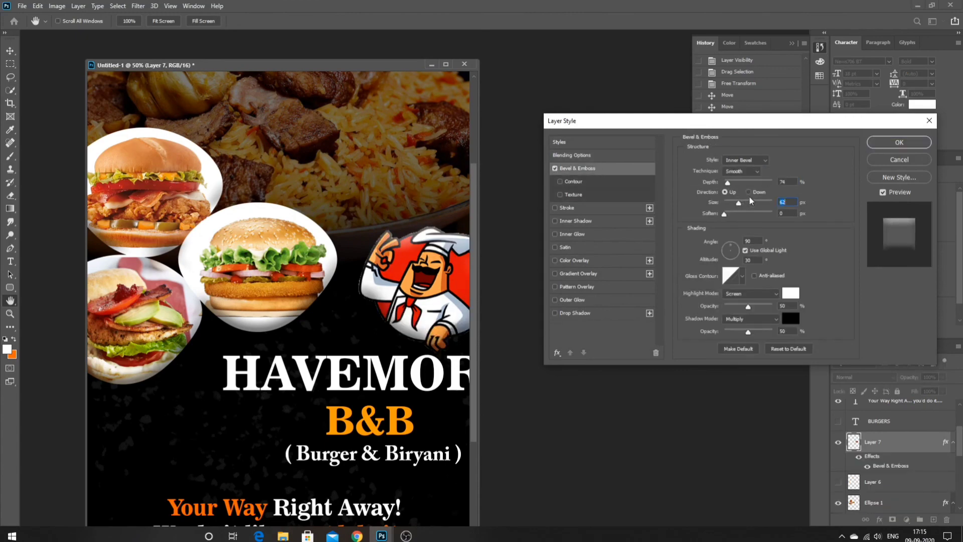
click(899, 143)
key(w)
- Shift and widen the document window to view the whole flyer
key(ctrl+minus)
key(ctrl+minus)
key(ctrl+minus)
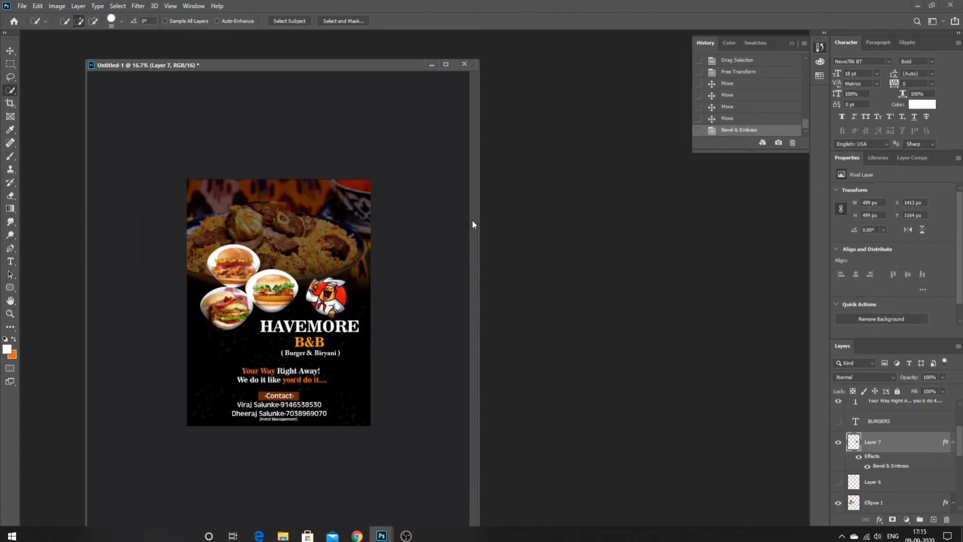
key(ctrl+plus)
key(ctrl+minus)
drag(303, 63, 329, 47)
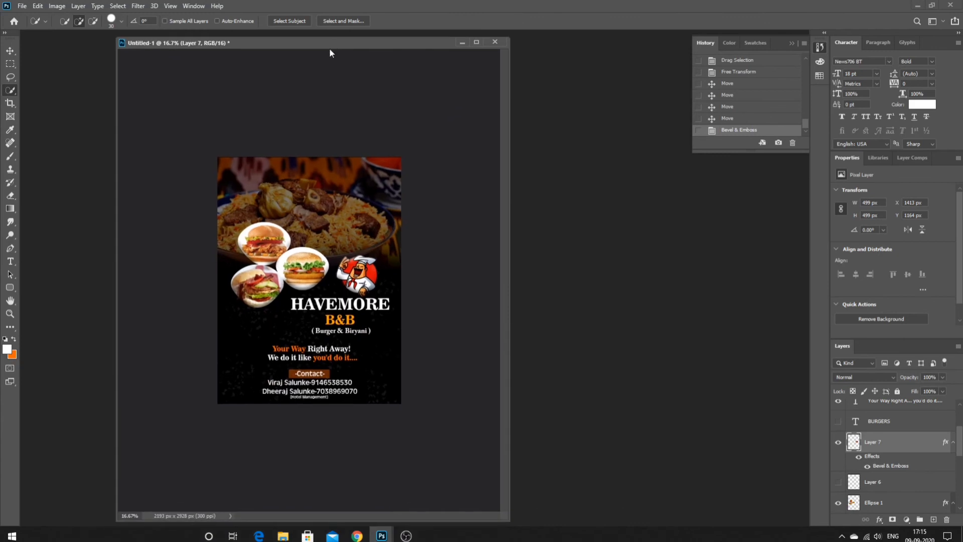
drag(500, 515, 760, 507)
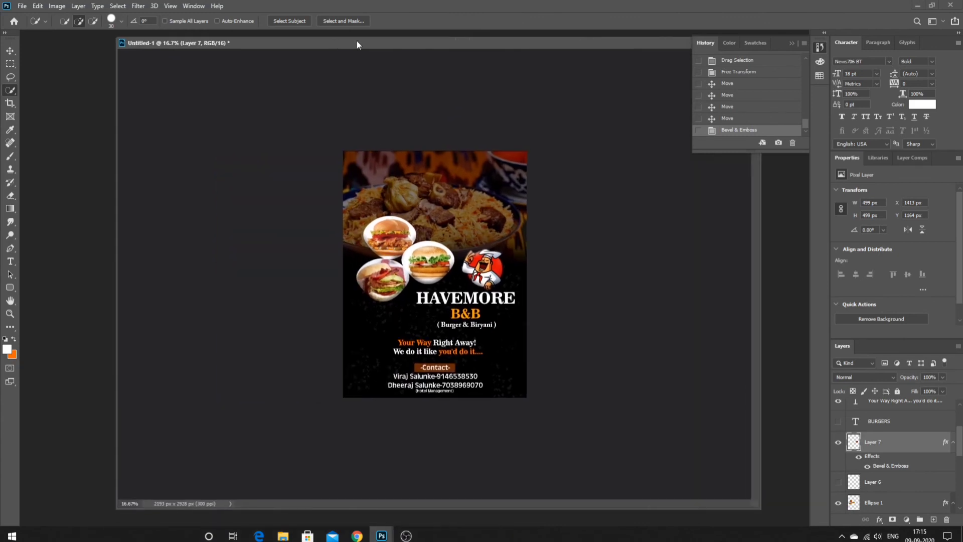